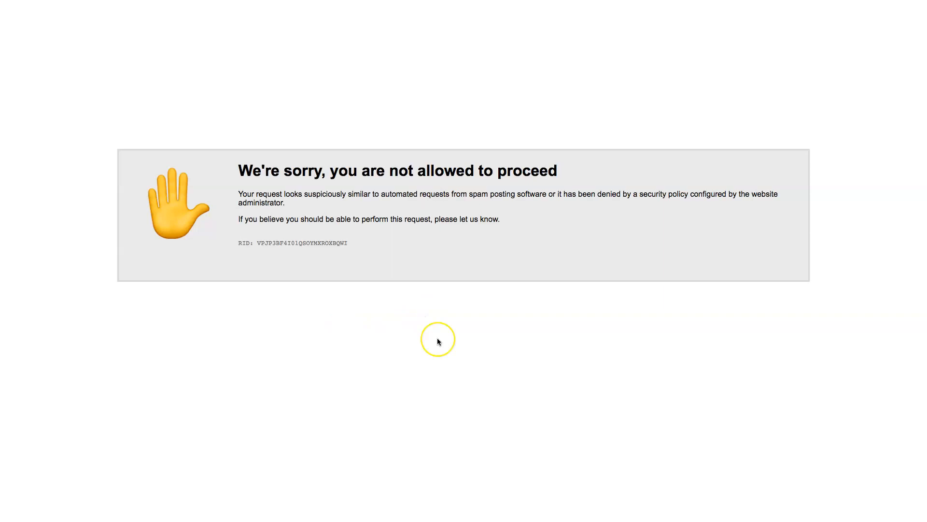
- Search Google for cloudflare in a new browser tab
{"action": "key", "text": "super+t"}
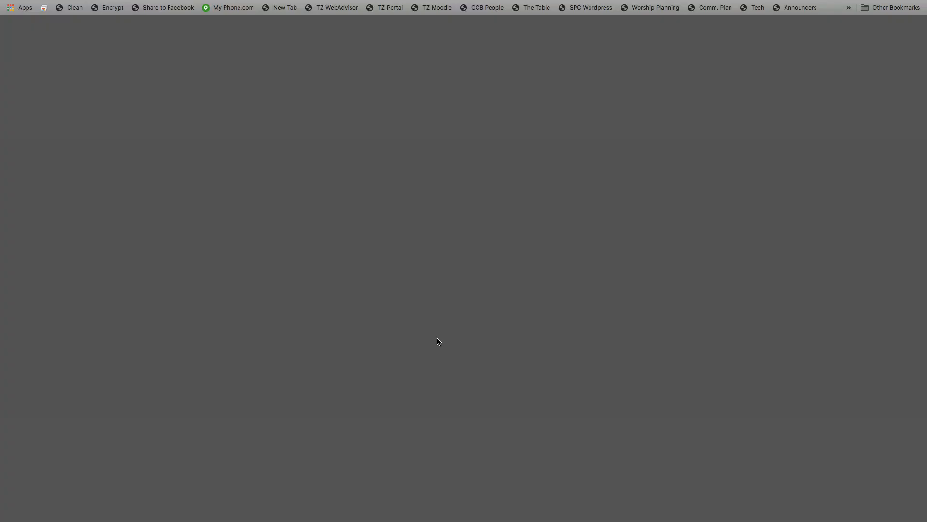
{"action": "mouse_move", "coordinate": [323, 1]}
{"action": "left_click_drag", "start_coordinate": [322, 13], "coordinate": [369, 85]}
{"action": "left_click", "coordinate": [397, 168]}
{"action": "type", "text": "cl"}
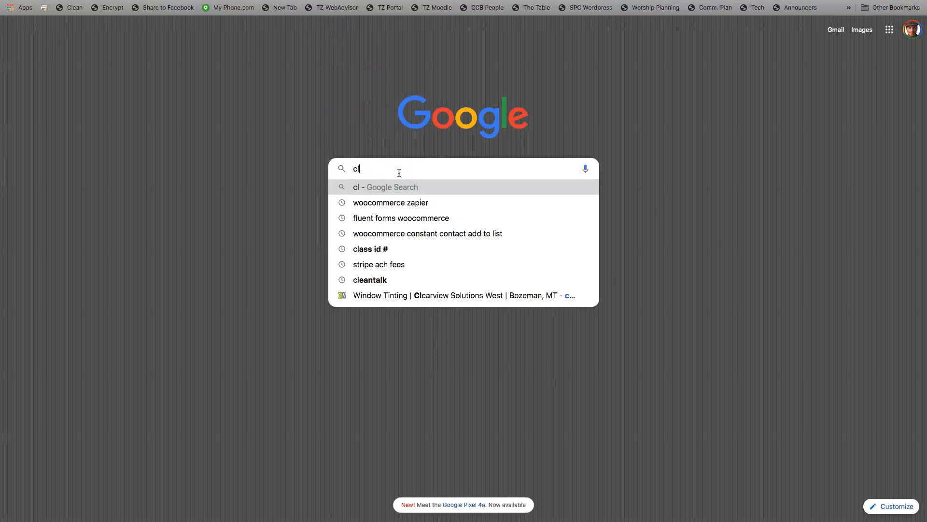
{"action": "type", "text": "oudflare"}
{"action": "key", "text": "Return"}
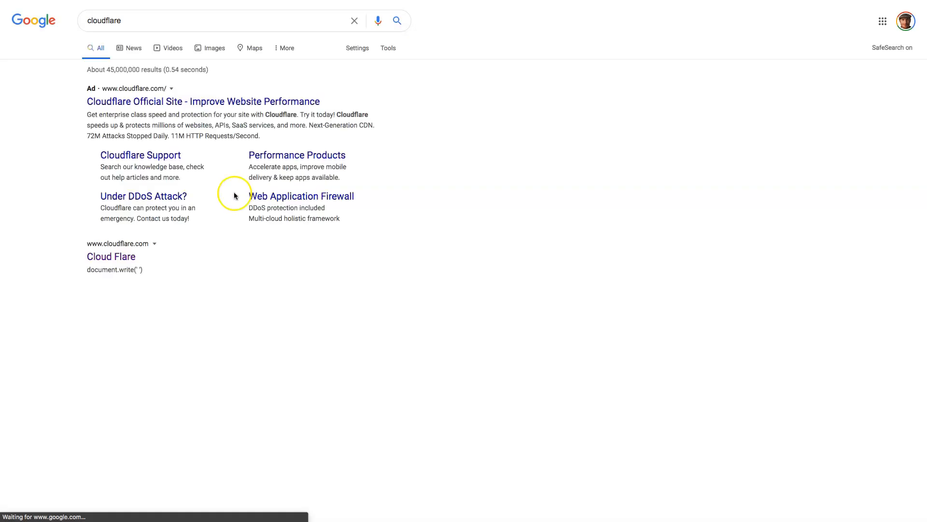
- Open the Cloudflare website from the search results and log in with the prefilled account credentials
{"action": "left_click", "coordinate": [106, 261]}
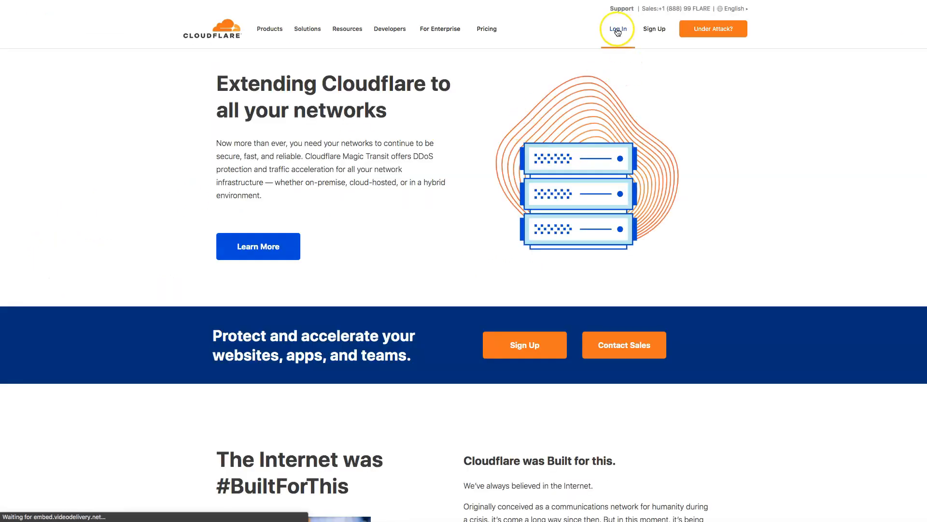
{"action": "left_click", "coordinate": [618, 30]}
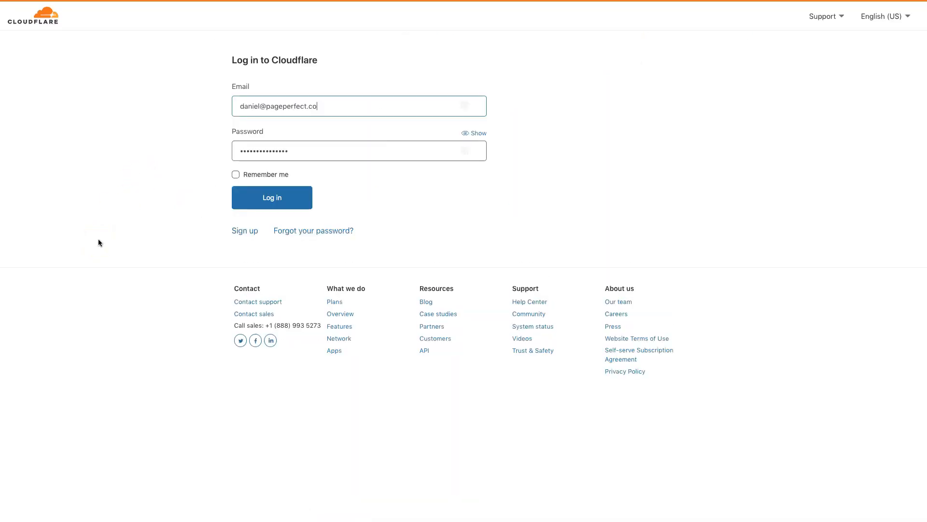
{"action": "left_click", "coordinate": [283, 189]}
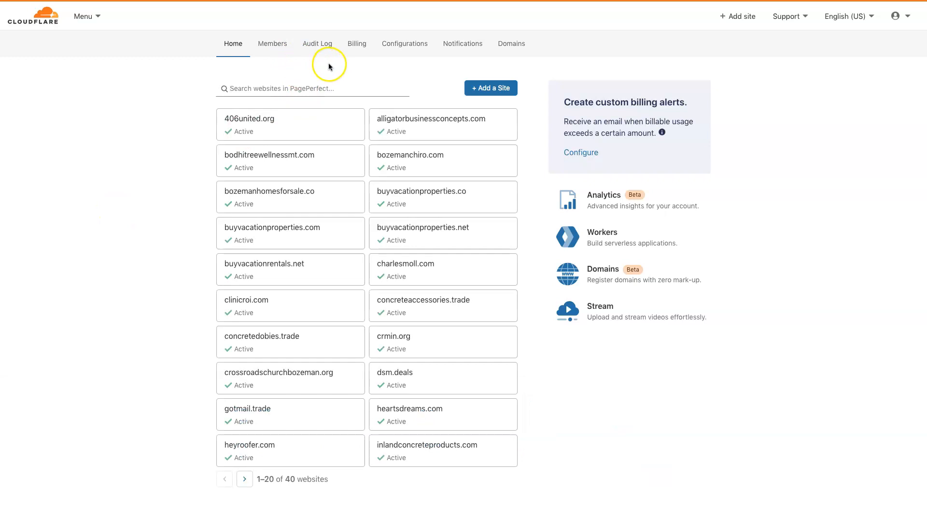
- Set the SSL/TLS encryption mode of 406united.org to Full
{"action": "left_click", "coordinate": [313, 124]}
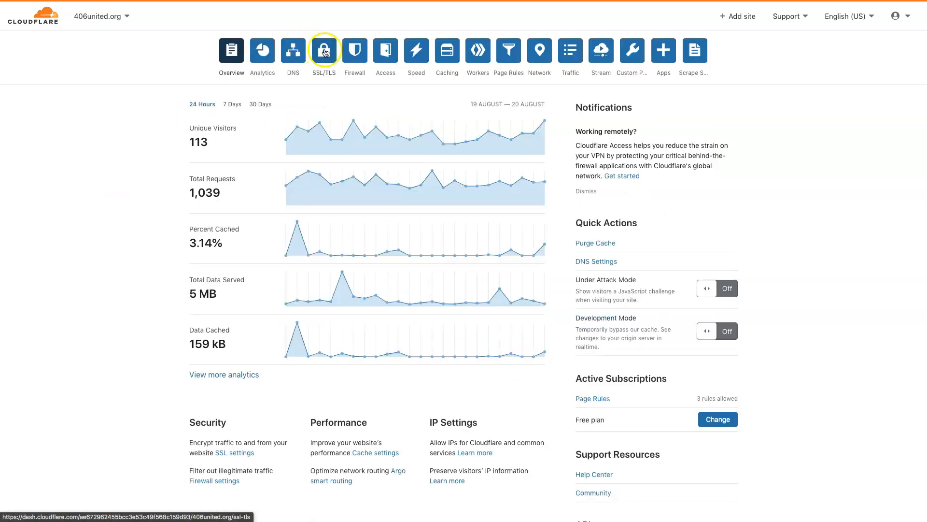
{"action": "left_click", "coordinate": [324, 51]}
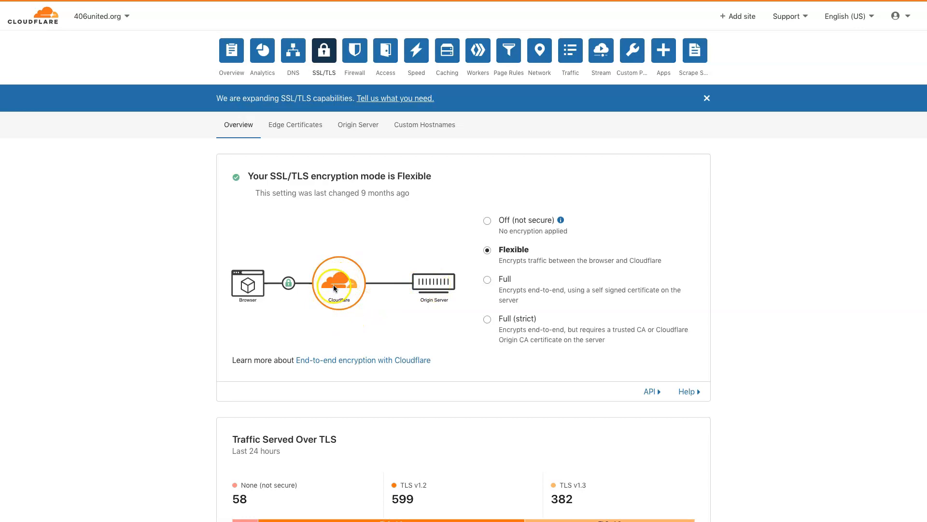
{"action": "left_click", "coordinate": [487, 280]}
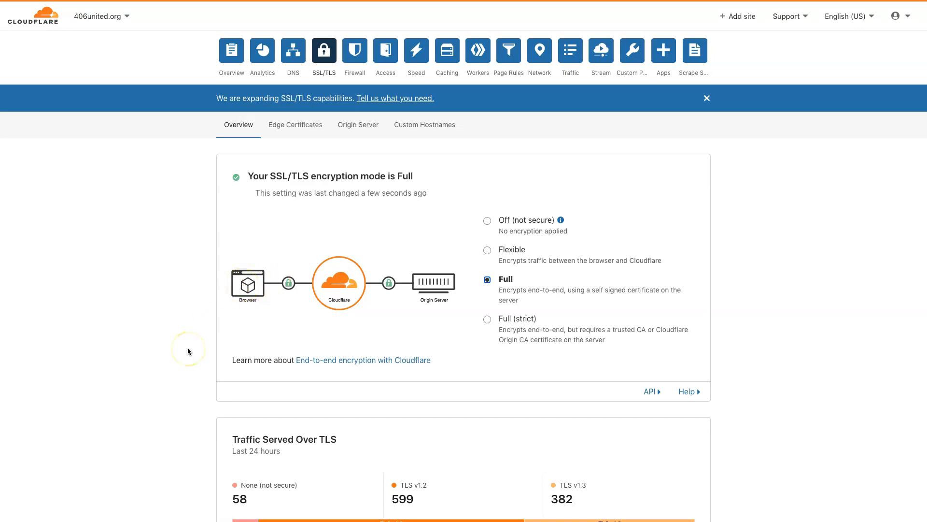
{"action": "scroll", "coordinate": [255, 255], "scroll_direction": "down", "scroll_amount": 3}
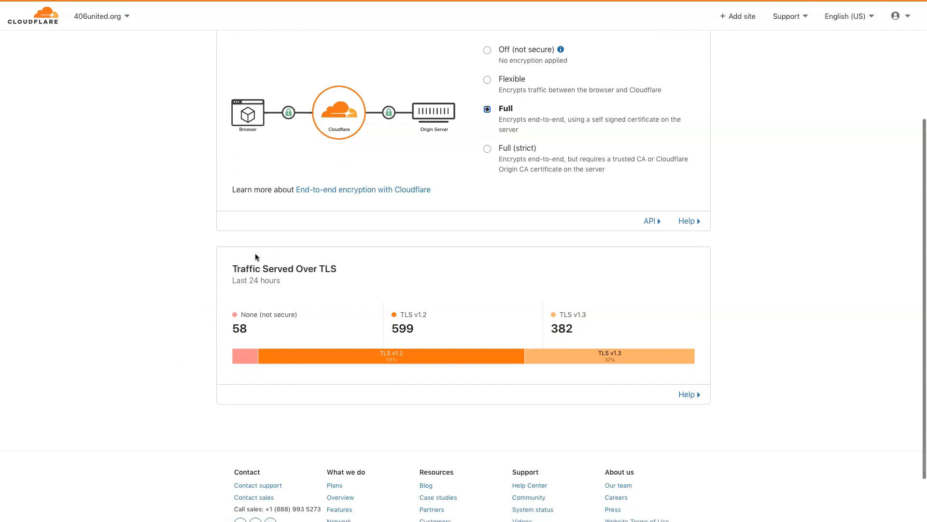
{"action": "scroll", "coordinate": [255, 253], "scroll_direction": "up", "scroll_amount": 5}
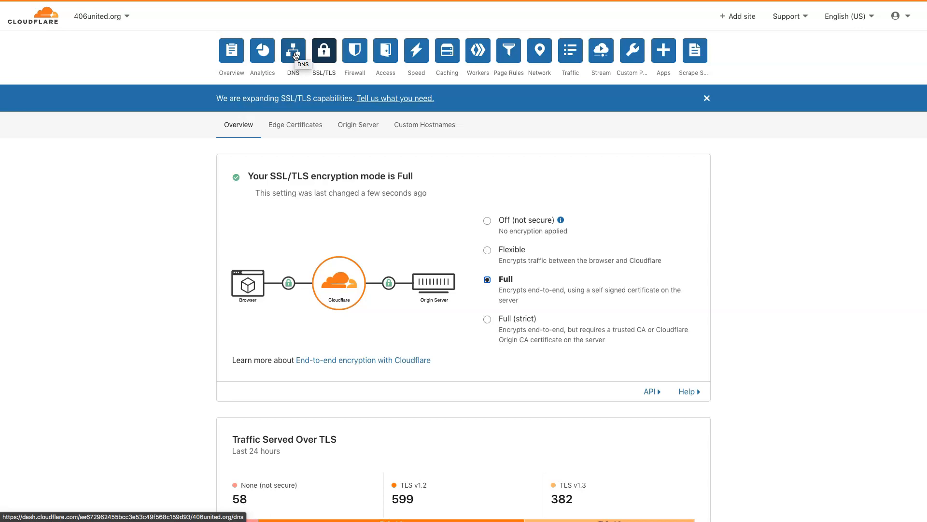
- Review the firewall events activity log for 406united.org over the last 24 hours
{"action": "left_click", "coordinate": [352, 57]}
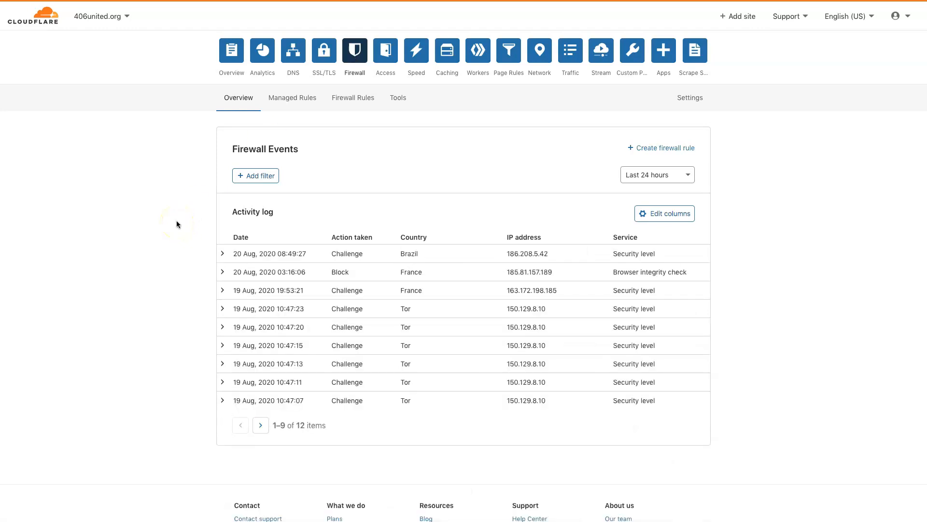
{"action": "scroll", "coordinate": [175, 220], "scroll_direction": "down", "scroll_amount": 2}
{"action": "scroll", "coordinate": [176, 221], "scroll_direction": "up", "scroll_amount": 2}
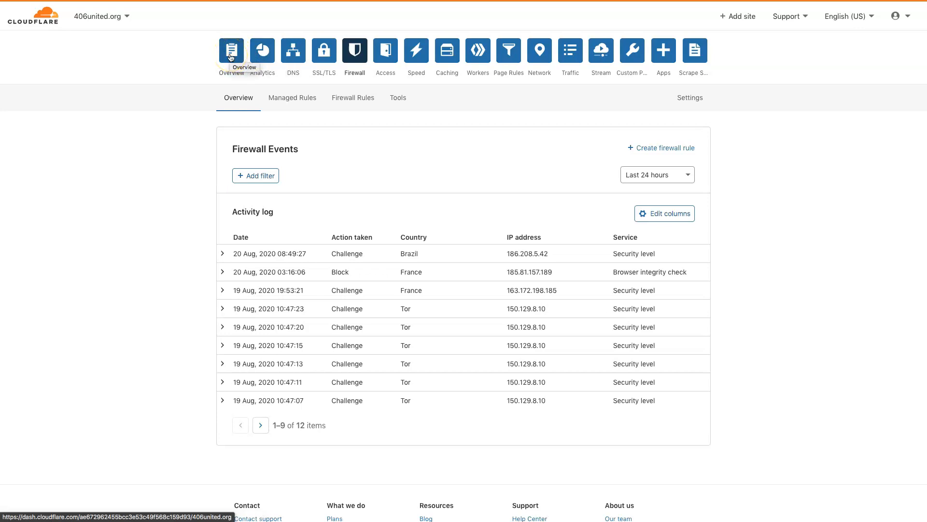
- Examine the web traffic analytics for 406united.org, including requests over time, requests by country and top traffic countries
{"action": "left_click", "coordinate": [251, 55]}
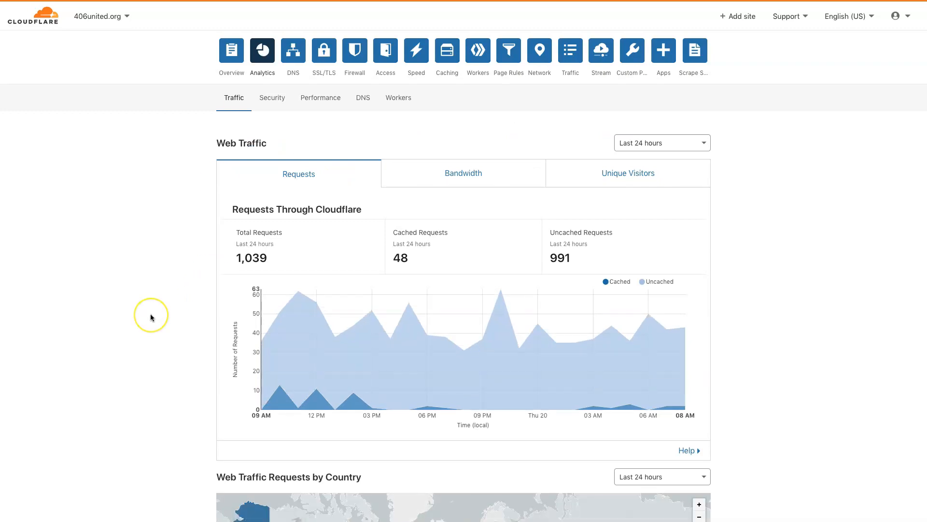
{"action": "scroll", "coordinate": [150, 317], "scroll_direction": "down", "scroll_amount": 4}
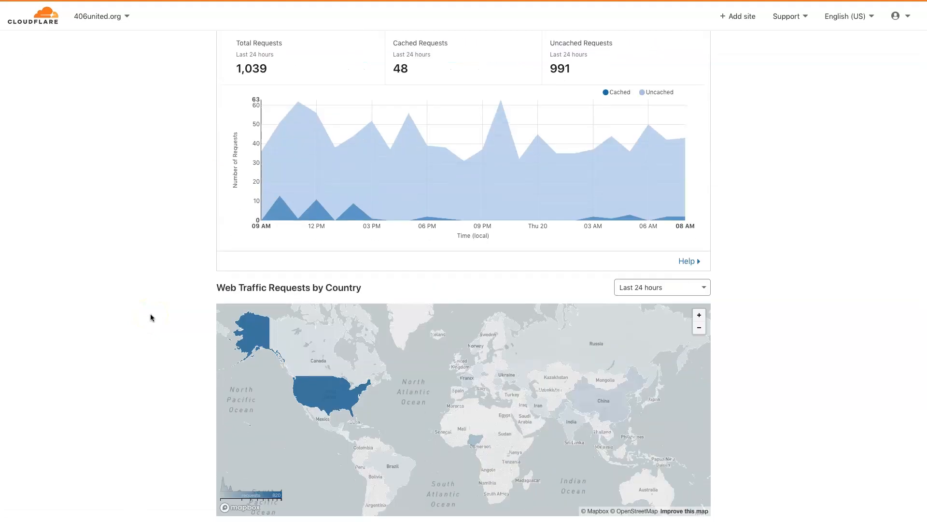
{"action": "scroll", "coordinate": [151, 317], "scroll_direction": "down", "scroll_amount": 3}
{"action": "scroll", "coordinate": [151, 318], "scroll_direction": "down", "scroll_amount": 4}
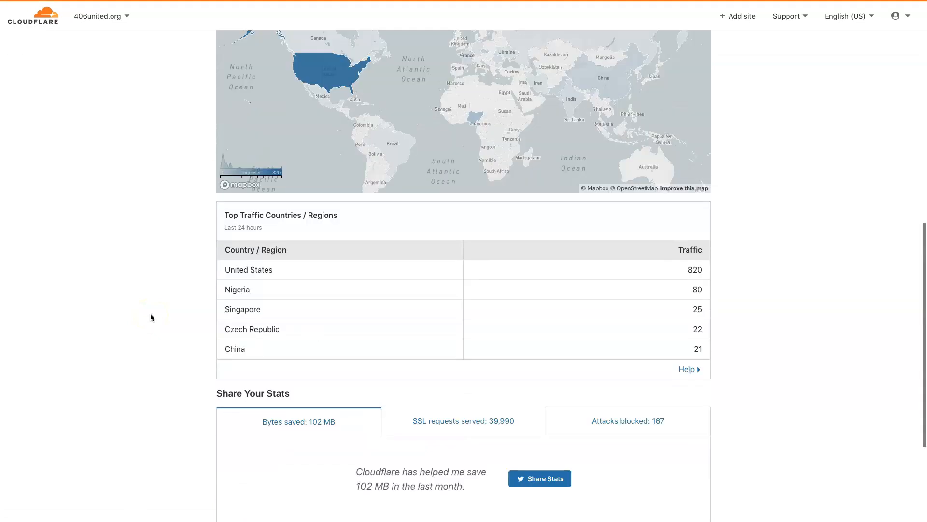
{"action": "scroll", "coordinate": [150, 318], "scroll_direction": "up", "scroll_amount": 4}
{"action": "scroll", "coordinate": [151, 318], "scroll_direction": "down", "scroll_amount": 2}
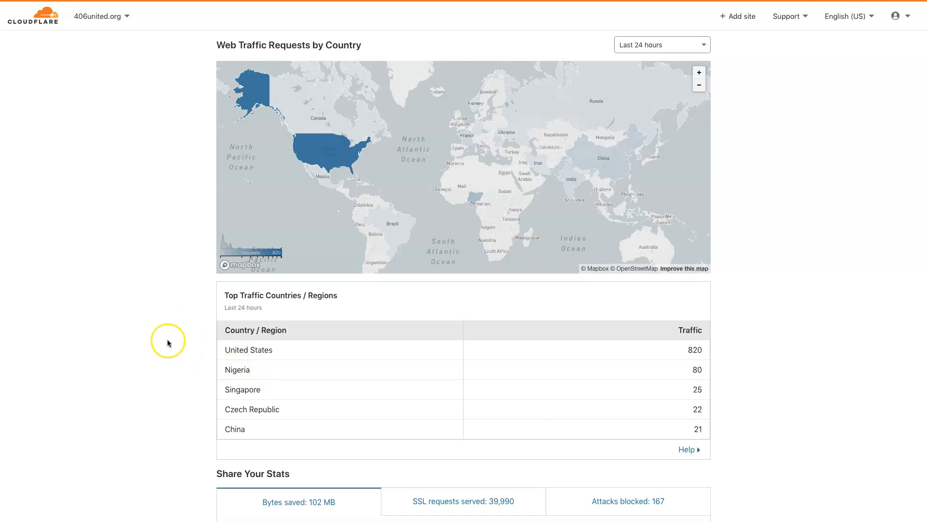
{"action": "scroll", "coordinate": [167, 339], "scroll_direction": "up", "scroll_amount": 9}
{"action": "scroll", "coordinate": [167, 339], "scroll_direction": "down", "scroll_amount": 5}
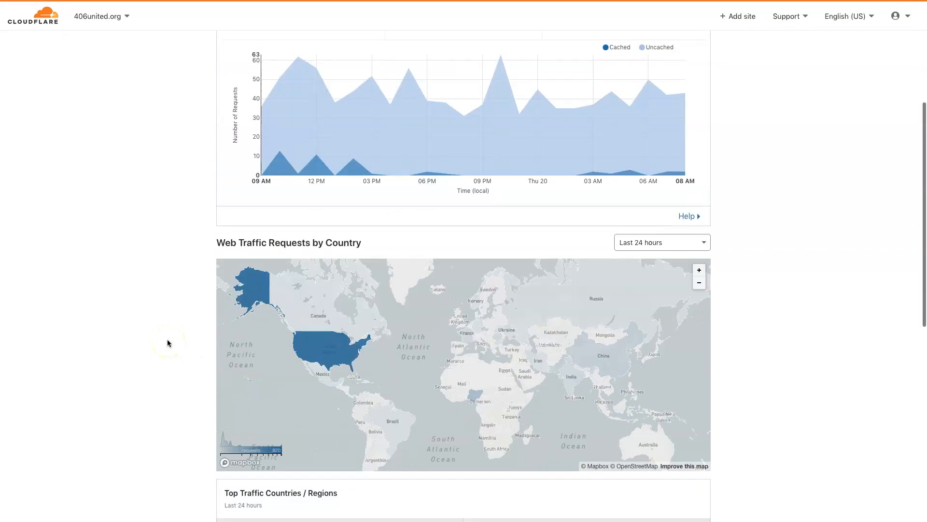
{"action": "scroll", "coordinate": [186, 311], "scroll_direction": "down", "scroll_amount": 3}
{"action": "scroll", "coordinate": [185, 308], "scroll_direction": "down", "scroll_amount": 2}
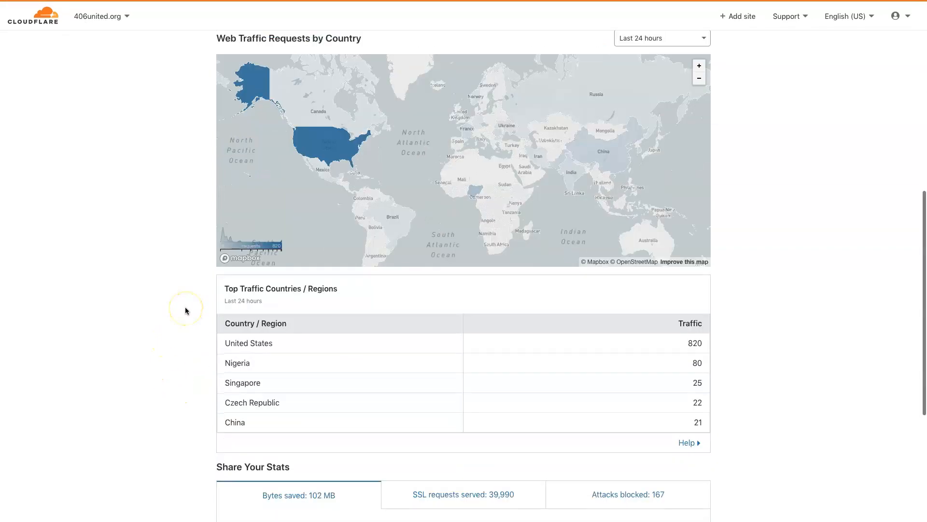
{"action": "scroll", "coordinate": [185, 306], "scroll_direction": "up", "scroll_amount": 9}
- Open the security analytics and switch from 406united.org to the tikkashooters.com site by searching for tikka
{"action": "left_click", "coordinate": [270, 99]}
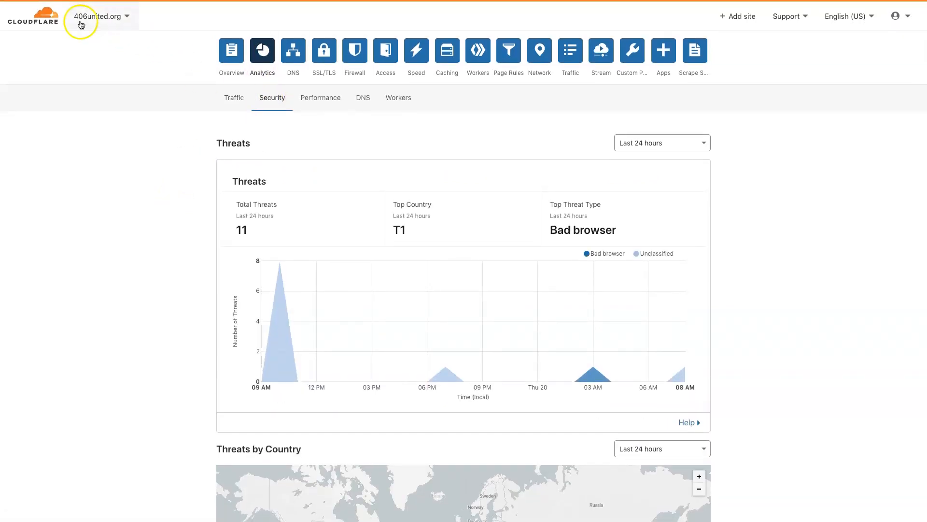
{"action": "type", "text": "tikka"}
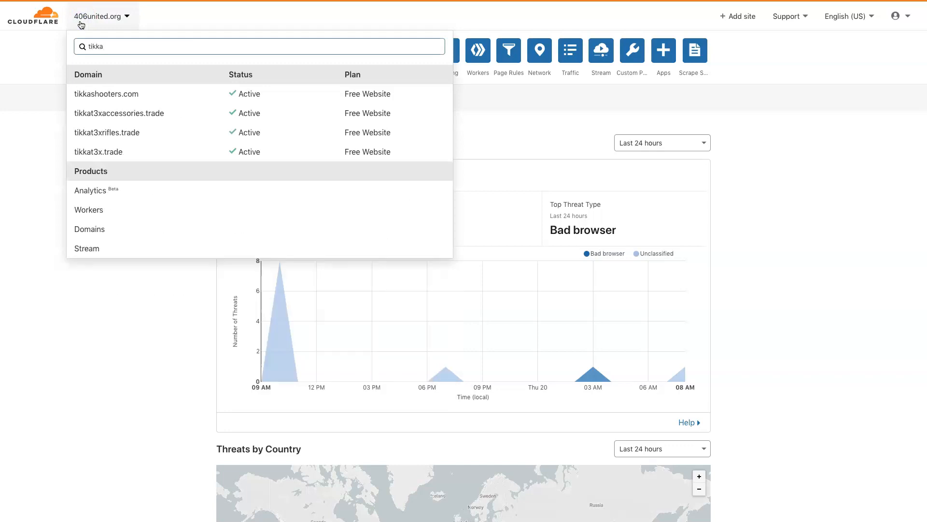
{"action": "left_click", "coordinate": [117, 94]}
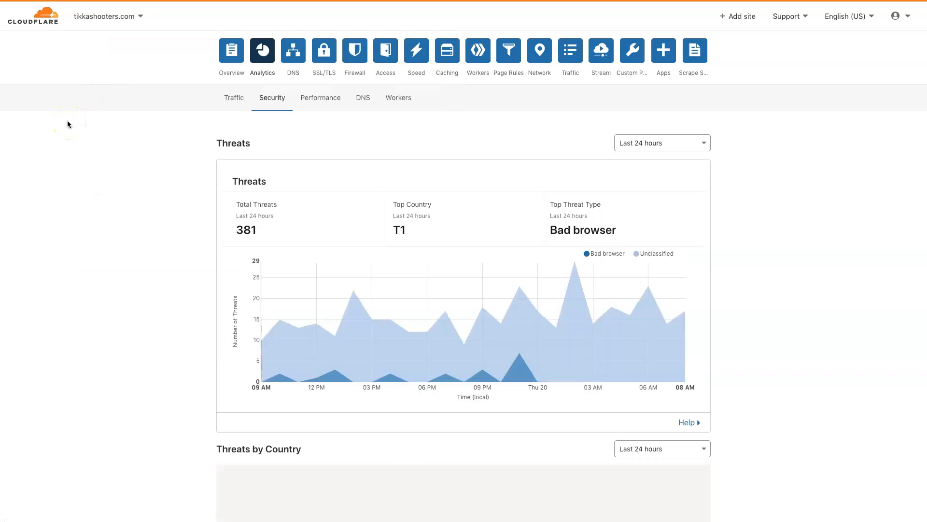
- Examine the threats chart, threats by country, top threat countries and top crawlers for tikkashooters.com
{"action": "scroll", "coordinate": [100, 176], "scroll_direction": "down", "scroll_amount": 5}
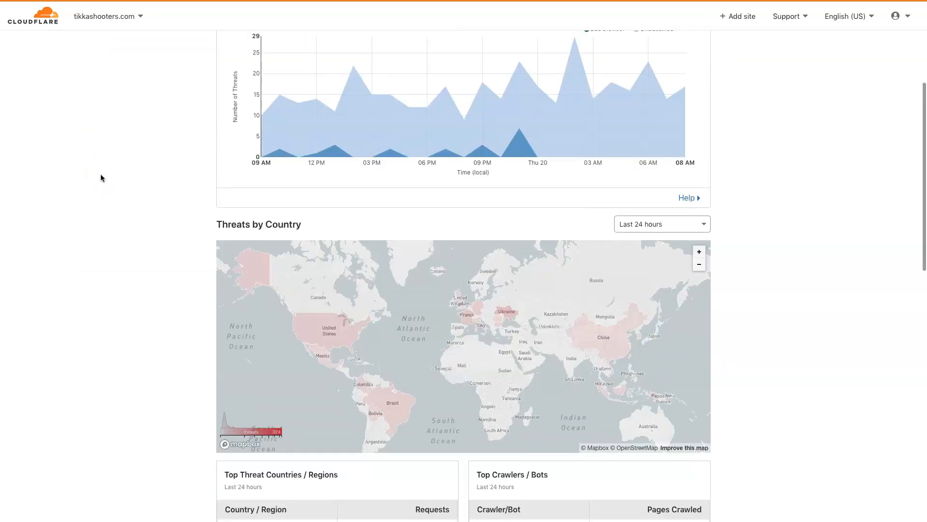
{"action": "scroll", "coordinate": [102, 178], "scroll_direction": "down", "scroll_amount": 4}
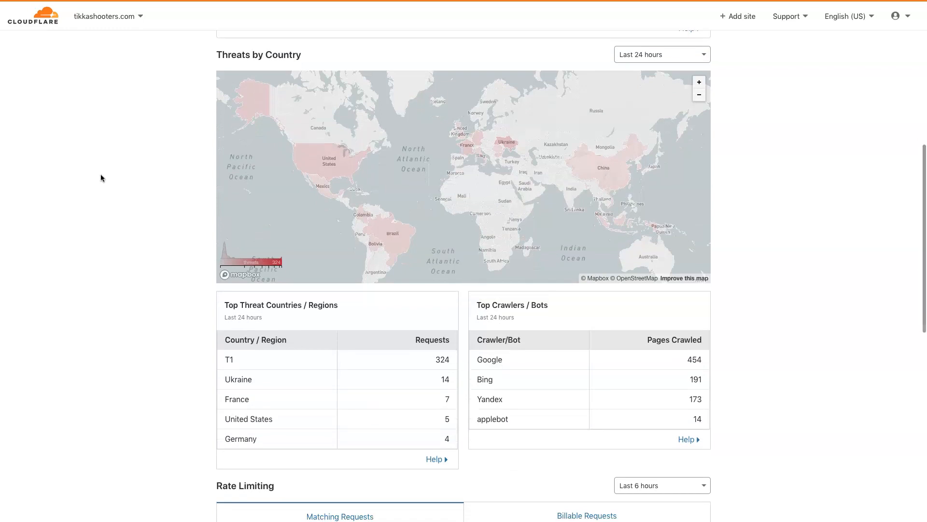
{"action": "scroll", "coordinate": [100, 177], "scroll_direction": "down", "scroll_amount": 7}
{"action": "scroll", "coordinate": [101, 177], "scroll_direction": "down", "scroll_amount": 3}
{"action": "scroll", "coordinate": [100, 176], "scroll_direction": "up", "scroll_amount": 20}
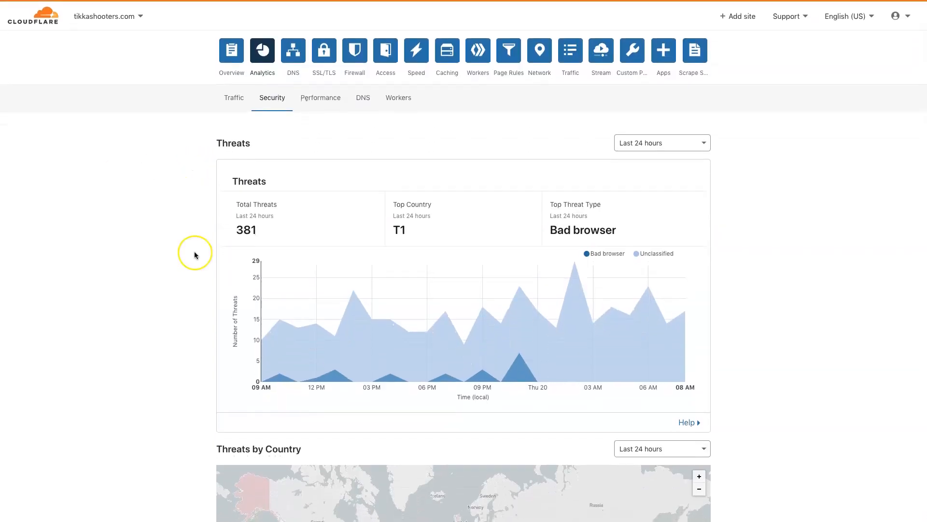
{"action": "scroll", "coordinate": [194, 254], "scroll_direction": "down", "scroll_amount": 3}
{"action": "scroll", "coordinate": [195, 254], "scroll_direction": "up", "scroll_amount": 3}
{"action": "scroll", "coordinate": [195, 255], "scroll_direction": "down", "scroll_amount": 4}
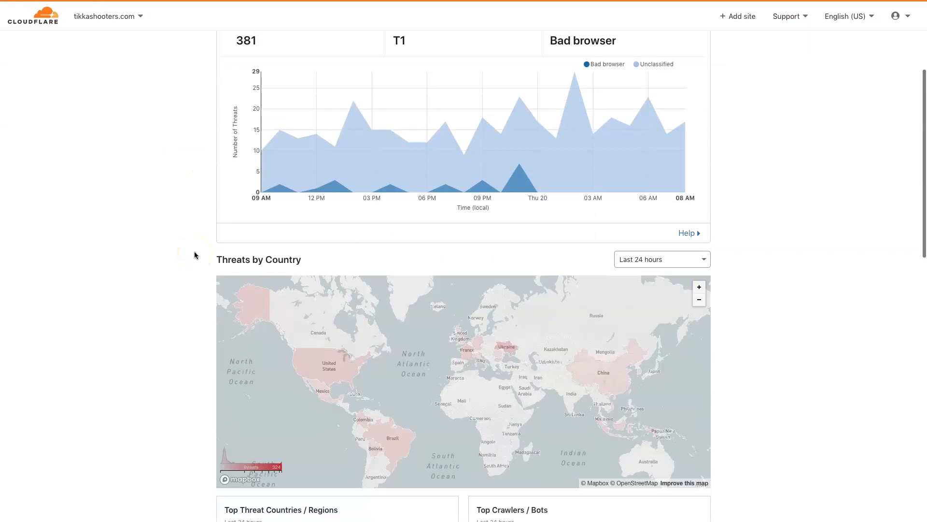
{"action": "scroll", "coordinate": [166, 293], "scroll_direction": "up", "scroll_amount": 1}
{"action": "scroll", "coordinate": [166, 293], "scroll_direction": "down", "scroll_amount": 1}
{"action": "scroll", "coordinate": [166, 293], "scroll_direction": "up", "scroll_amount": 5}
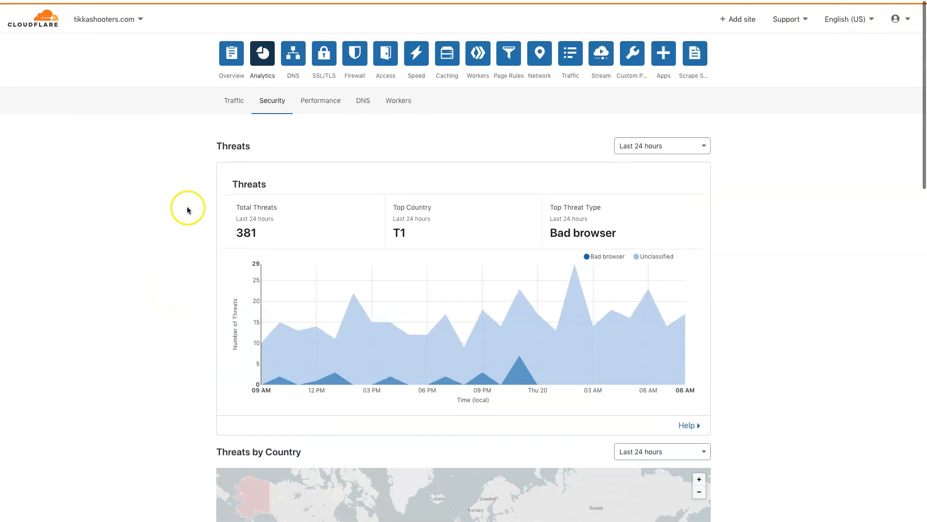
{"action": "scroll", "coordinate": [187, 207], "scroll_direction": "down", "scroll_amount": 1}
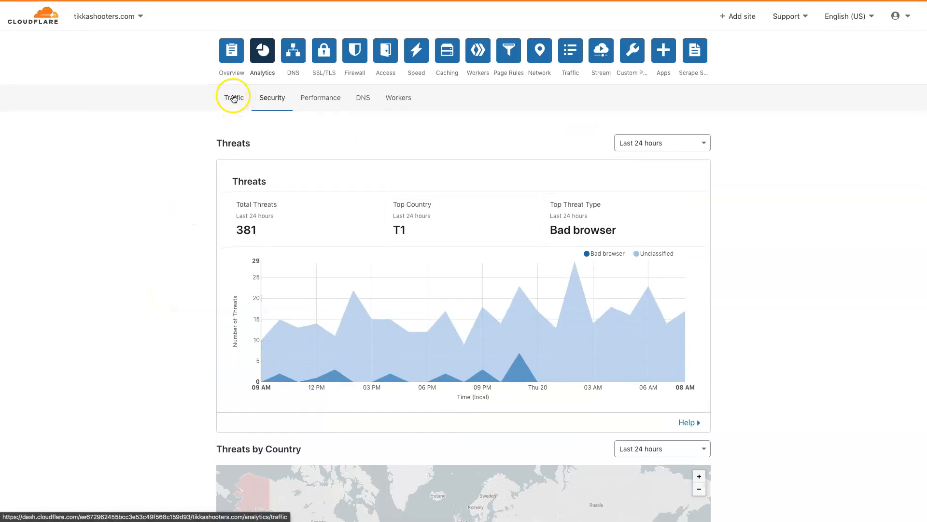
- Examine the web traffic analytics for tikkashooters.com, including total requests, requests by country and top traffic countries
{"action": "left_click", "coordinate": [233, 98]}
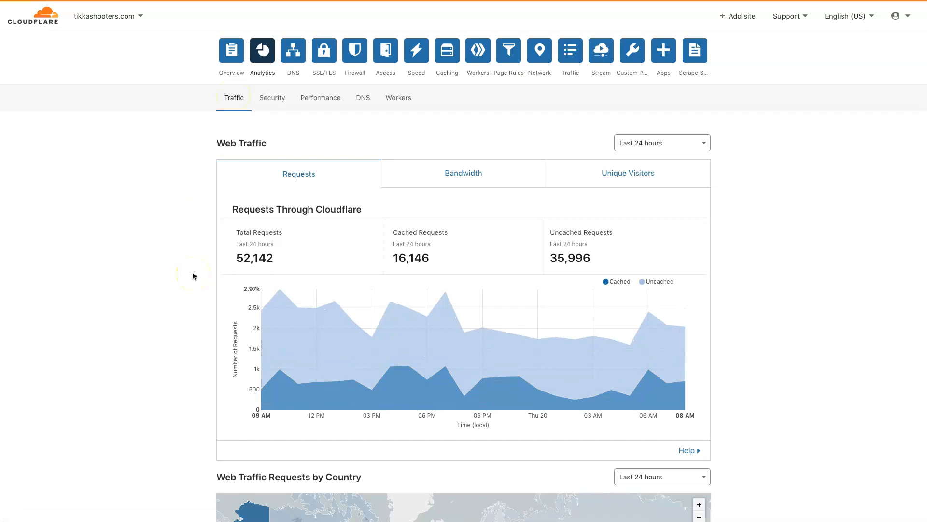
{"action": "scroll", "coordinate": [192, 273], "scroll_direction": "down", "scroll_amount": 1}
{"action": "double_click", "coordinate": [246, 245]}
{"action": "left_click", "coordinate": [206, 252]}
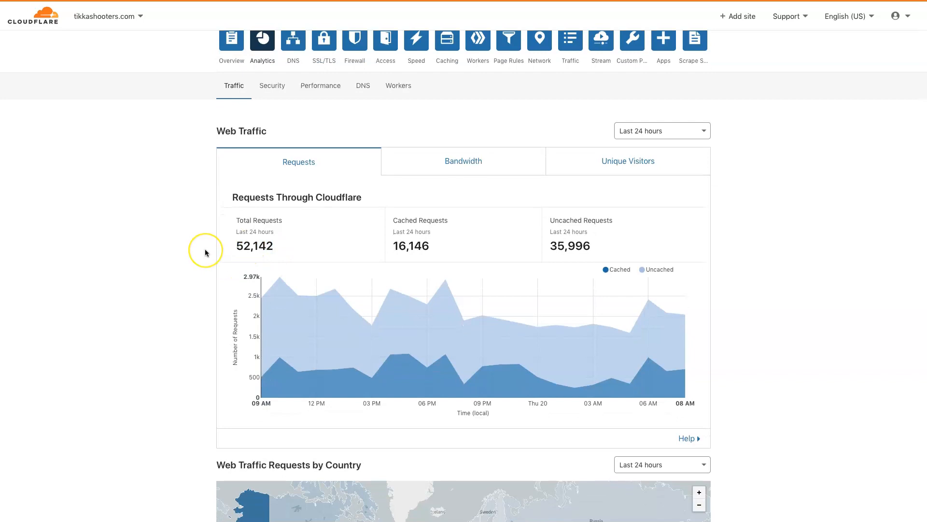
{"action": "scroll", "coordinate": [205, 252], "scroll_direction": "down", "scroll_amount": 2}
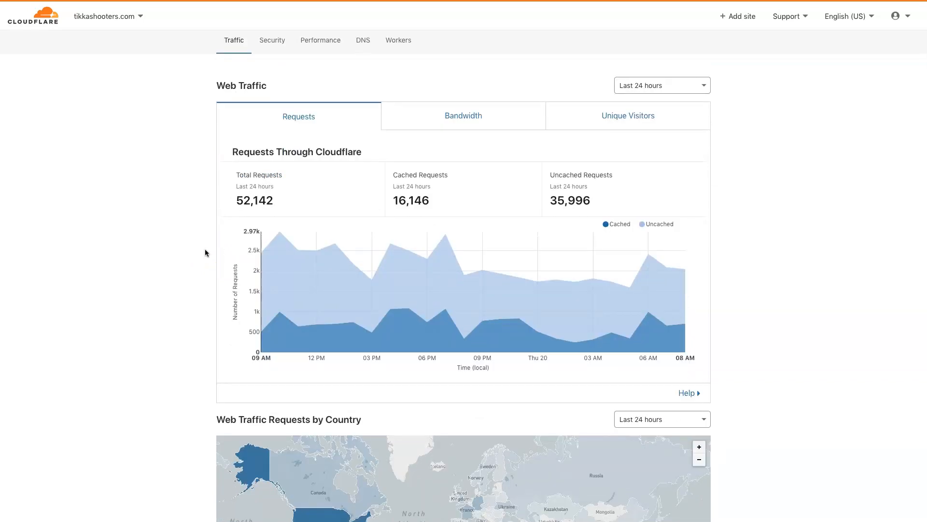
{"action": "left_click", "coordinate": [181, 293]}
{"action": "scroll", "coordinate": [177, 302], "scroll_direction": "down", "scroll_amount": 4}
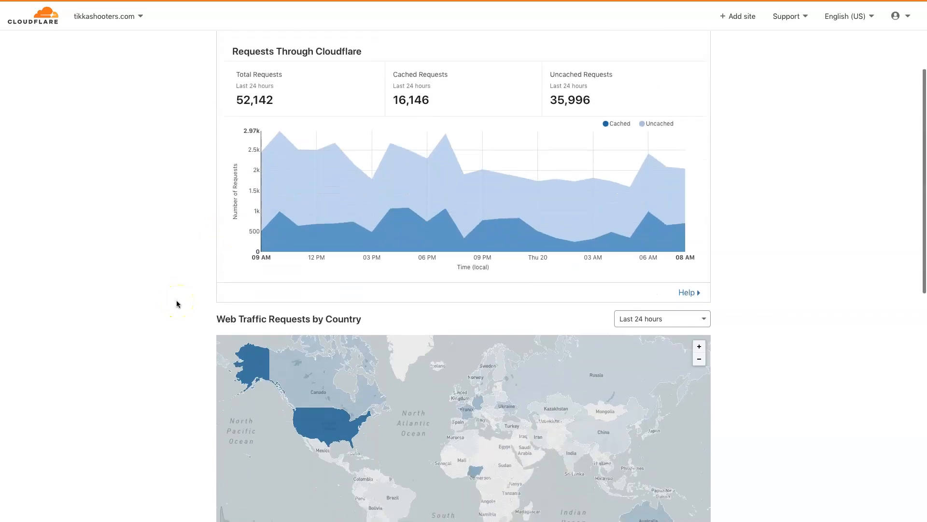
{"action": "scroll", "coordinate": [177, 303], "scroll_direction": "down", "scroll_amount": 8}
{"action": "scroll", "coordinate": [177, 303], "scroll_direction": "down", "scroll_amount": 6}
{"action": "scroll", "coordinate": [177, 303], "scroll_direction": "up", "scroll_amount": 3}
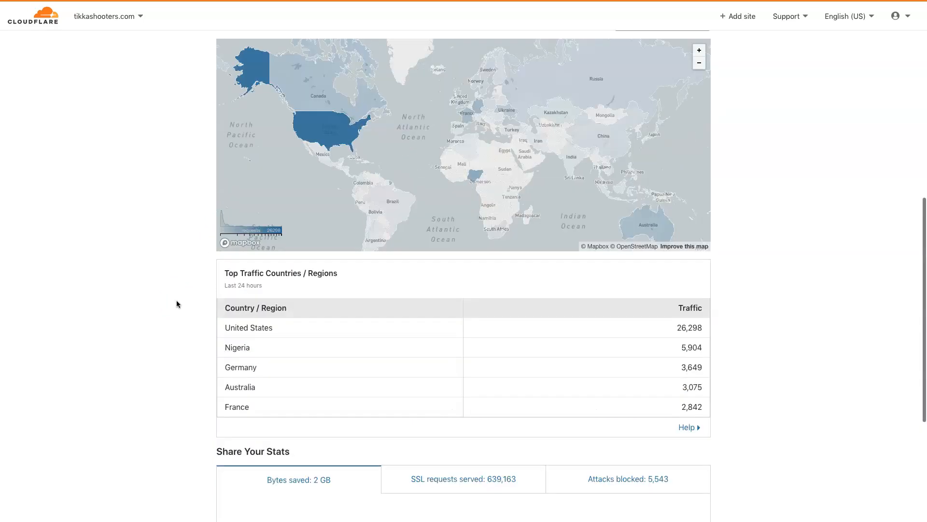
{"action": "scroll", "coordinate": [176, 303], "scroll_direction": "up", "scroll_amount": 15}
- Return to the security analytics of tikkashooters.com to view its threats overview
{"action": "left_click", "coordinate": [273, 152]}
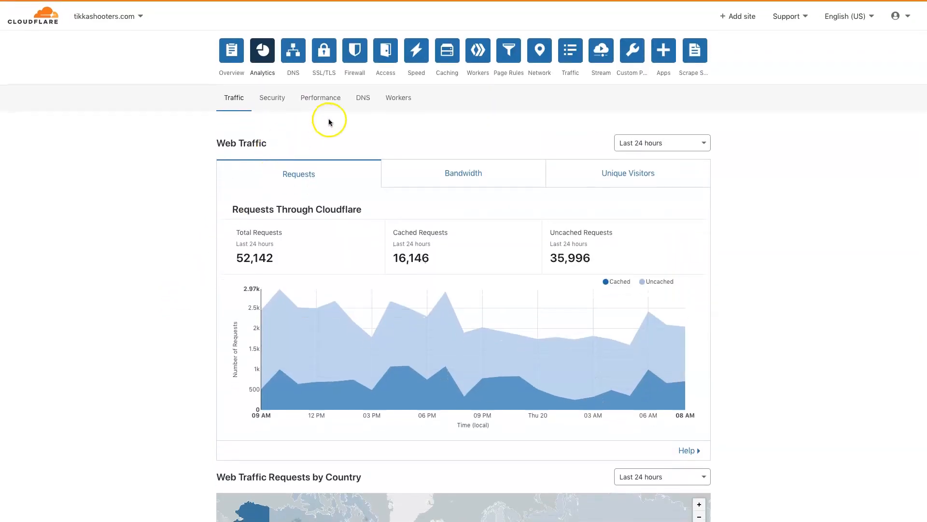
{"action": "left_click", "coordinate": [258, 109]}
{"action": "left_click", "coordinate": [161, 180]}
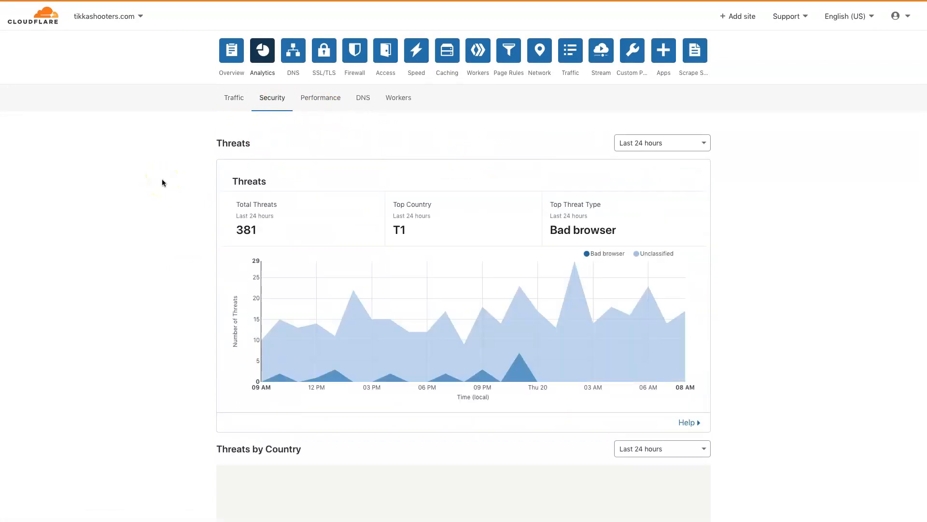
- Examine the threats chart and the threats by country map in the tikkashooters.com security analytics
{"action": "left_click", "coordinate": [138, 329]}
{"action": "scroll", "coordinate": [138, 329], "scroll_direction": "down", "scroll_amount": 5}
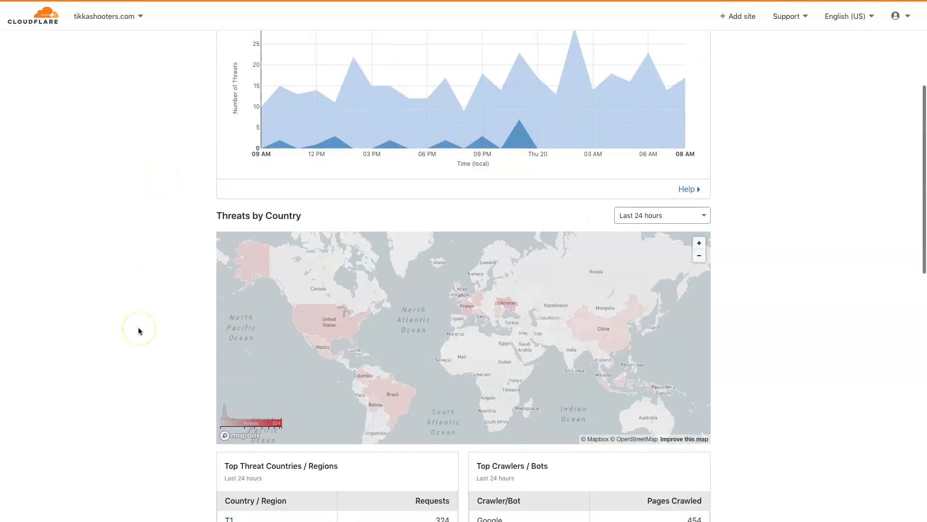
{"action": "scroll", "coordinate": [138, 330], "scroll_direction": "down", "scroll_amount": 7}
{"action": "scroll", "coordinate": [140, 320], "scroll_direction": "up", "scroll_amount": 12}
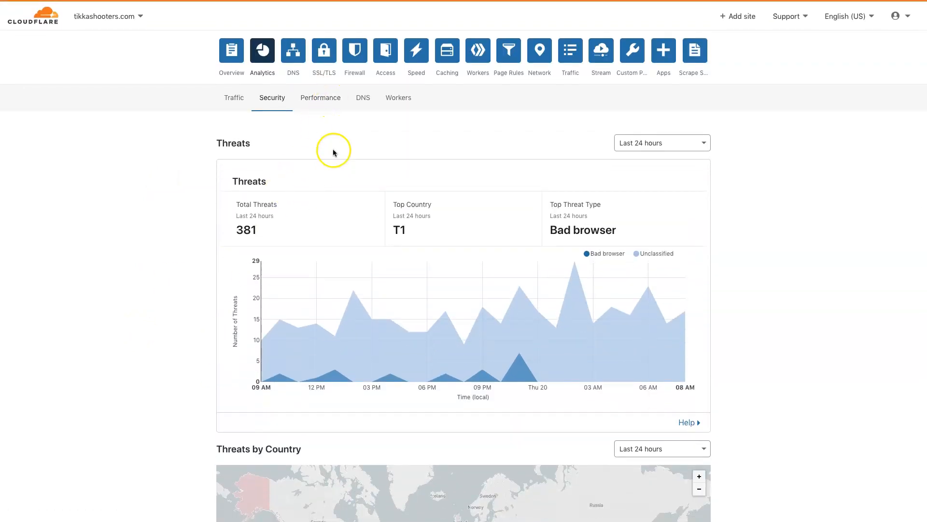
- Open the firewall overview of tikkashooters.com and examine the activity log of firewall events
{"action": "left_click", "coordinate": [353, 59]}
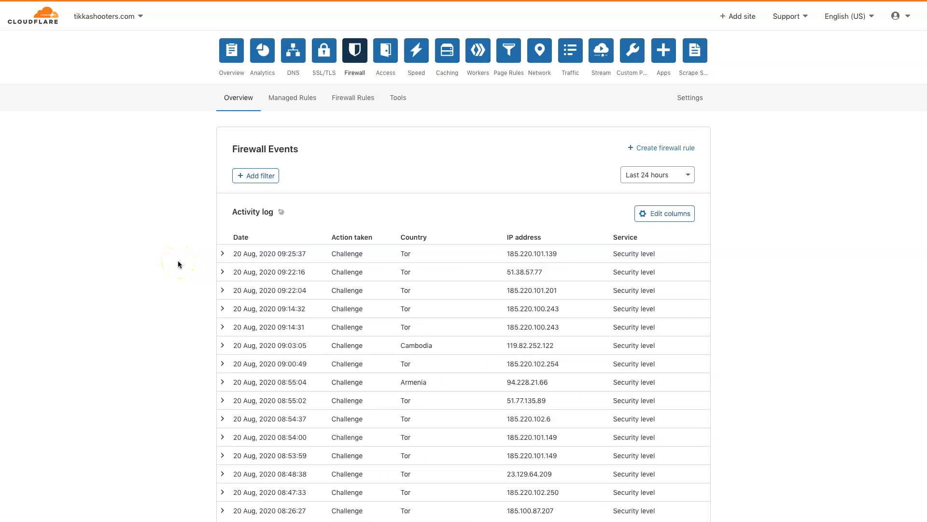
{"action": "scroll", "coordinate": [179, 264], "scroll_direction": "down", "scroll_amount": 1}
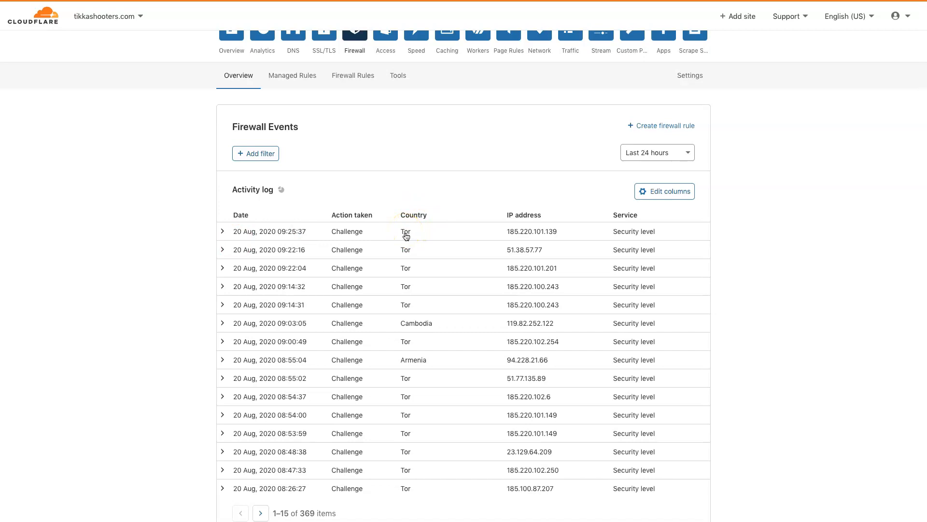
{"action": "scroll", "coordinate": [152, 309], "scroll_direction": "down", "scroll_amount": 3}
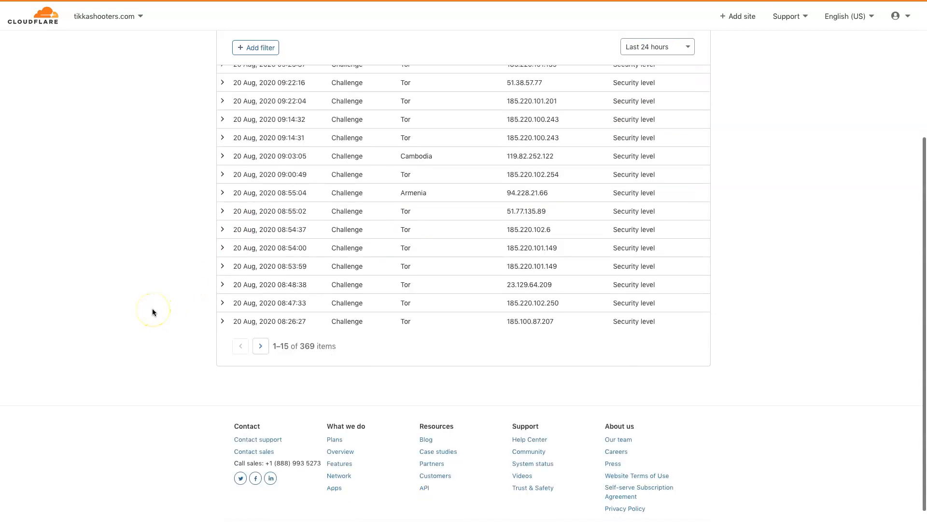
{"action": "scroll", "coordinate": [152, 308], "scroll_direction": "up", "scroll_amount": 5}
{"action": "scroll", "coordinate": [152, 308], "scroll_direction": "down", "scroll_amount": 2}
{"action": "scroll", "coordinate": [152, 308], "scroll_direction": "up", "scroll_amount": 2}
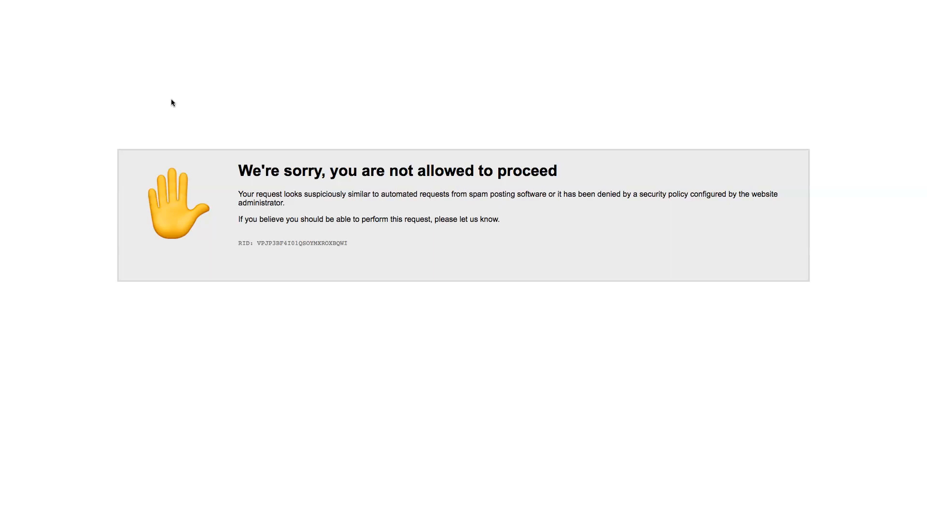
- Search Google for the WP Cerber security plugin in a new browser tab and open its WordPress.org page
{"action": "key", "text": "super+t"}
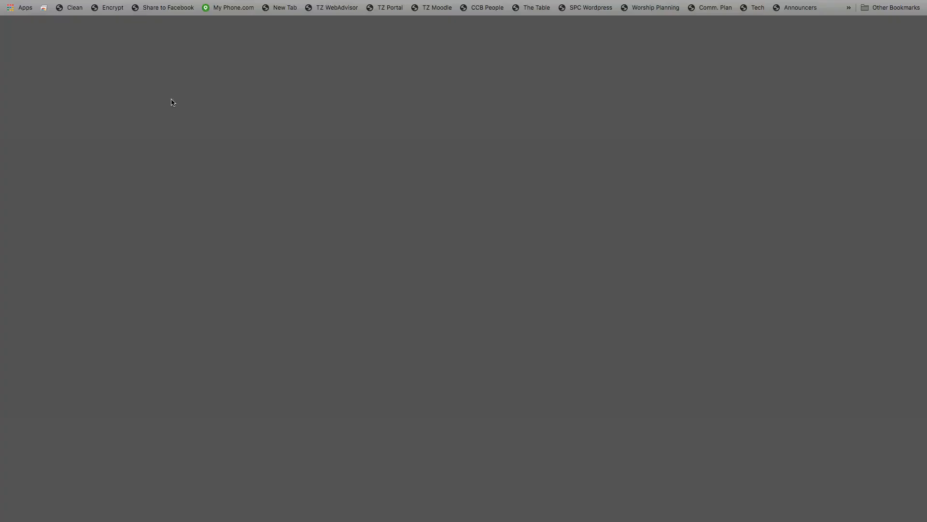
{"action": "left_click", "coordinate": [409, 165]}
{"action": "type", "text": "wp cerber"}
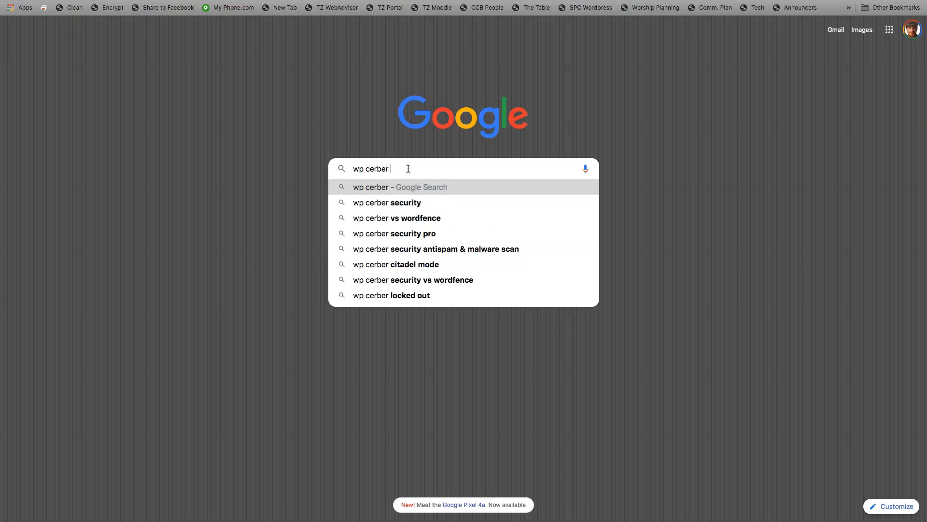
{"action": "type", "text": "secui"}
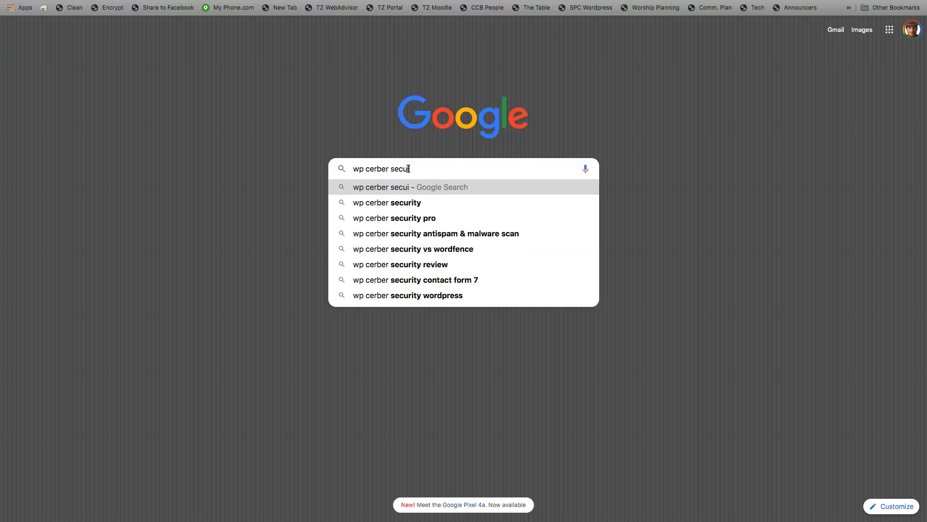
{"action": "key", "text": "Return"}
{"action": "left_click", "coordinate": [145, 136]}
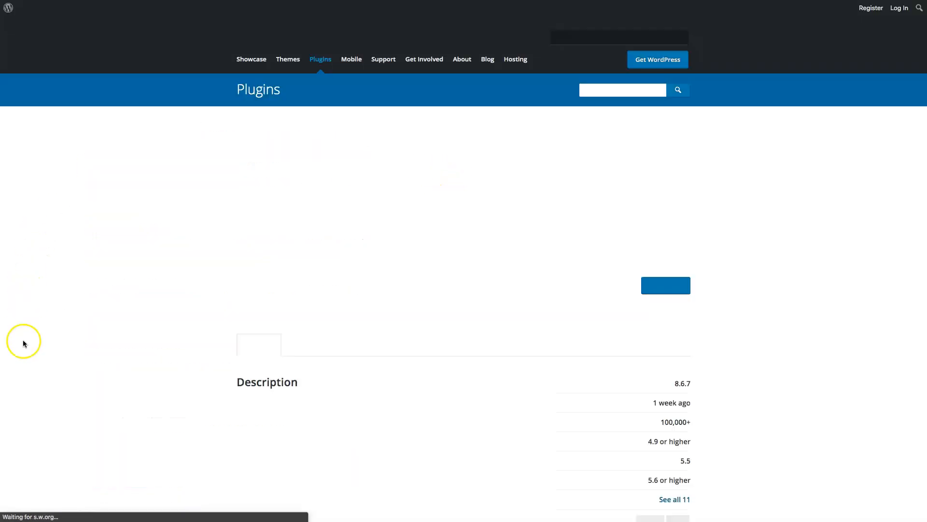
- Examine the WP Cerber plugin's description, feature list, version details and last update date
{"action": "scroll", "coordinate": [53, 420], "scroll_direction": "down", "scroll_amount": 6}
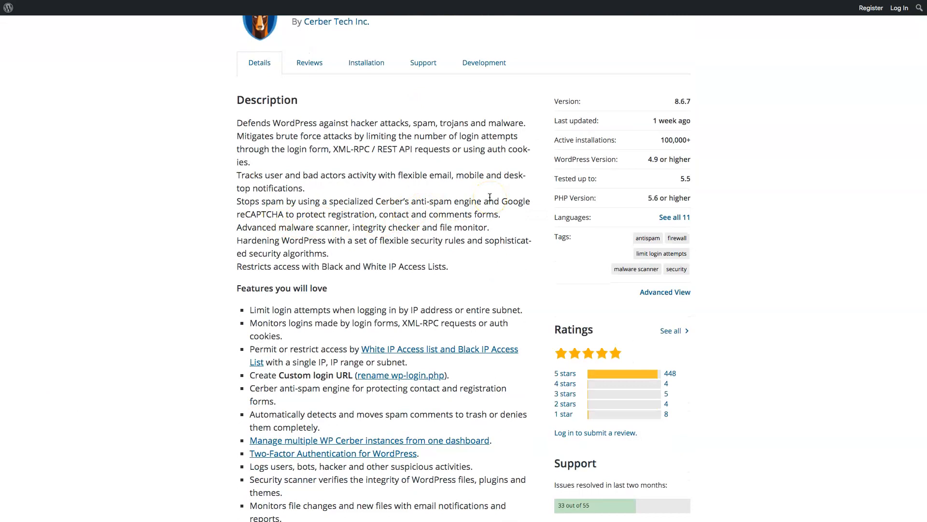
{"action": "double_click", "coordinate": [580, 121]}
{"action": "left_click", "coordinate": [667, 119]}
- Find the WP Cerber screenshots section, view the Dashboard screenshot at full size and return to the plugin page
{"action": "scroll", "coordinate": [241, 265], "scroll_direction": "down", "scroll_amount": 20}
{"action": "scroll", "coordinate": [241, 265], "scroll_direction": "down", "scroll_amount": 20}
{"action": "scroll", "coordinate": [241, 265], "scroll_direction": "up", "scroll_amount": 5}
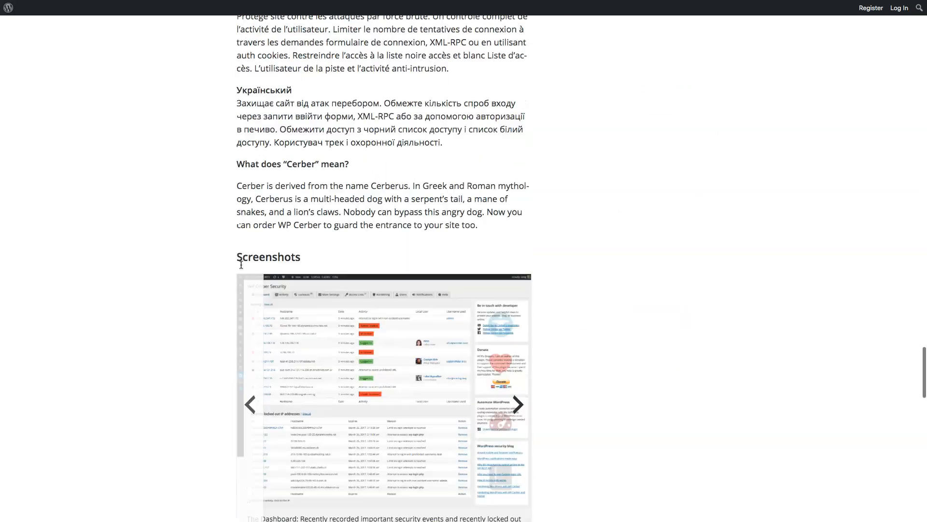
{"action": "scroll", "coordinate": [241, 265], "scroll_direction": "down", "scroll_amount": 3}
{"action": "scroll", "coordinate": [241, 265], "scroll_direction": "up", "scroll_amount": 1}
{"action": "scroll", "coordinate": [241, 265], "scroll_direction": "down", "scroll_amount": 1}
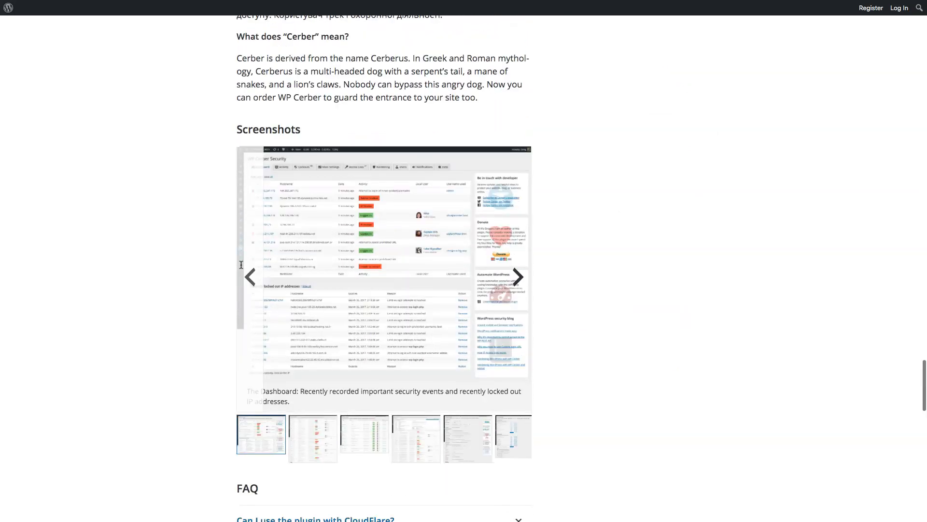
{"action": "left_click", "coordinate": [384, 238]}
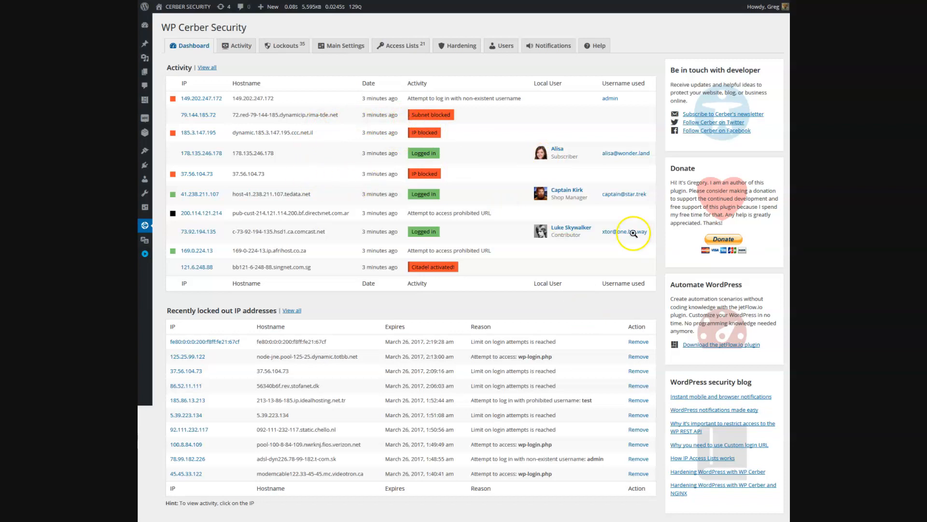
{"action": "key", "text": "alt+Left"}
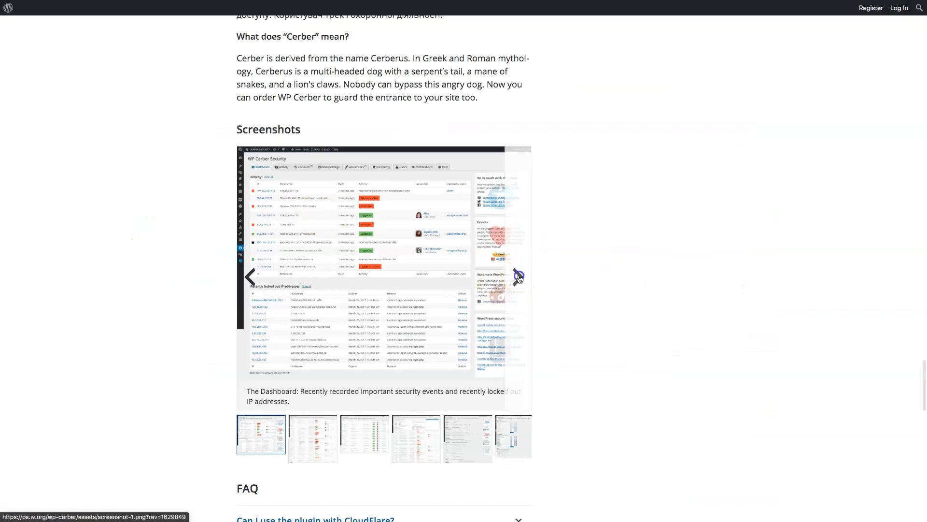
- Advance through the WP Cerber screenshots to the Main Settings one and enlarge it to examine the login limits and proactive security rules
{"action": "left_click", "coordinate": [518, 274]}
{"action": "left_click", "coordinate": [515, 303]}
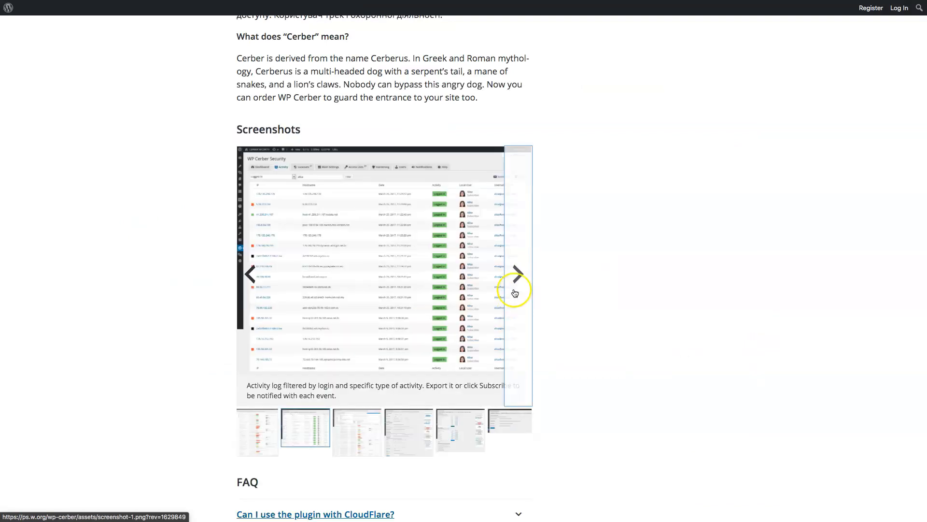
{"action": "left_click", "coordinate": [516, 285]}
{"action": "left_click", "coordinate": [515, 287]}
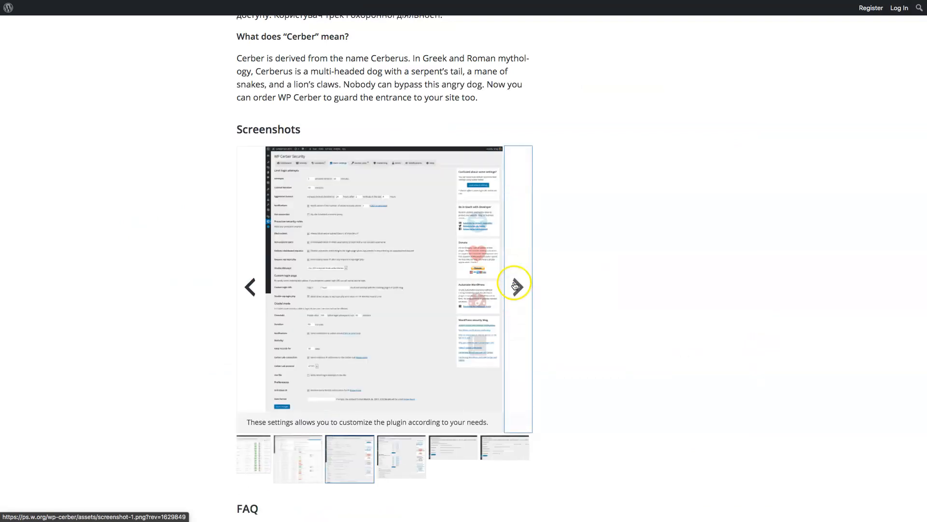
{"action": "left_click", "coordinate": [343, 252]}
{"action": "left_click", "coordinate": [357, 90]}
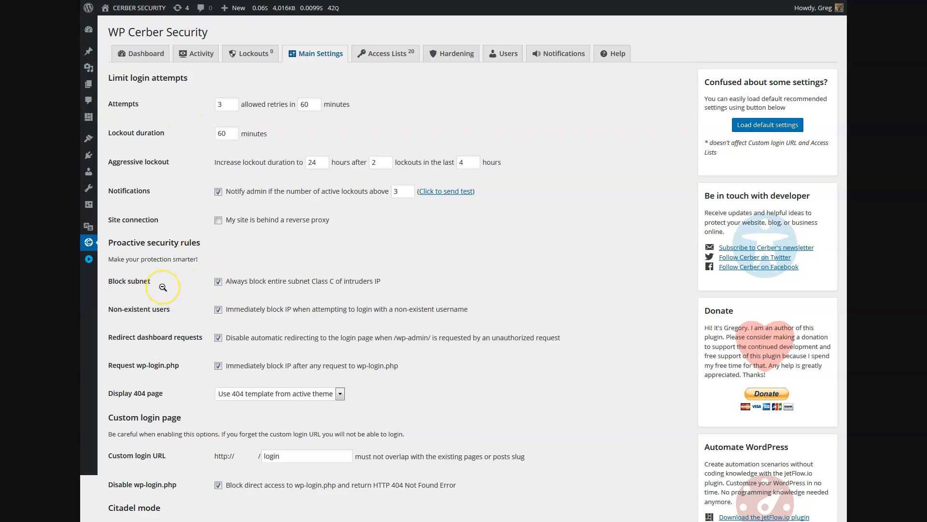
{"action": "left_click", "coordinate": [218, 281]}
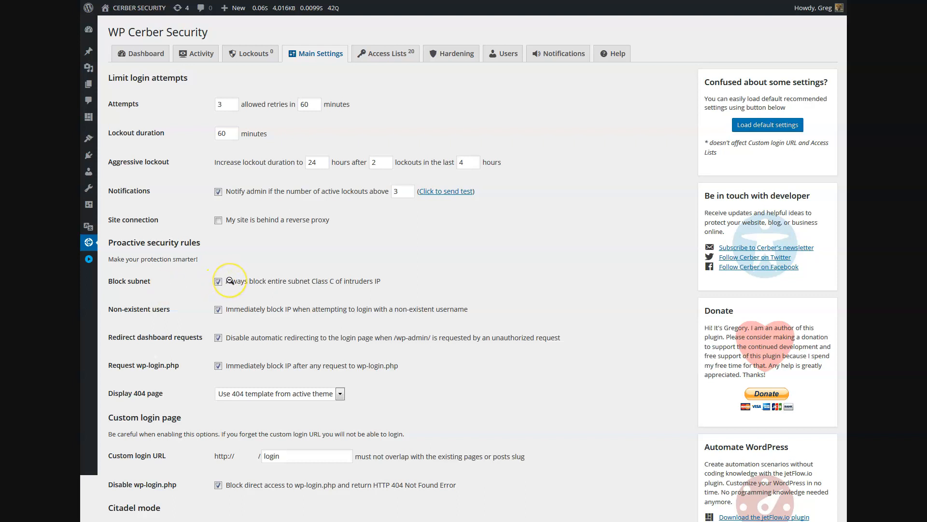
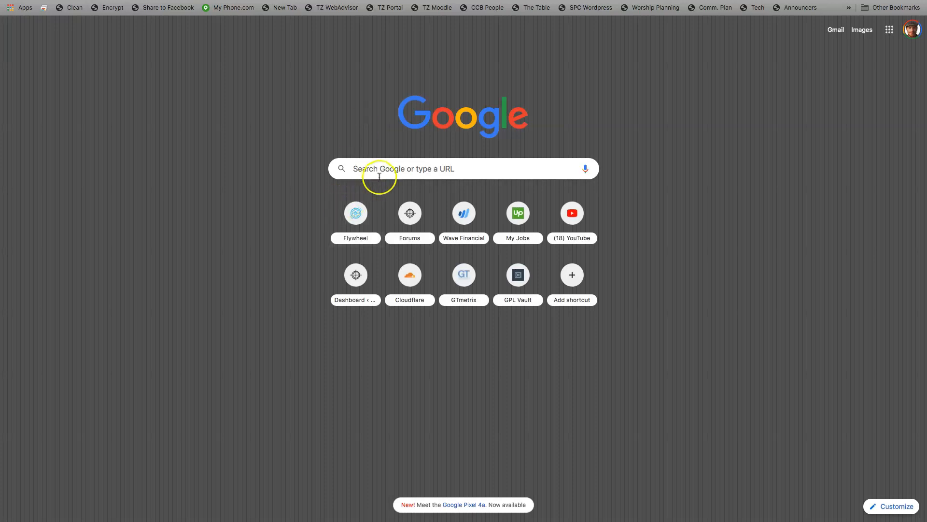
- Search Google for "sucuri wp plugin" from a new browser tab
{"action": "left_click", "coordinate": [379, 176]}
{"action": "type", "text": "secu"}
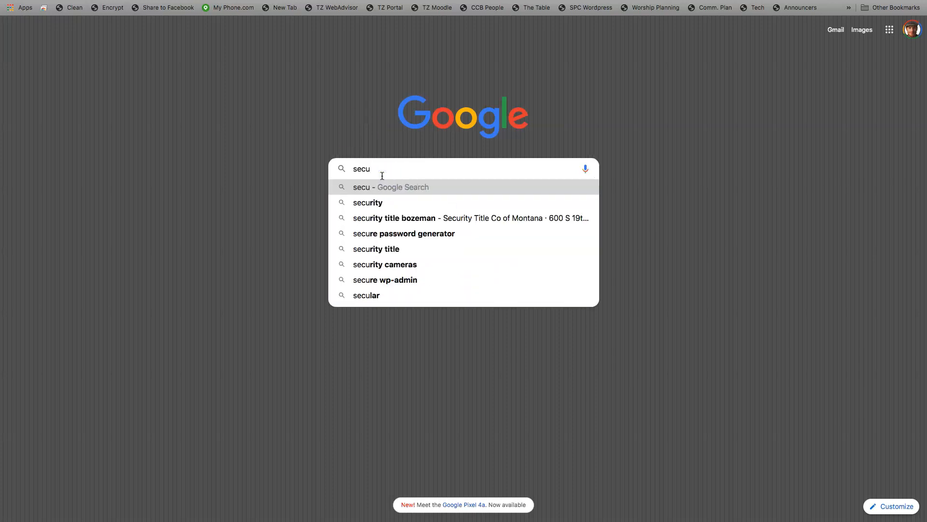
{"action": "key", "text": "BackSpace"}
{"action": "key", "text": "BackSpace"}
{"action": "key", "text": "BackSpace"}
{"action": "type", "text": "ucuri"}
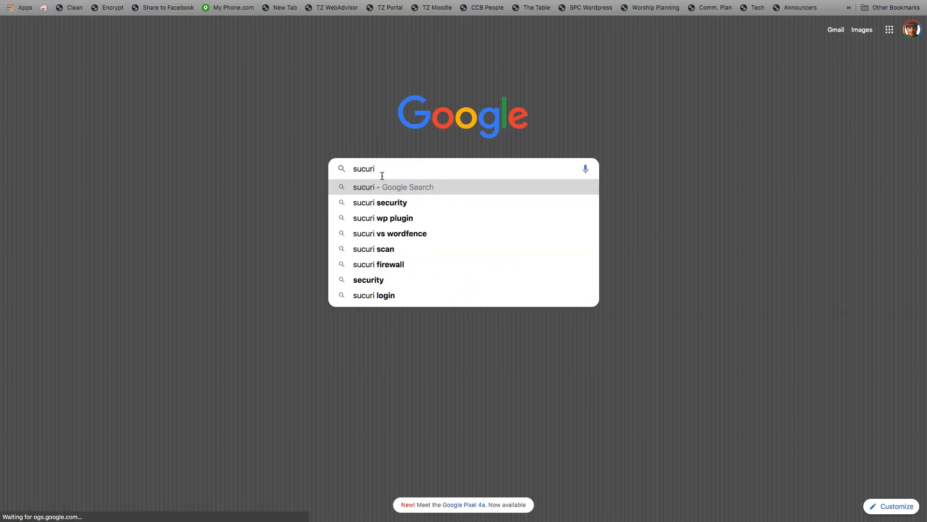
{"action": "key", "text": "Down"}
{"action": "key", "text": "Down"}
{"action": "key", "text": "Return"}
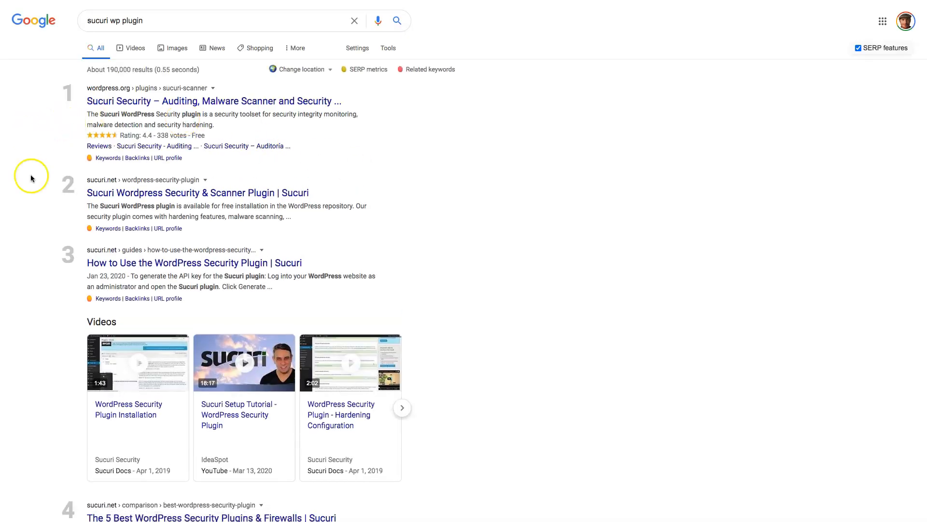
- View Sucuri's own WordPress plugin page from the search results and the Sucuri home page
{"action": "left_click", "coordinate": [120, 194]}
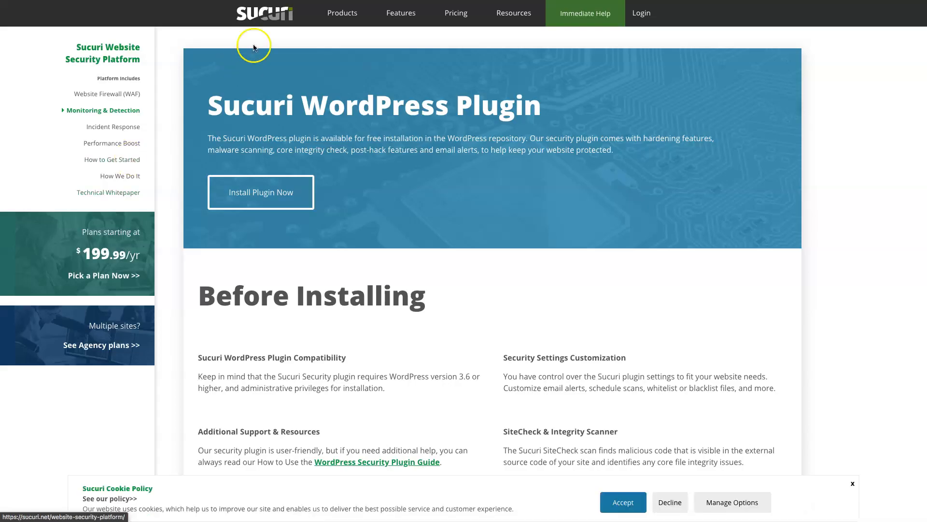
{"action": "left_click", "coordinate": [278, 14]}
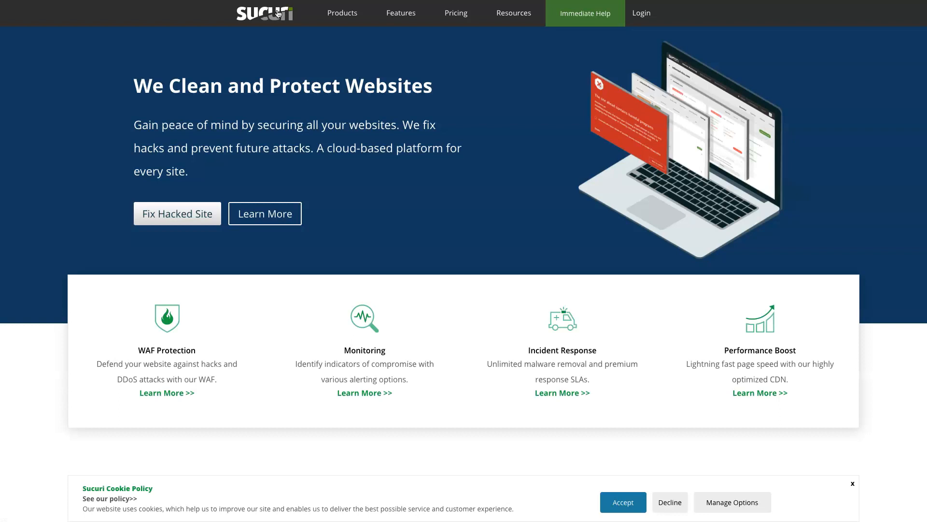
{"action": "scroll", "coordinate": [423, 234], "scroll_direction": "up", "scroll_amount": 1}
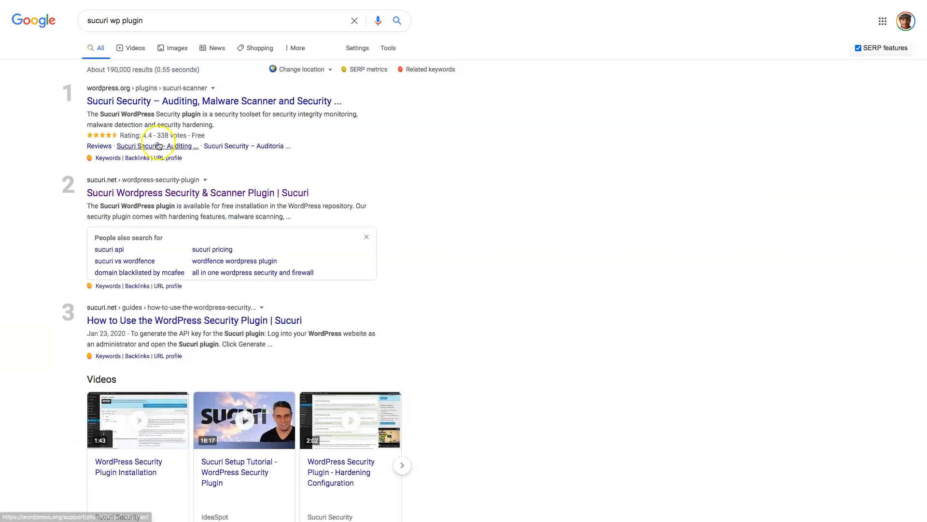
- Open the Sucuri Security plugin page on WordPress.org from the search results and examine its description, details and ratings
{"action": "left_click", "coordinate": [120, 103]}
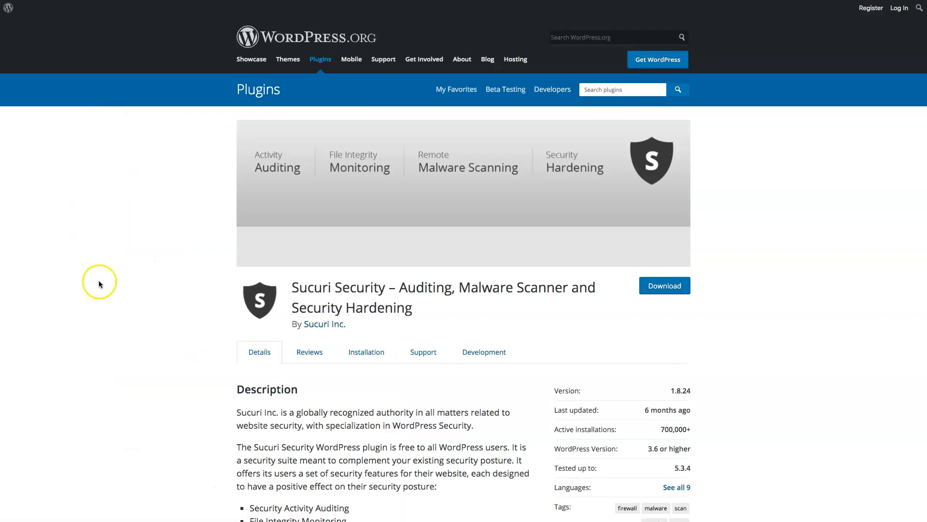
{"action": "scroll", "coordinate": [107, 370], "scroll_direction": "down", "scroll_amount": 6}
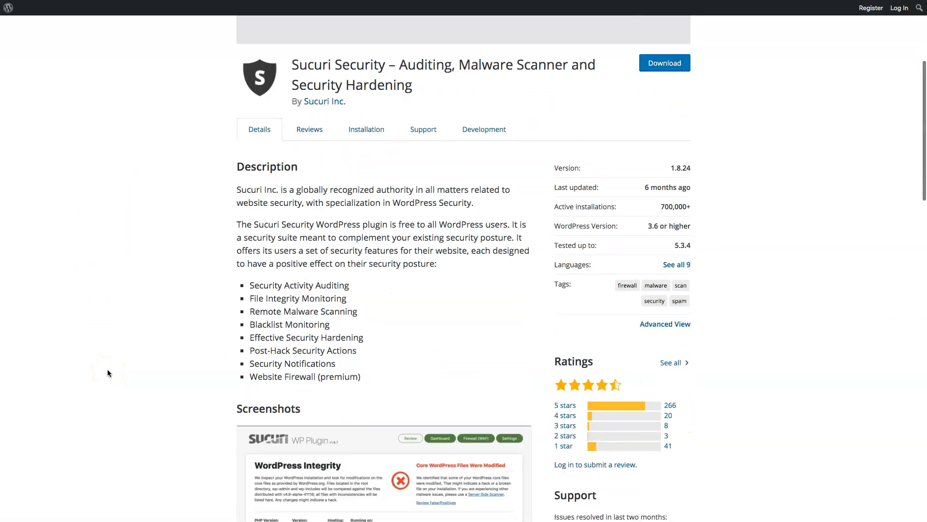
{"action": "scroll", "coordinate": [107, 370], "scroll_direction": "down", "scroll_amount": 1}
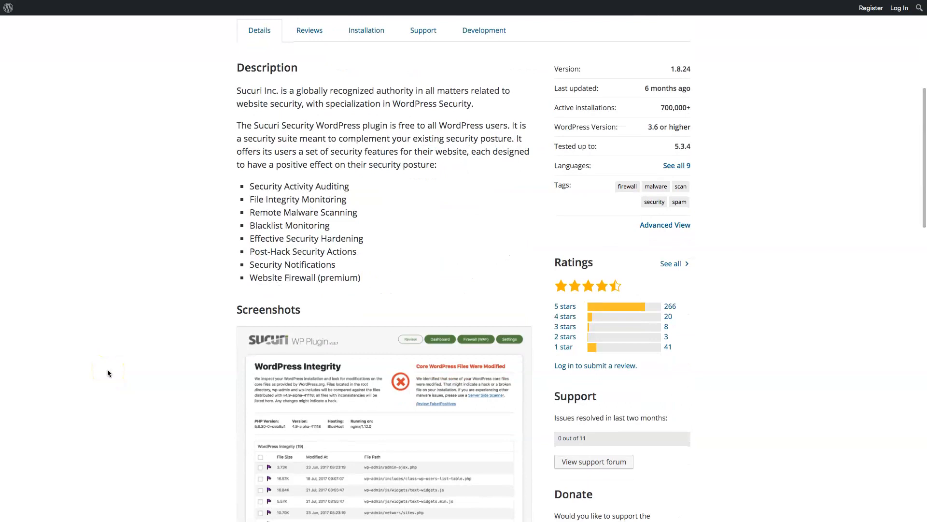
{"action": "scroll", "coordinate": [108, 370], "scroll_direction": "down", "scroll_amount": 1}
{"action": "scroll", "coordinate": [107, 369], "scroll_direction": "down", "scroll_amount": 3}
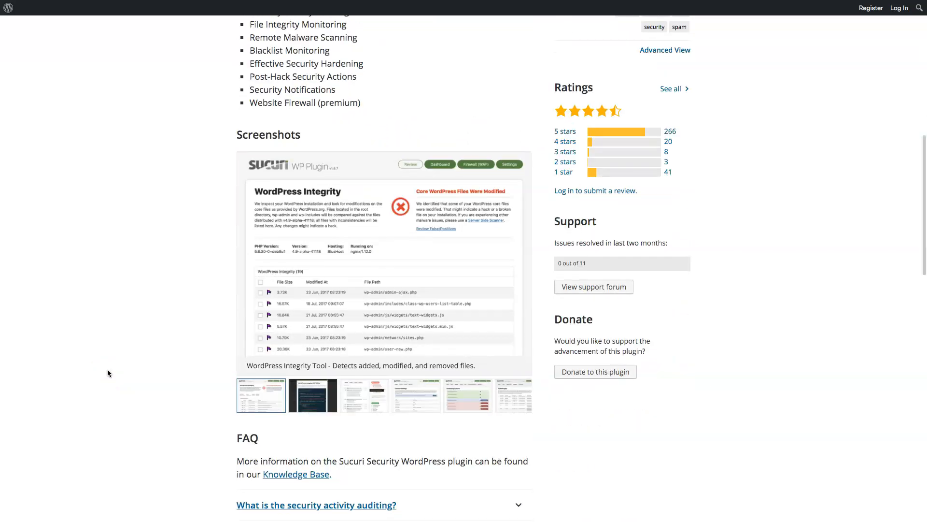
- Advance through the Sucuri plugin screenshots to Website Hardening and enlarge it to examine the hardening options
{"action": "left_click", "coordinate": [516, 262]}
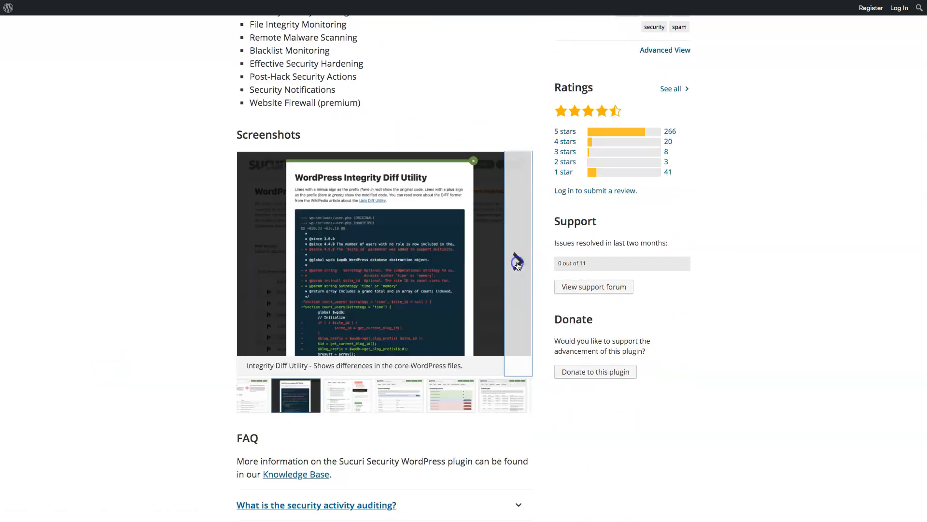
{"action": "left_click", "coordinate": [518, 263]}
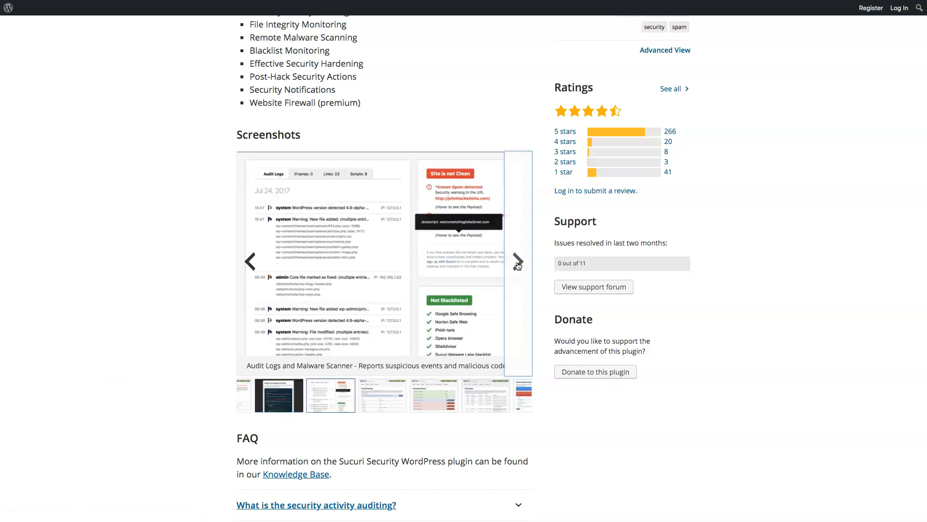
{"action": "left_click", "coordinate": [518, 263]}
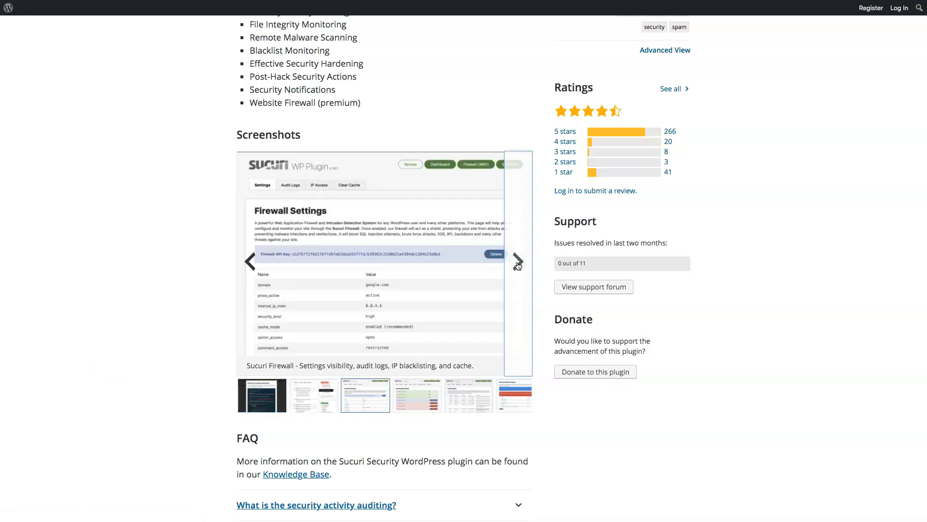
{"action": "left_click", "coordinate": [517, 263]}
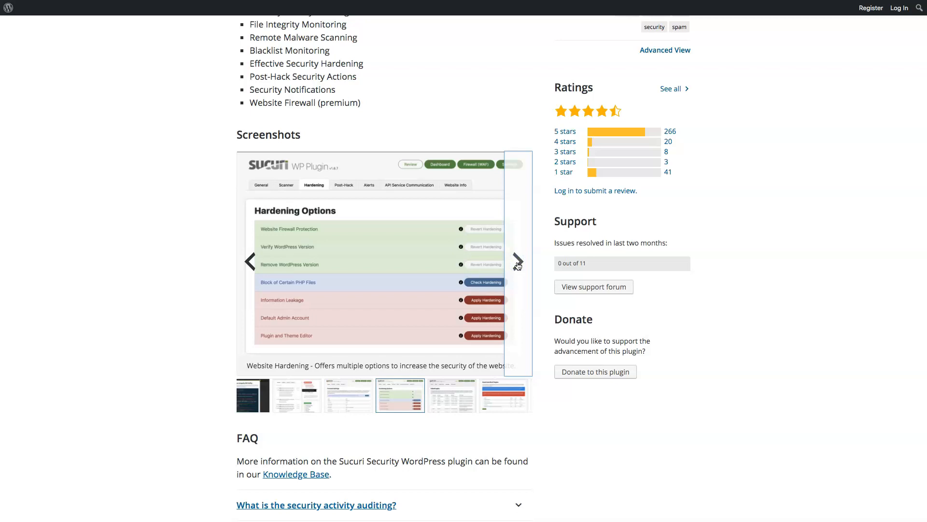
{"action": "left_click", "coordinate": [372, 270]}
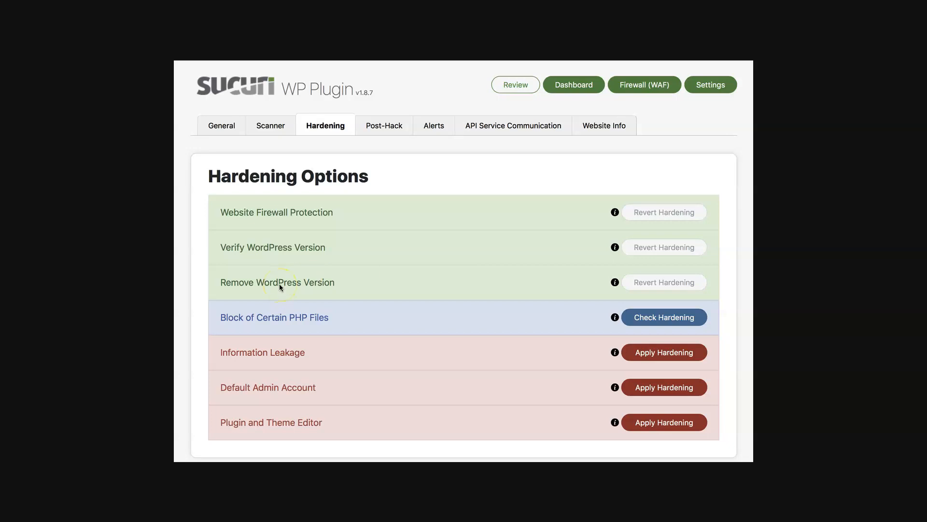
- Return to the WP Cerber Main Settings screenshot and enlarge it to examine the login limits and proactive security rules
{"action": "key", "text": "super+Left"}
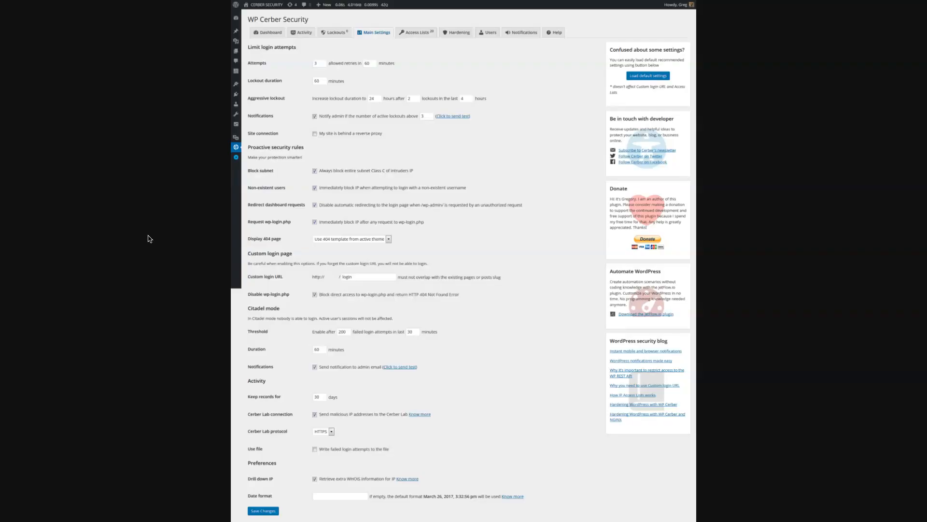
{"action": "left_click", "coordinate": [460, 34]}
{"action": "left_click", "coordinate": [454, 55]}
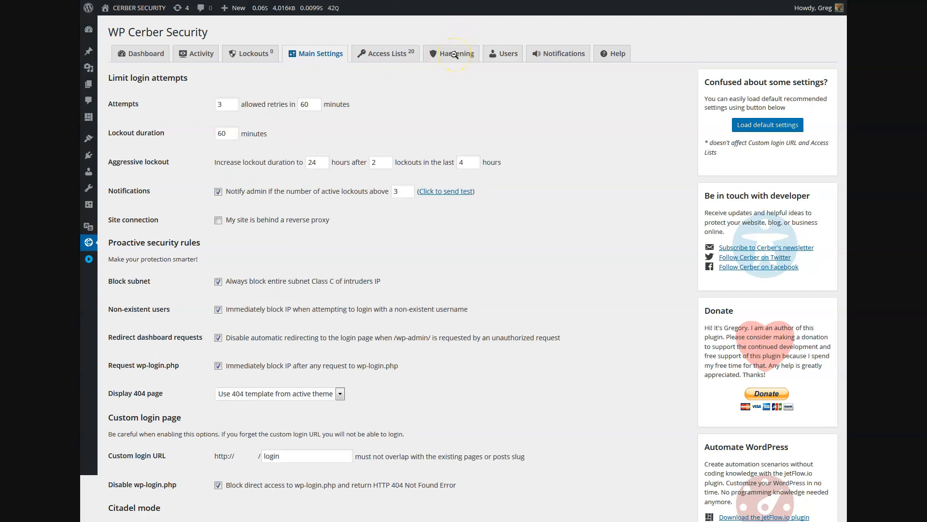
{"action": "left_click", "coordinate": [408, 136]}
{"action": "left_click", "coordinate": [316, 124]}
{"action": "left_click", "coordinate": [281, 300]}
{"action": "left_click", "coordinate": [139, 259]}
{"action": "left_click", "coordinate": [125, 263]}
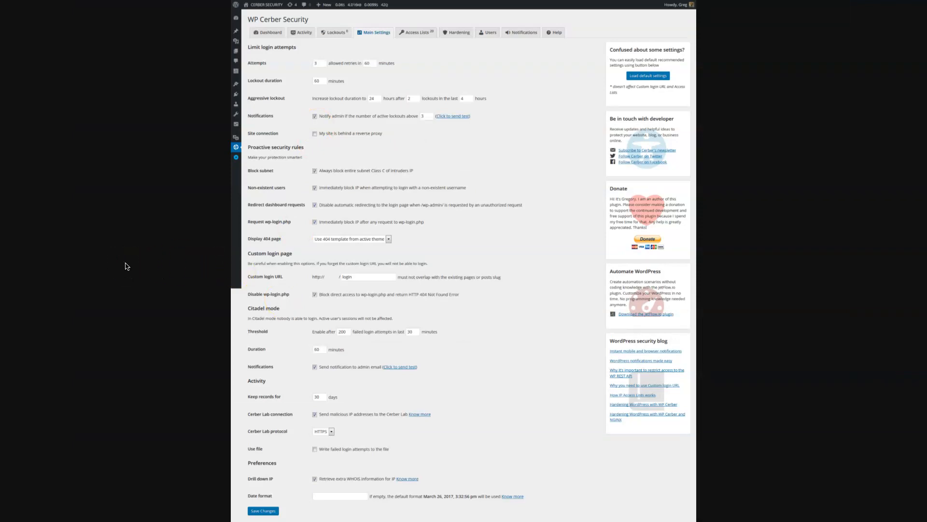
{"action": "left_click", "coordinate": [127, 314]}
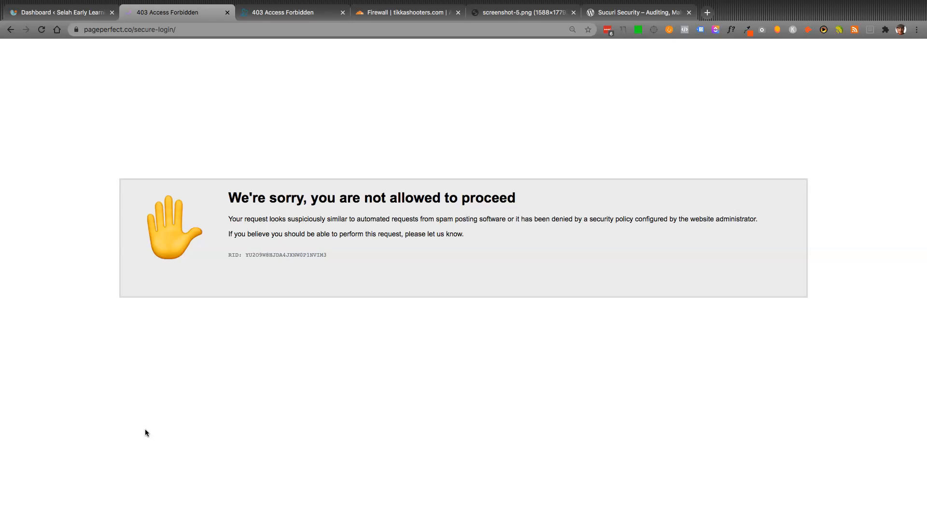
- Switch to Transmit and open the pageperfect site folder inside the pageperfect account folder on the SFTP server
{"action": "key", "text": "ctrl+Left"}
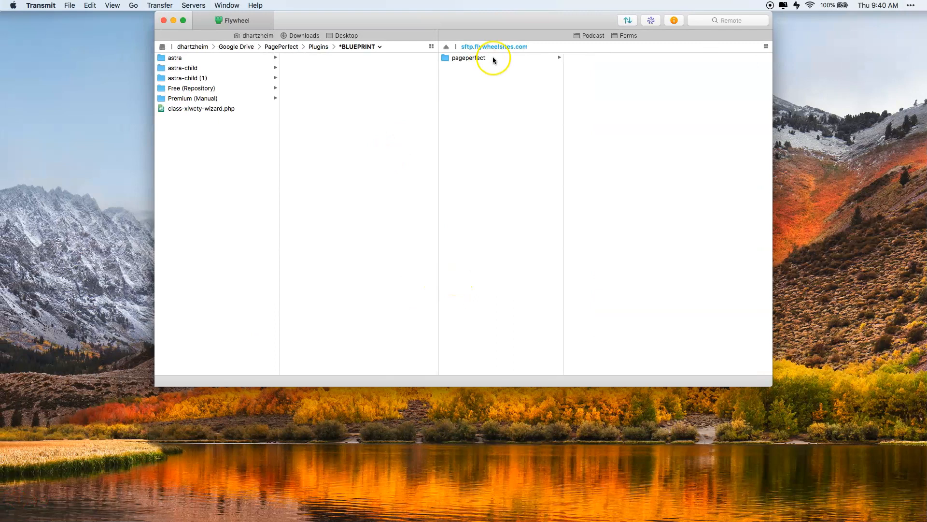
{"action": "left_click", "coordinate": [462, 59]}
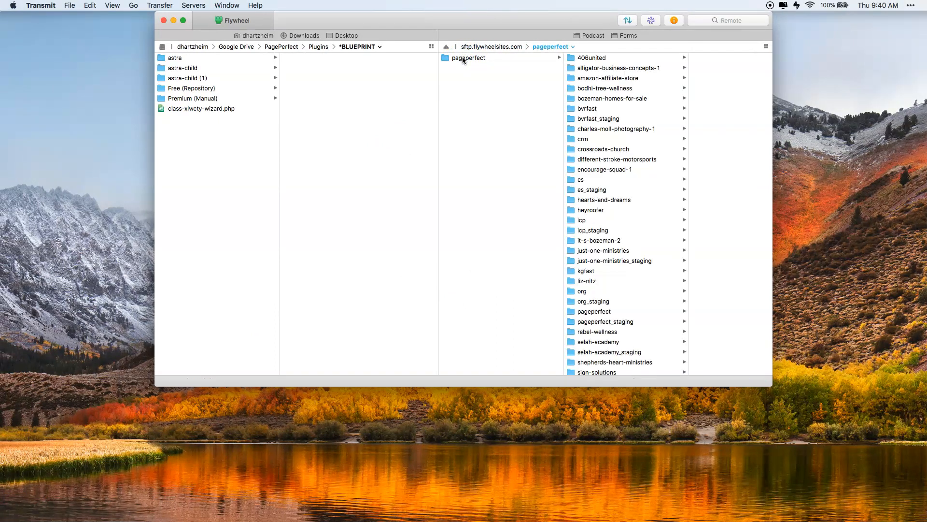
{"action": "left_click", "coordinate": [467, 58]}
{"action": "left_click", "coordinate": [471, 57]}
{"action": "scroll", "coordinate": [601, 201], "scroll_direction": "down", "scroll_amount": 4}
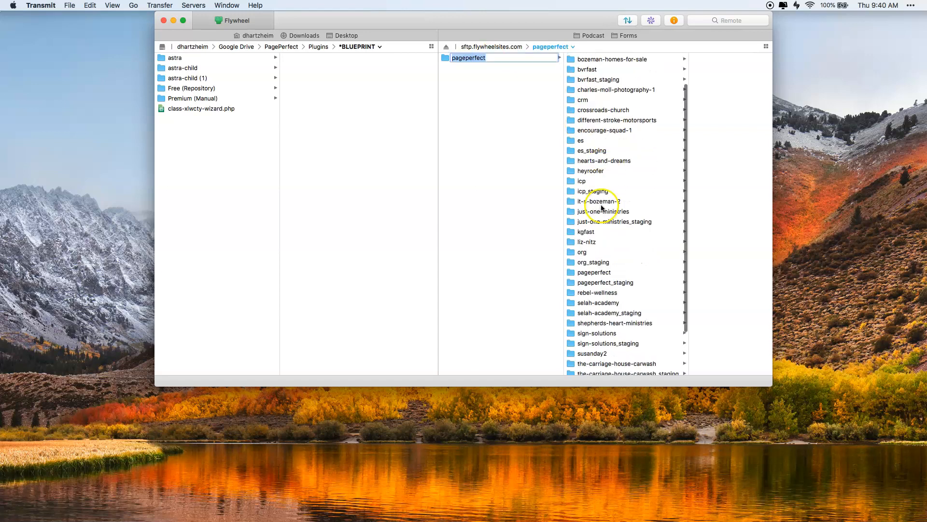
{"action": "left_click", "coordinate": [599, 273]}
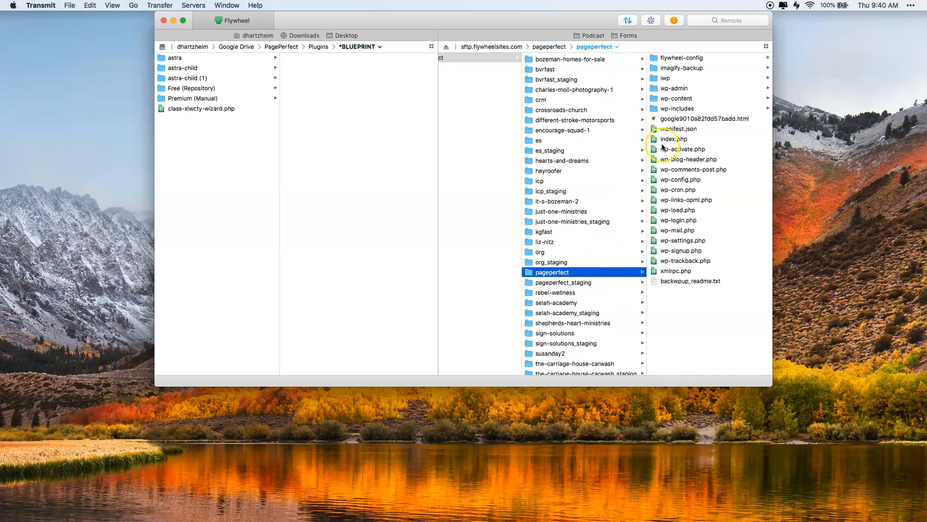
- Browse the site's wp-content folder to plugins and select the wp-cerber folder
{"action": "left_click", "coordinate": [678, 99]}
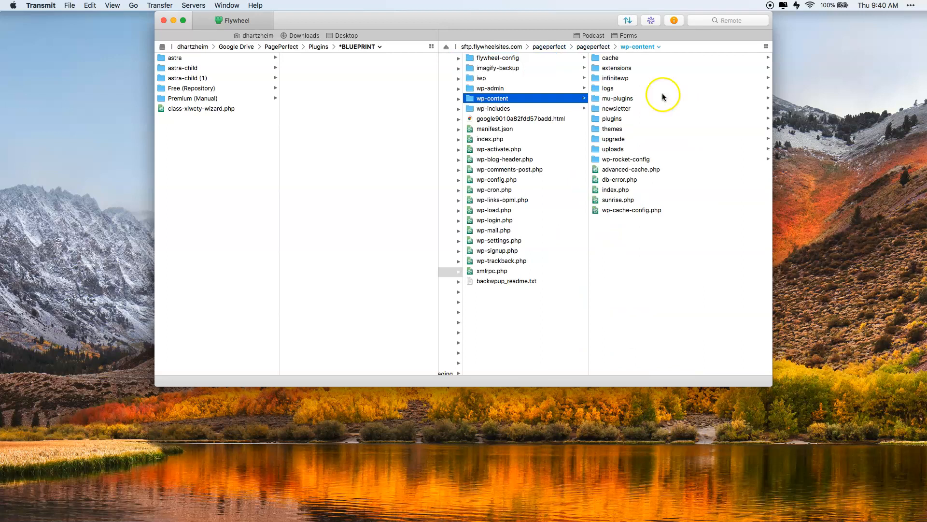
{"action": "scroll", "coordinate": [594, 186], "scroll_direction": "left", "scroll_amount": 5}
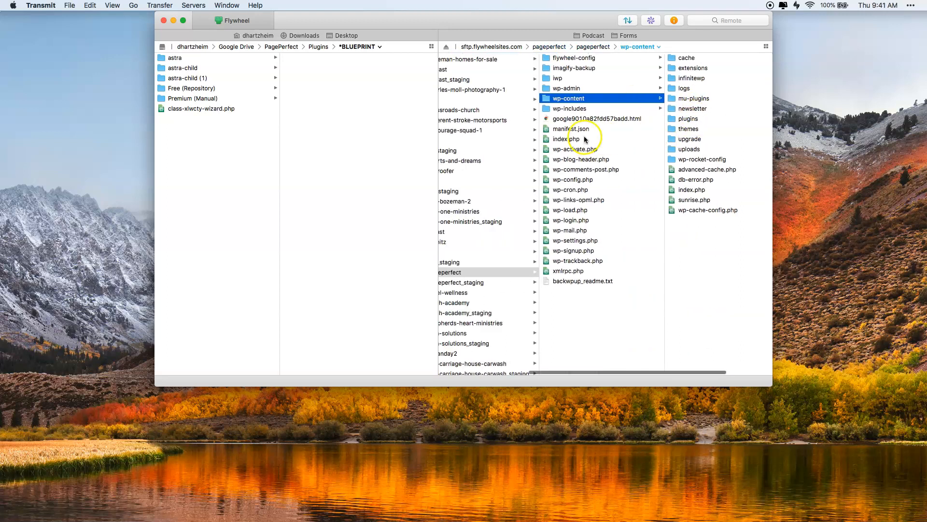
{"action": "scroll", "coordinate": [599, 149], "scroll_direction": "right", "scroll_amount": 3}
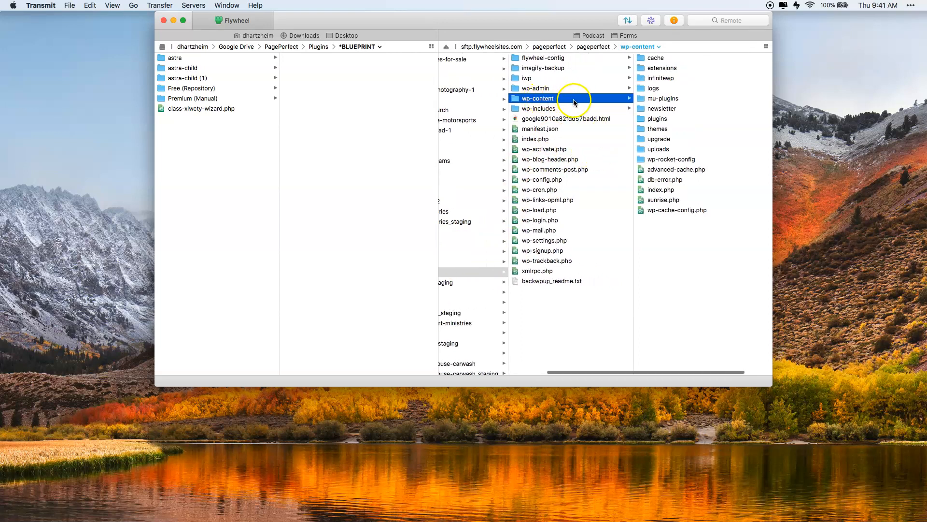
{"action": "scroll", "coordinate": [594, 111], "scroll_direction": "right", "scroll_amount": 3}
{"action": "left_click", "coordinate": [611, 119]}
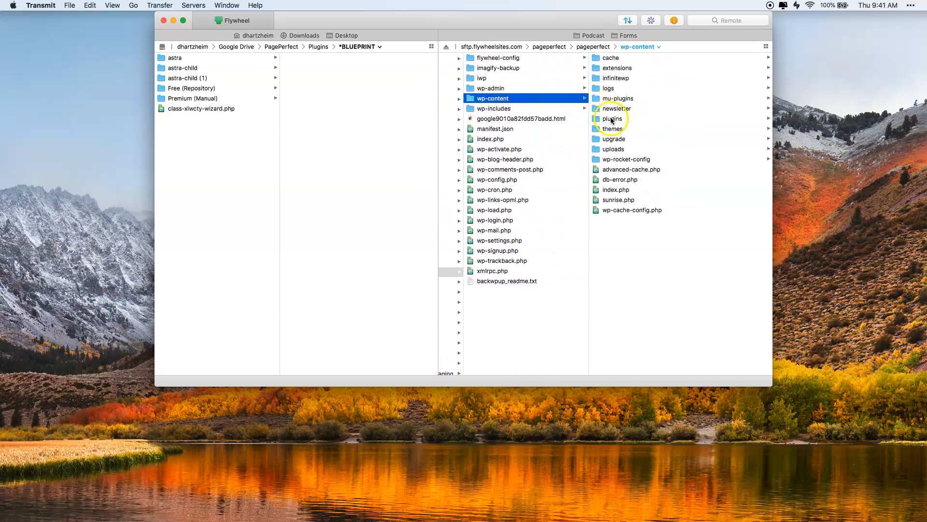
{"action": "scroll", "coordinate": [662, 290], "scroll_direction": "down", "scroll_amount": 3}
{"action": "left_click", "coordinate": [659, 310]}
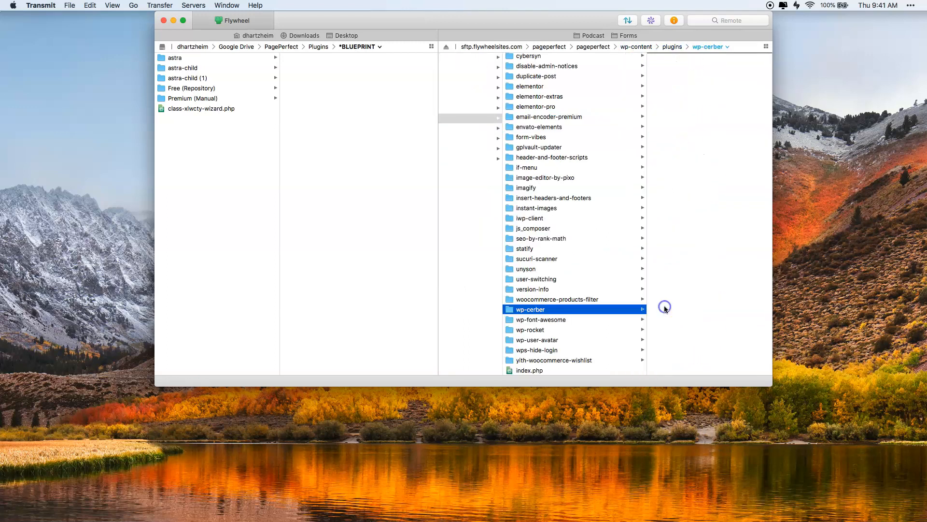
{"action": "key", "text": "Return"}
{"action": "key", "text": "Right"}
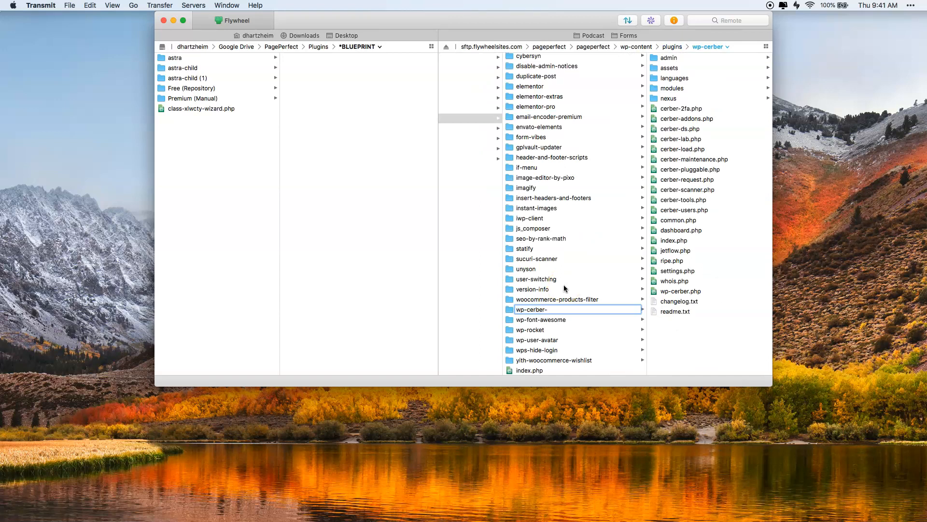
{"action": "type", "text": "-"}
{"action": "key", "text": "Escape"}
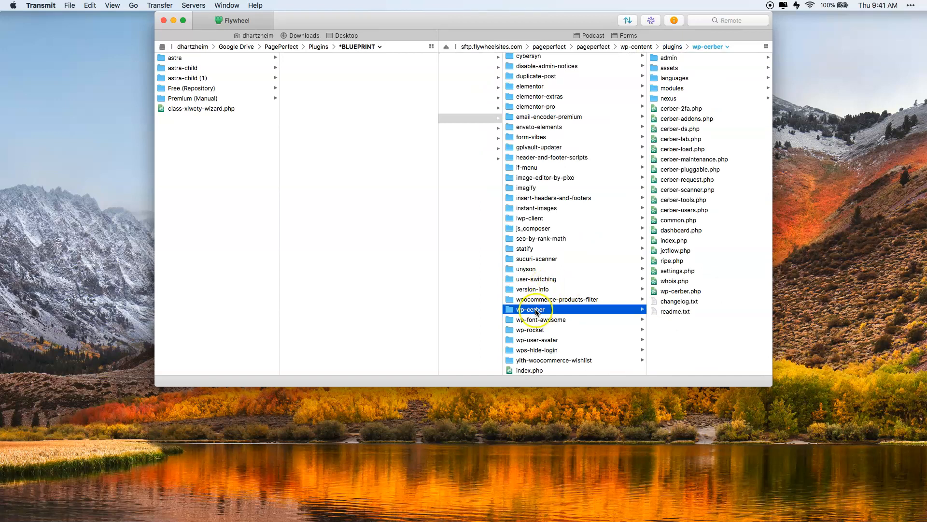
- Rename the wp-cerber plugin folder to wp-cerber-off
{"action": "key", "text": "Return"}
{"action": "key", "text": "Right"}
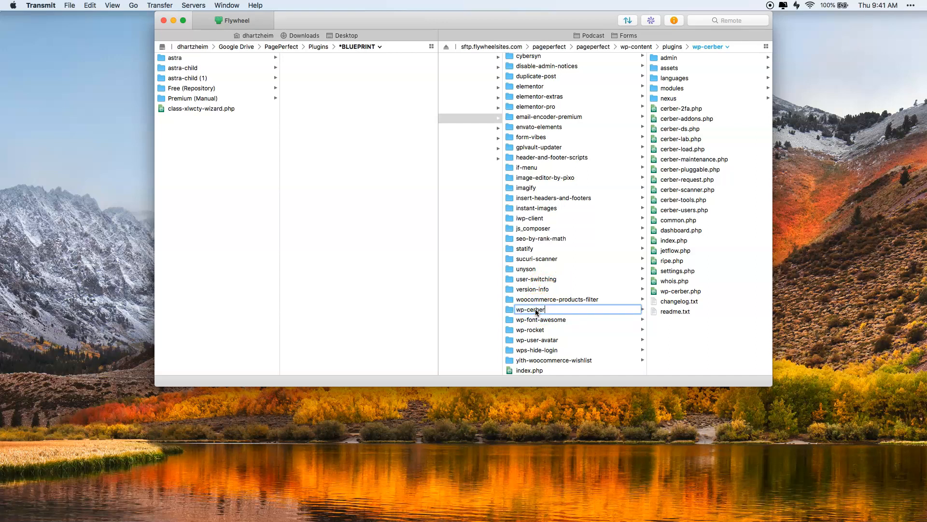
{"action": "type", "text": "-off"}
{"action": "key", "text": "Return"}
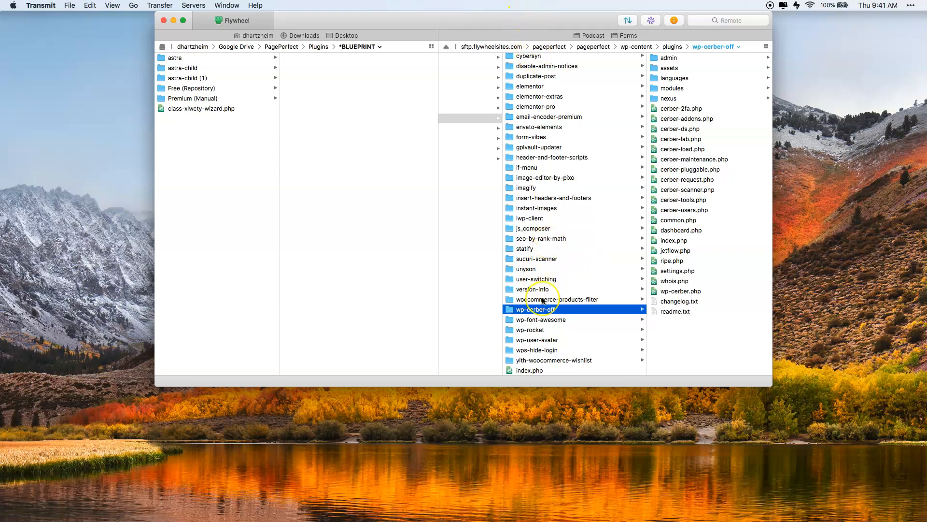
- Switch to the browser, reload the blocked pageperfect.co login page with form resubmission, and glance at the other blocked site
{"action": "key", "text": "ctrl+Right"}
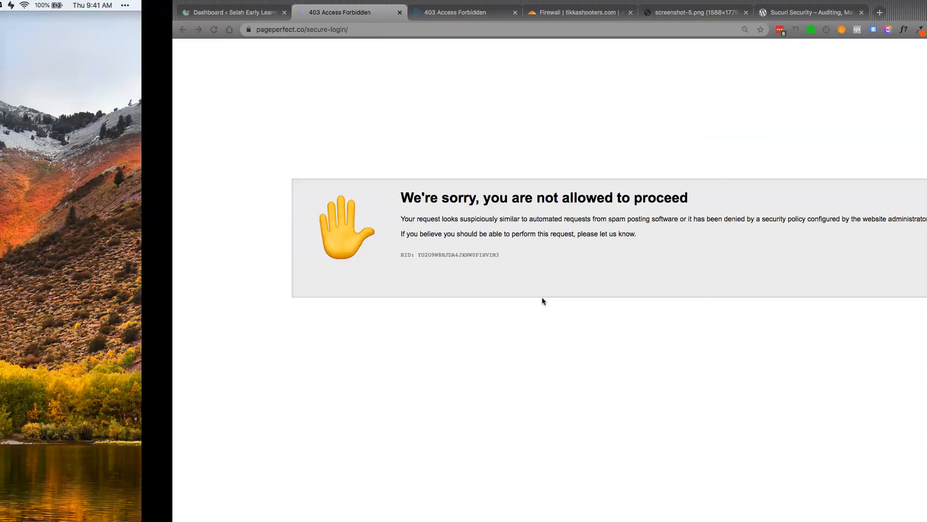
{"action": "key", "text": "super+r"}
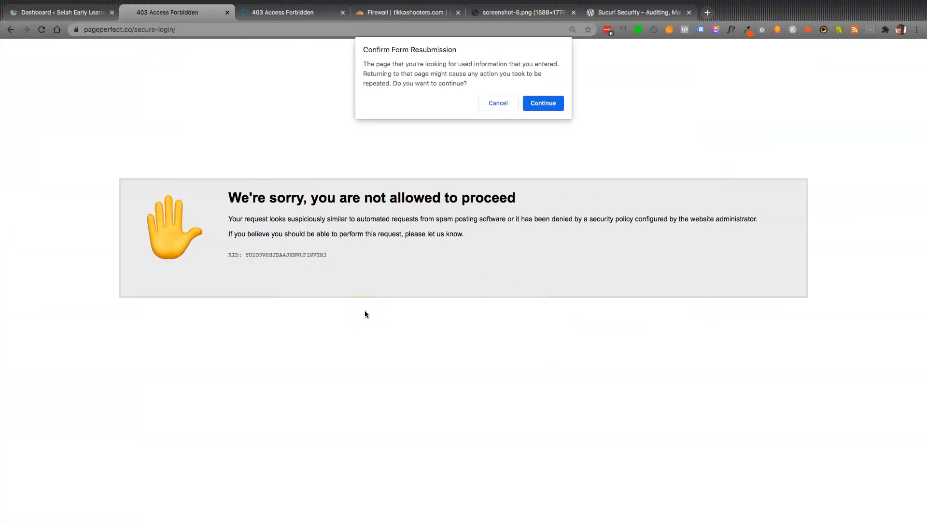
{"action": "key", "text": "Return"}
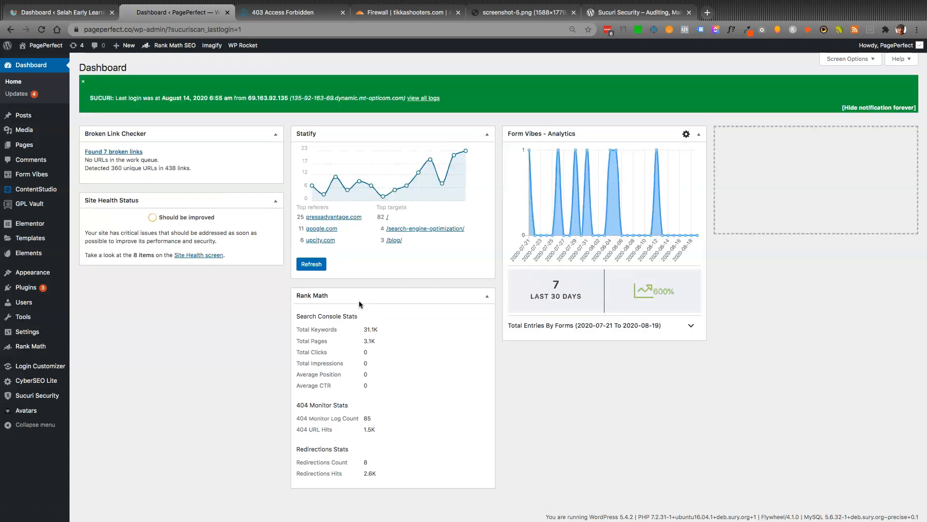
{"action": "key", "text": "ctrl+Tab"}
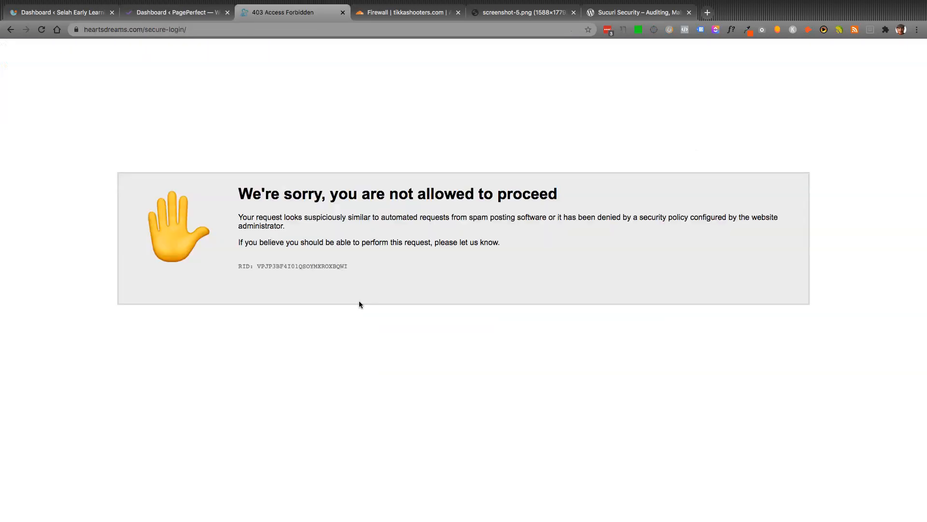
{"action": "key", "text": "ctrl+shift+Tab"}
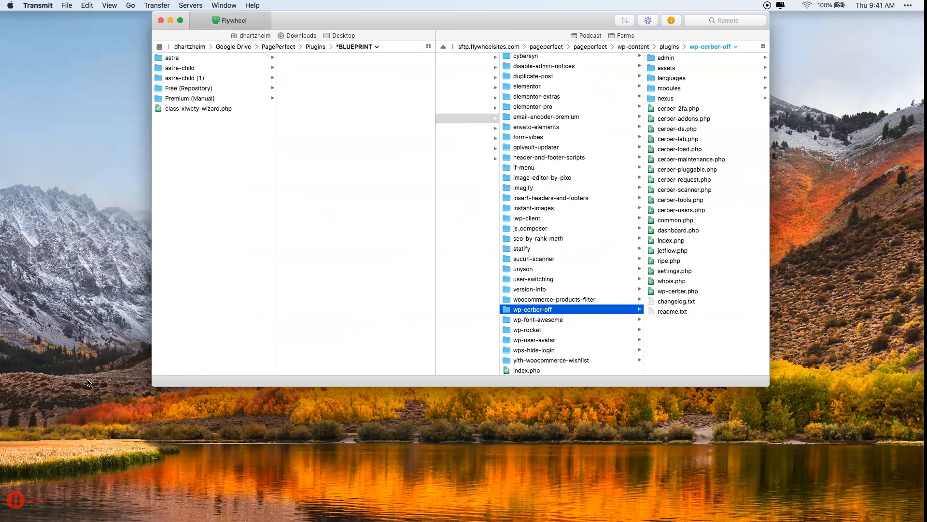
- In Transmit, rename the wp-cerber-off plugin folder back to wp-cerber
{"action": "left_click", "coordinate": [541, 314]}
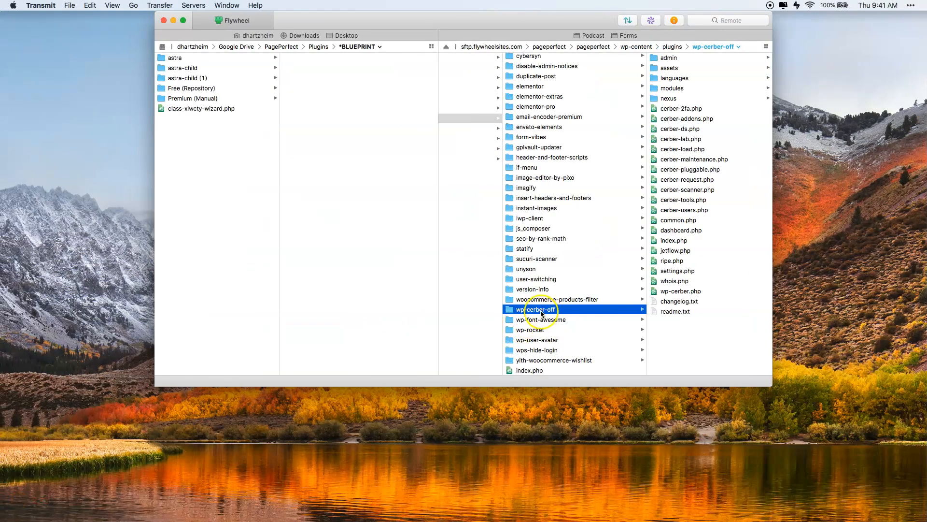
{"action": "left_click", "coordinate": [555, 310]}
{"action": "key", "text": "BackSpace"}
{"action": "key", "text": "BackSpace"}
{"action": "key", "text": "BackSpace"}
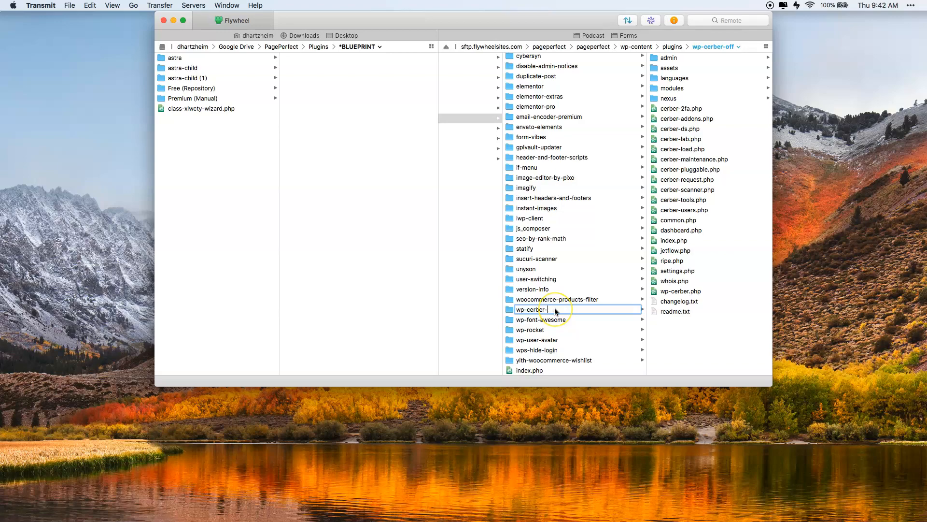
{"action": "key", "text": "BackSpace"}
{"action": "key", "text": "Return"}
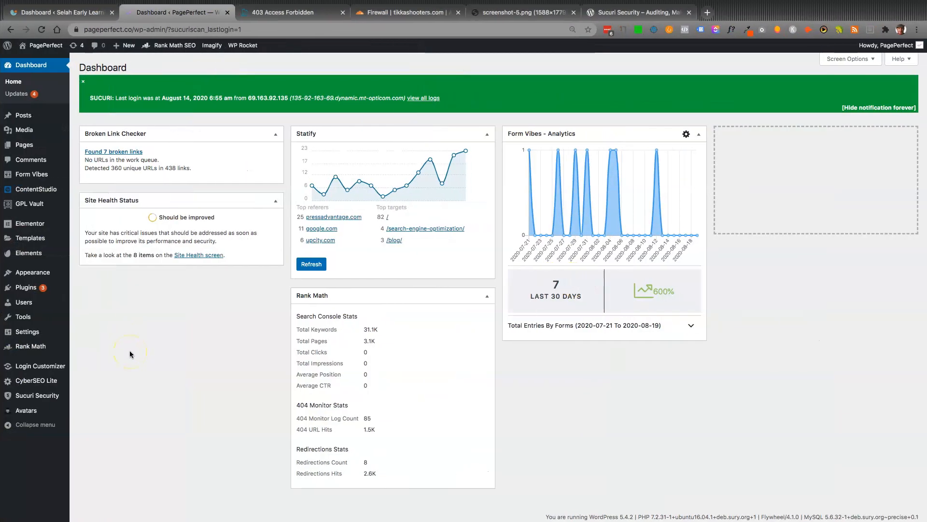
- Reload the PagePerfect WordPress dashboard in the browser and open the WP Cerber dashboard
{"action": "key", "text": "super+r"}
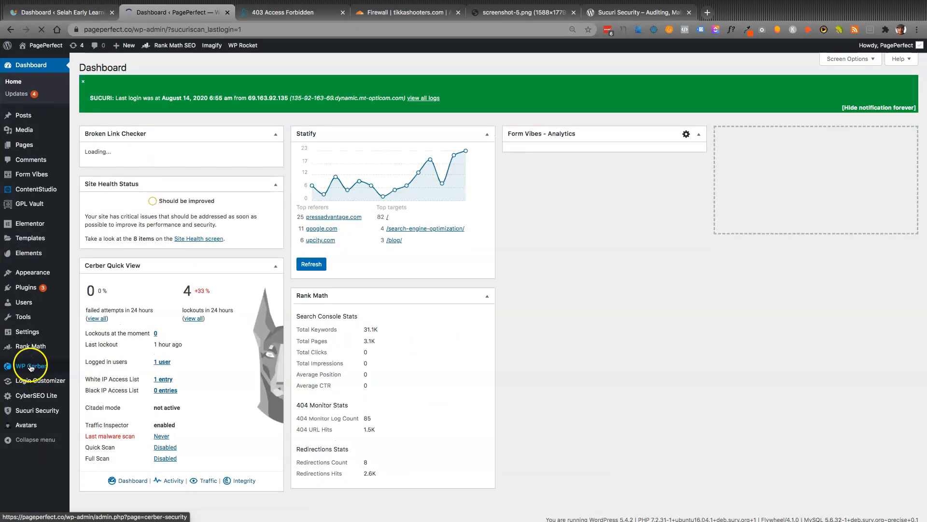
{"action": "mouse_move", "coordinate": [37, 368]}
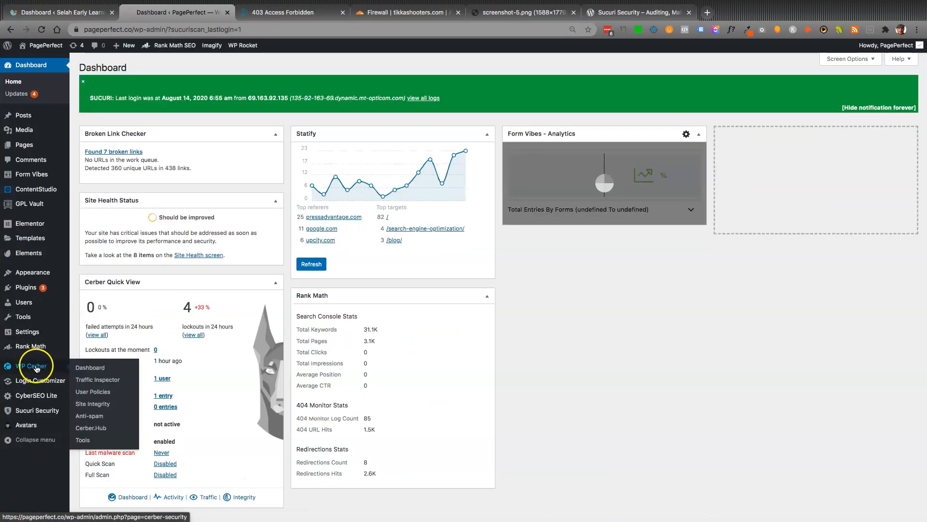
{"action": "left_click", "coordinate": [89, 368]}
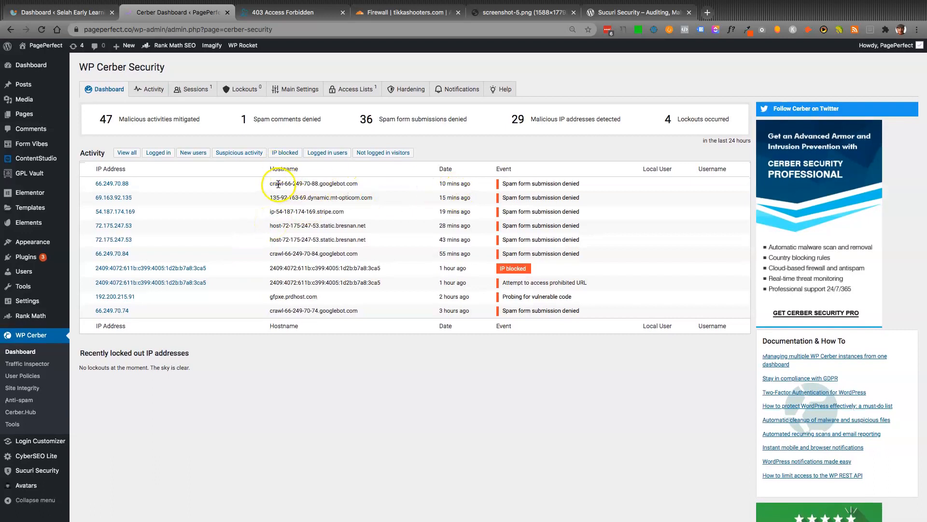
- View WP Cerber's Main Settings and examine the login attempt limits and the wp-login.php request rule
{"action": "left_click", "coordinate": [289, 91]}
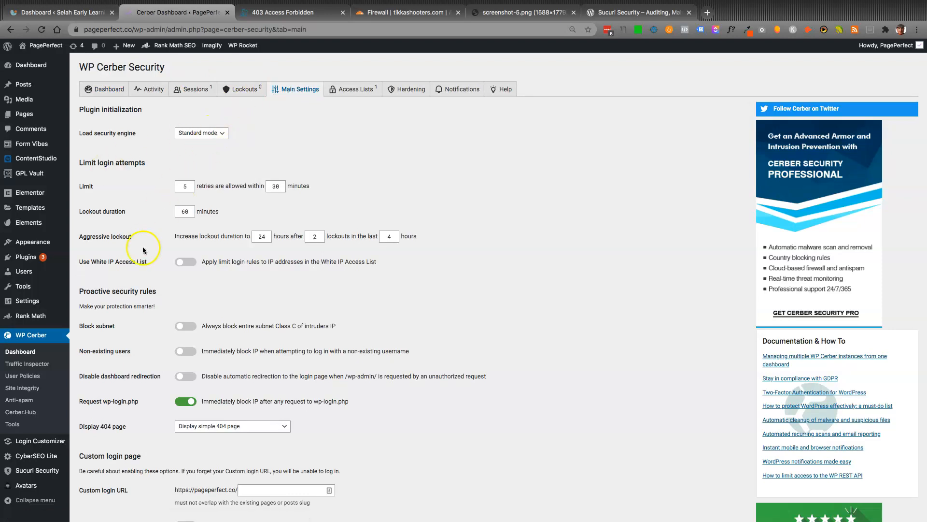
{"action": "double_click", "coordinate": [90, 401]}
{"action": "left_click", "coordinate": [89, 401]}
{"action": "left_click", "coordinate": [111, 385]}
- Open the Add Plugins page of the PagePerfect site in a new browser tab
{"action": "mouse_move", "coordinate": [24, 300]}
{"action": "mouse_move", "coordinate": [29, 257]}
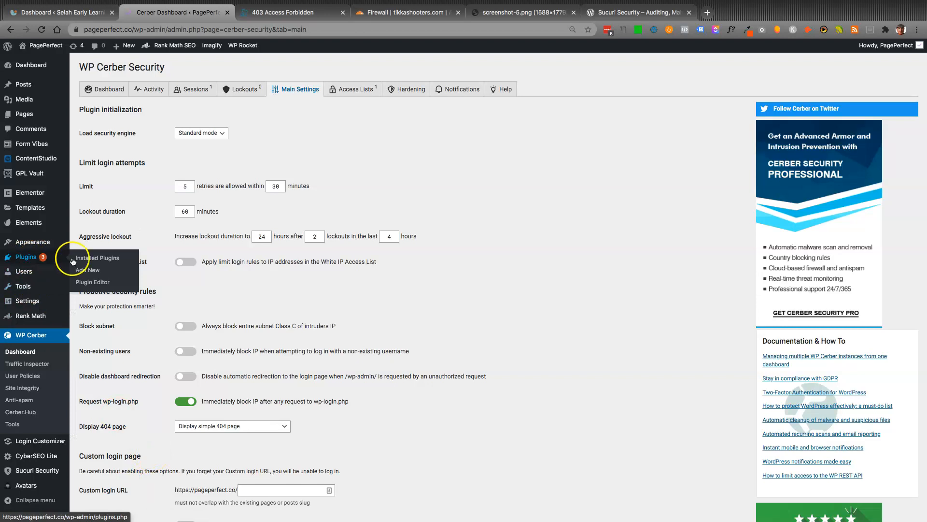
{"action": "left_click", "coordinate": [86, 274], "text": "super"}
{"action": "key", "text": "ctrl+Tab"}
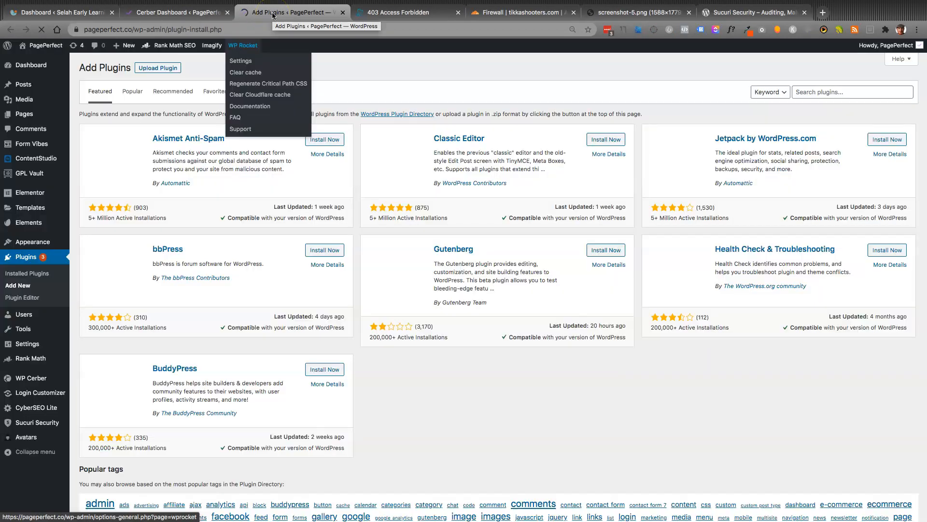
- Search the plugin directory for "wps hide login", try to view the WPS Hide Login details, and close the details window
{"action": "left_click", "coordinate": [827, 97]}
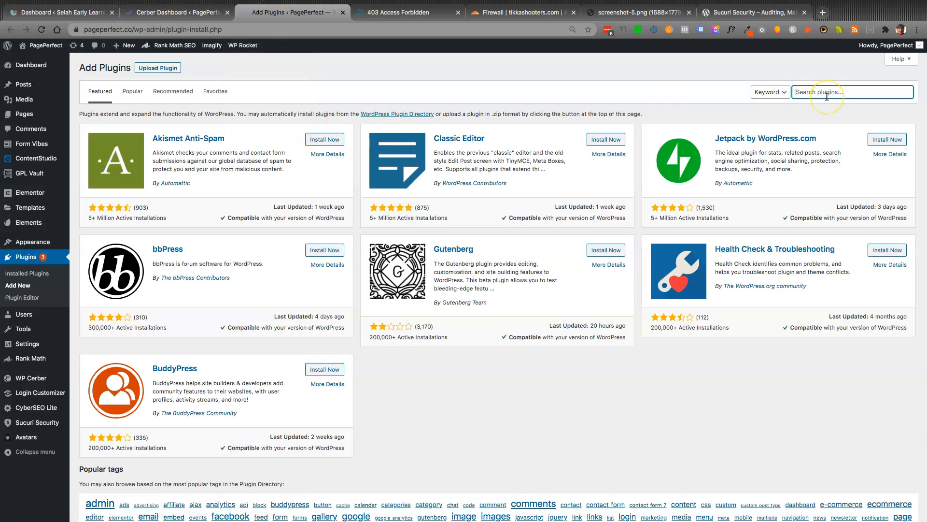
{"action": "type", "text": "wps hide login"}
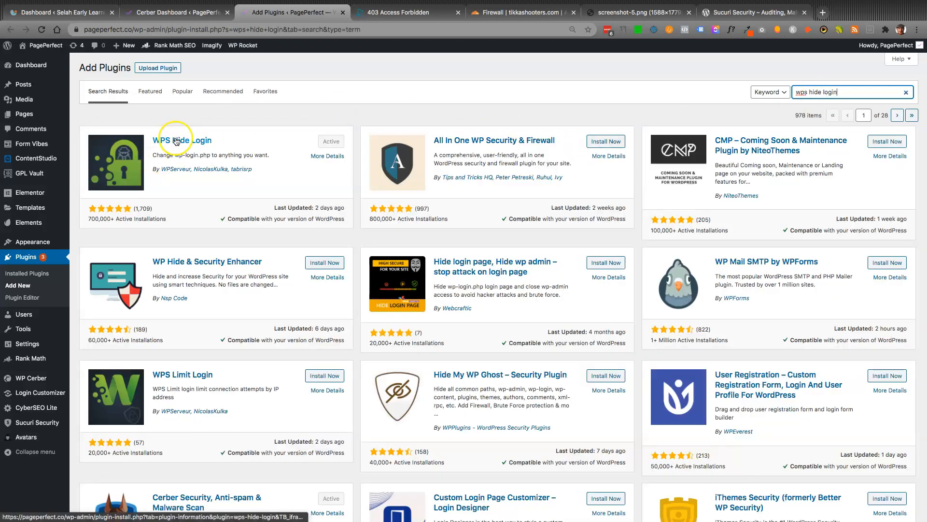
{"action": "left_click", "coordinate": [176, 141]}
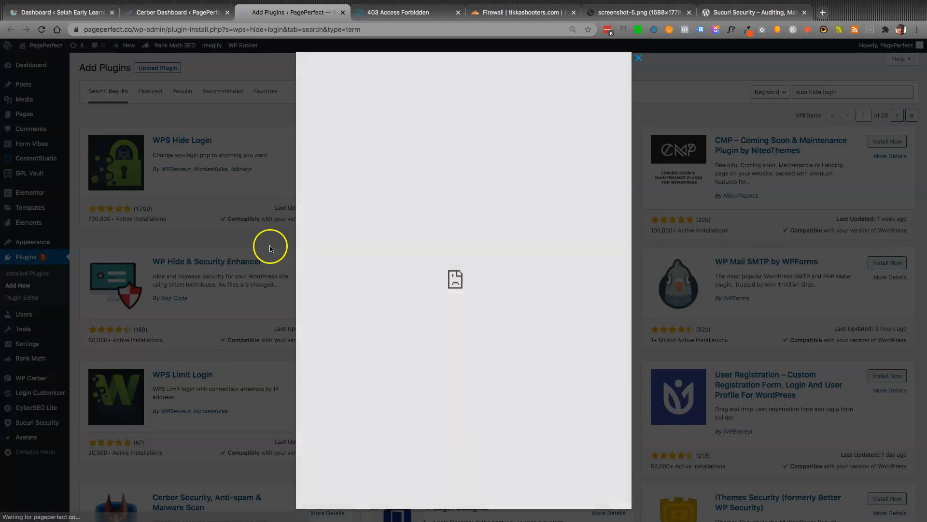
{"action": "left_click", "coordinate": [269, 246]}
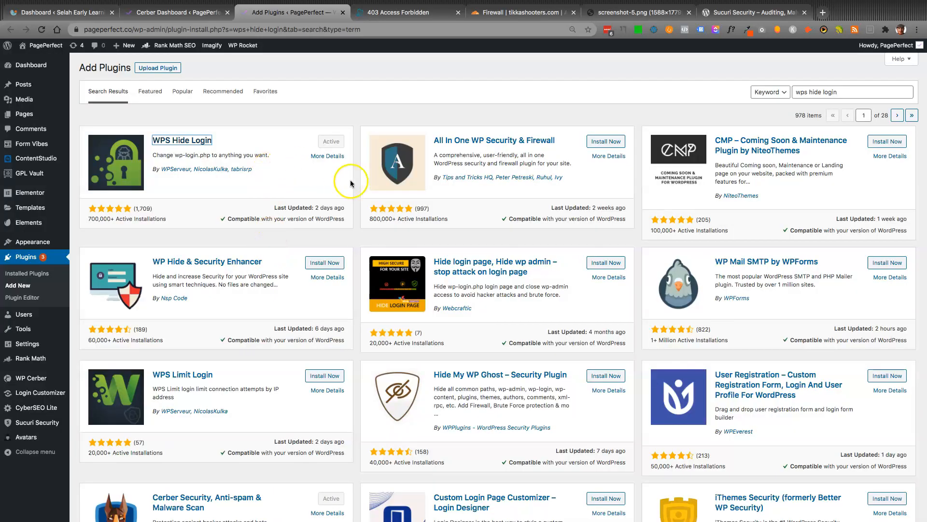
- Try to view the WPS Hide Login details again, close the details window, and search the plugin directory for "easy hide login"
{"action": "left_click", "coordinate": [167, 140]}
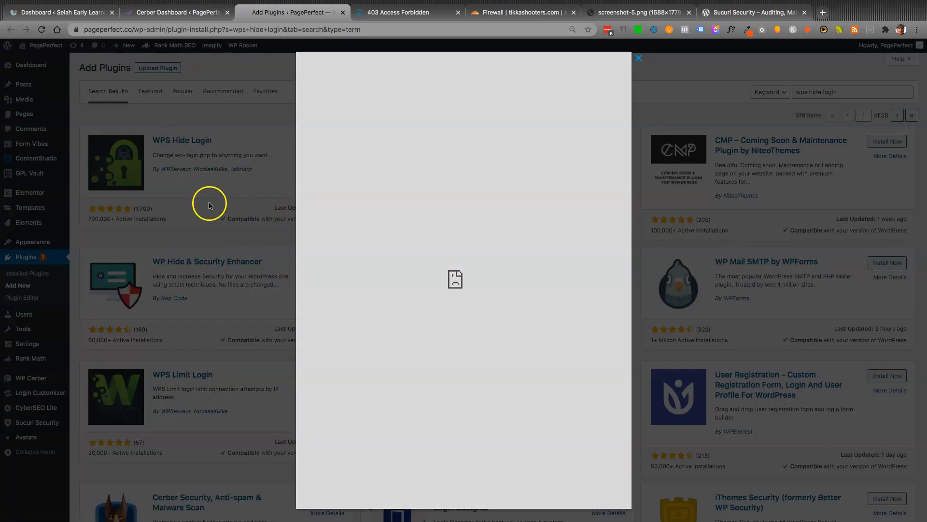
{"action": "left_click", "coordinate": [208, 204]}
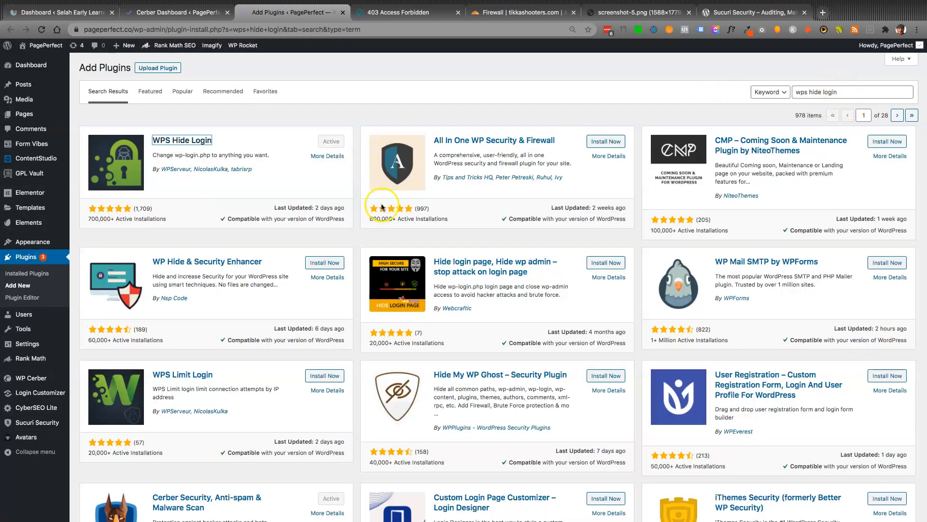
{"action": "left_click", "coordinate": [817, 90]}
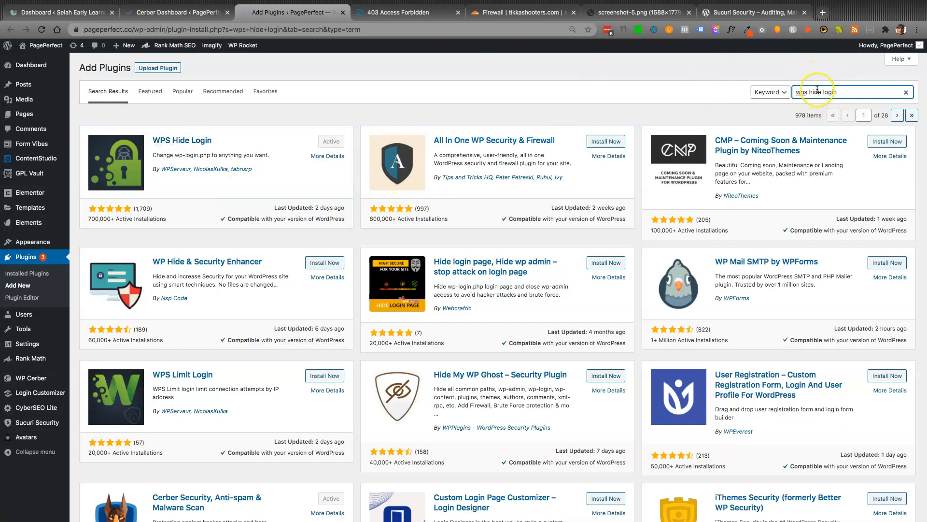
{"action": "key", "text": "alt+shift+Right"}
{"action": "type", "text": "easy"}
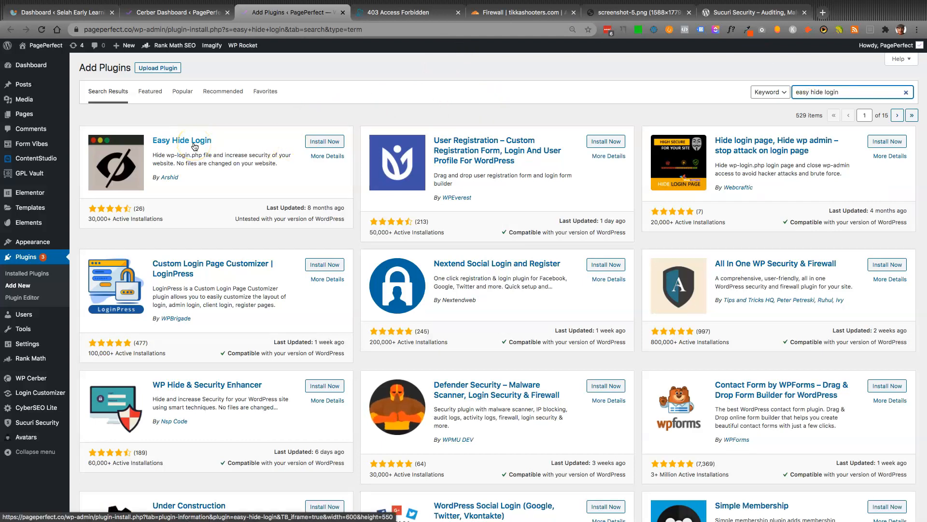
- Enter the address pageperfect.co/wp-admin in a new browser tab without loading it, and return to the Add Plugins page
{"action": "key", "text": "super+t"}
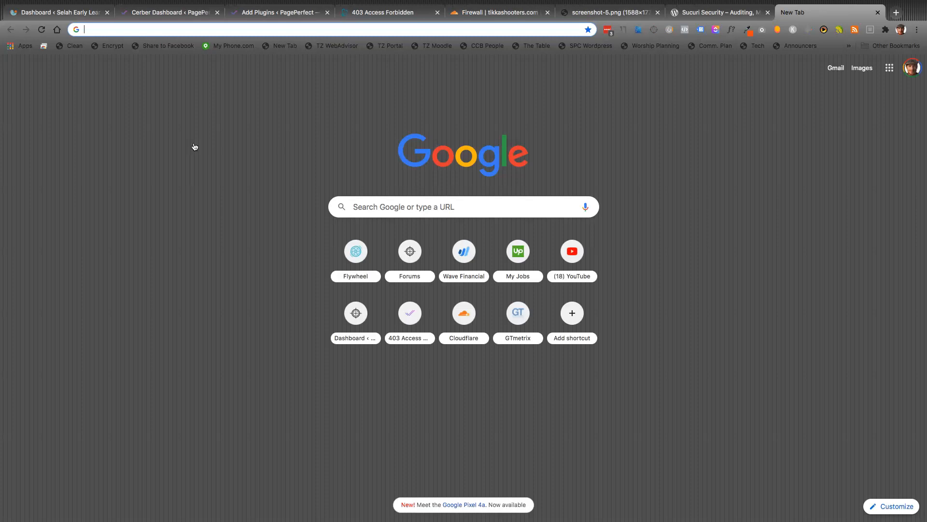
{"action": "type", "text": "pageperfect.co/"}
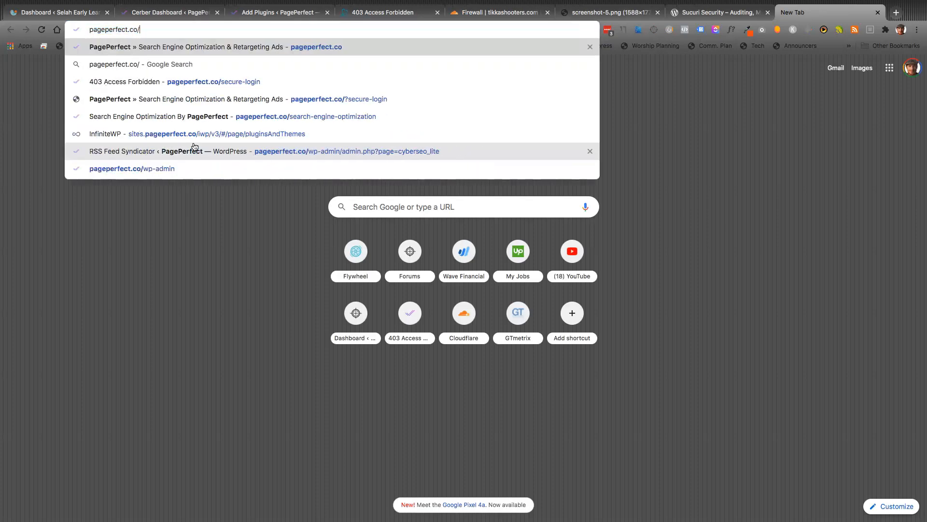
{"action": "type", "text": "wp-admin"}
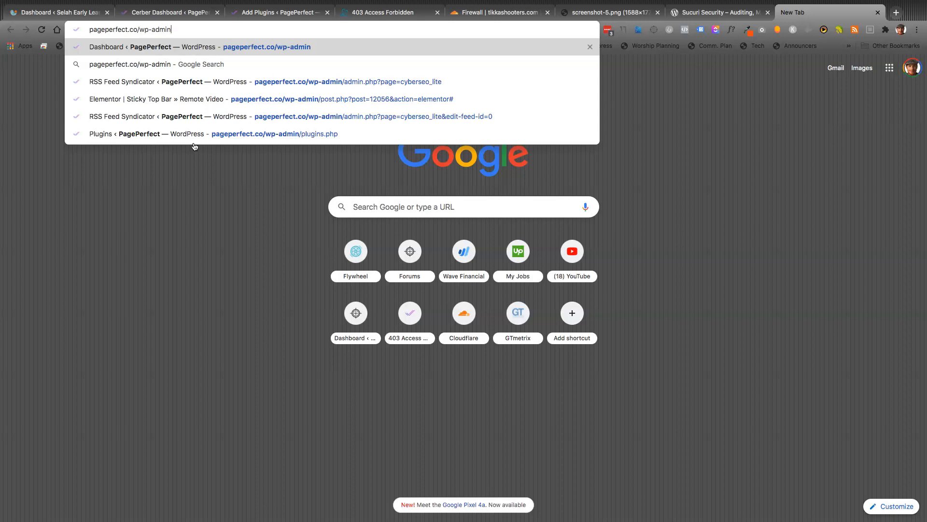
{"action": "key", "text": "alt+shift+Left"}
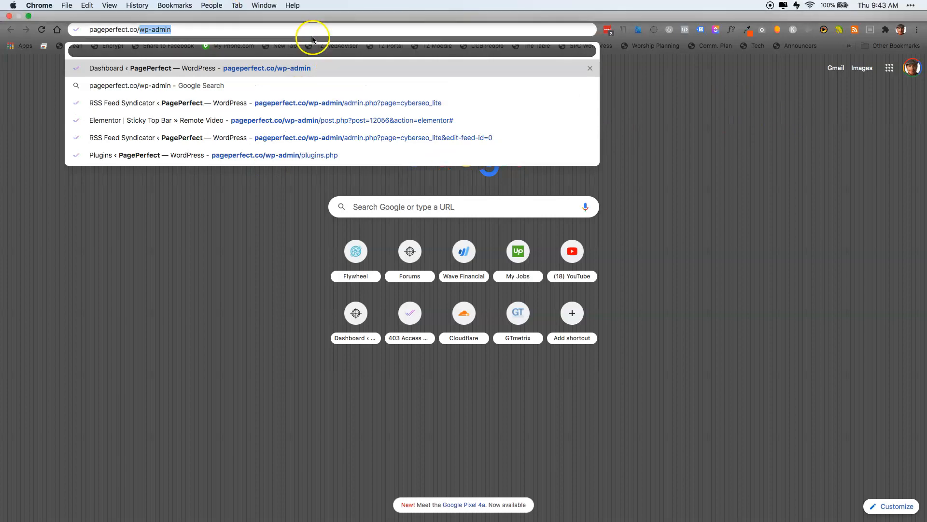
{"action": "left_click", "coordinate": [279, 15]}
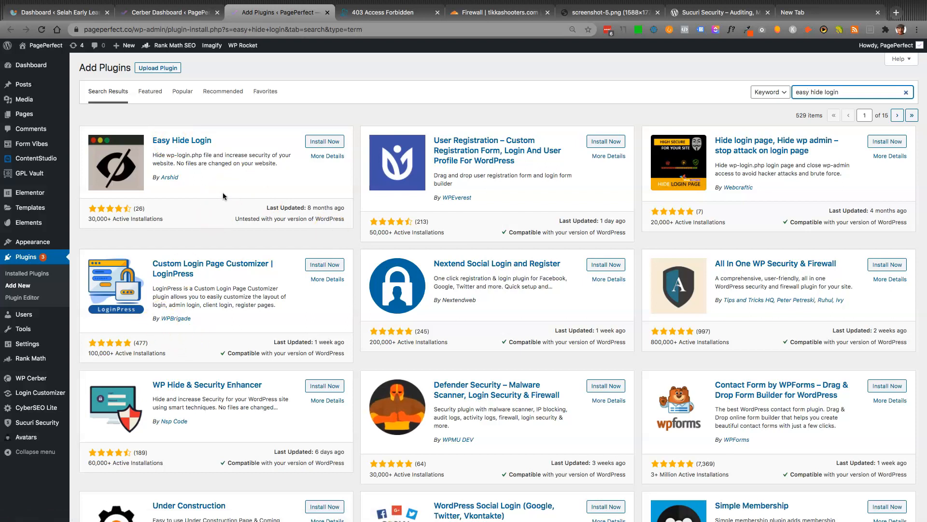
- Examine the Custom login page section of WP Cerber's Main Settings, including the Custom login URL and Disable wp-login.php options
{"action": "key", "text": "ctrl+shift+Tab"}
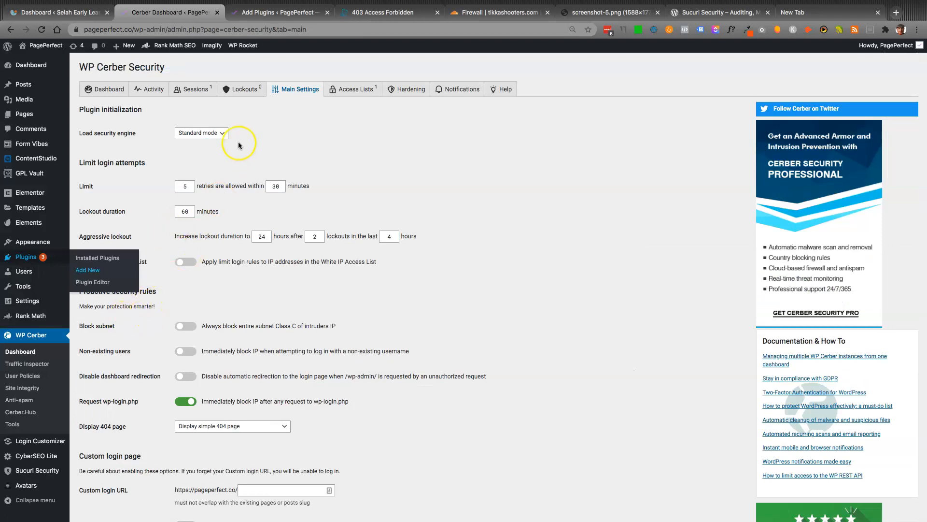
{"action": "scroll", "coordinate": [389, 314], "scroll_direction": "down", "scroll_amount": 3}
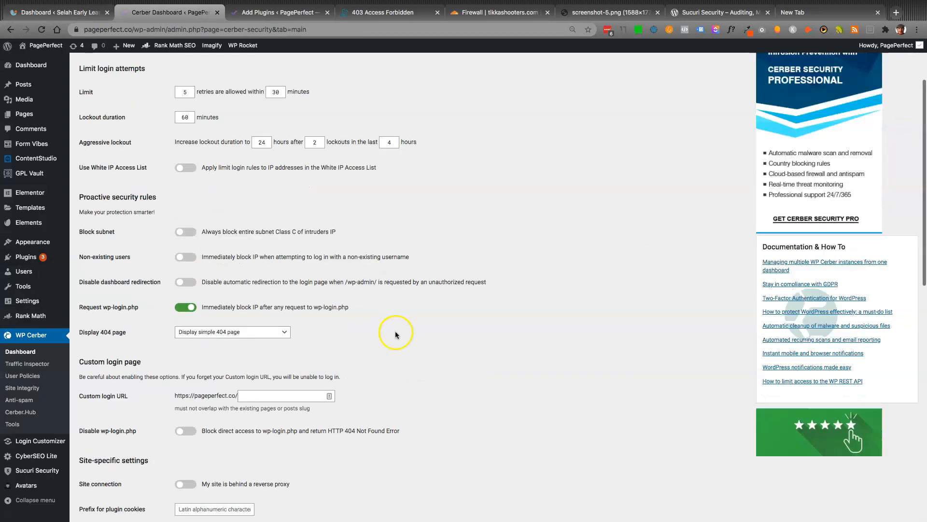
{"action": "scroll", "coordinate": [395, 334], "scroll_direction": "down", "scroll_amount": 3}
{"action": "double_click", "coordinate": [97, 241]}
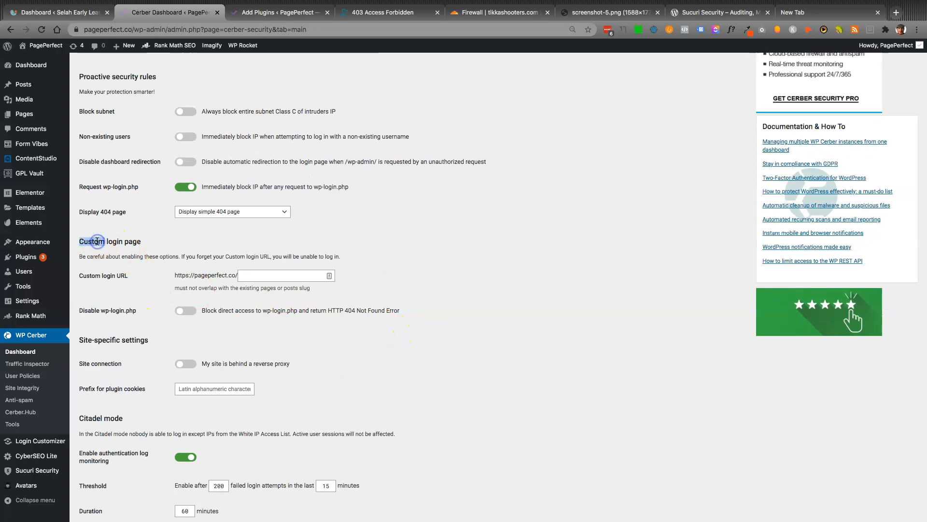
{"action": "left_click", "coordinate": [116, 239]}
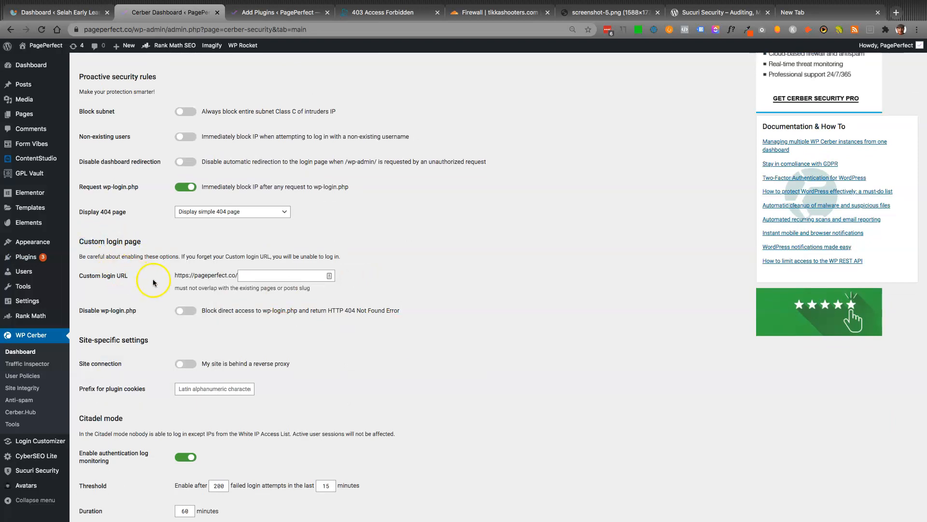
{"action": "left_click", "coordinate": [88, 313]}
{"action": "left_click_drag", "start_coordinate": [89, 313], "coordinate": [137, 312]}
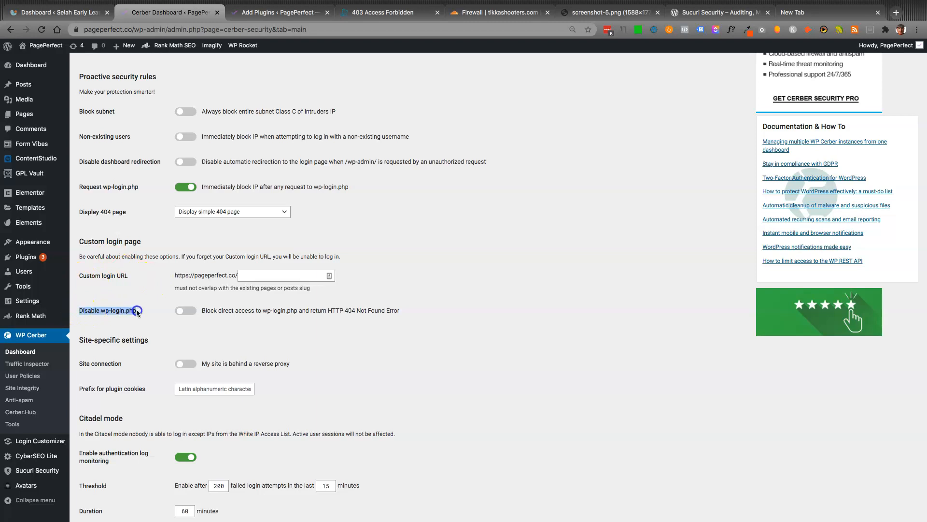
{"action": "left_click_drag", "start_coordinate": [78, 275], "coordinate": [128, 275]}
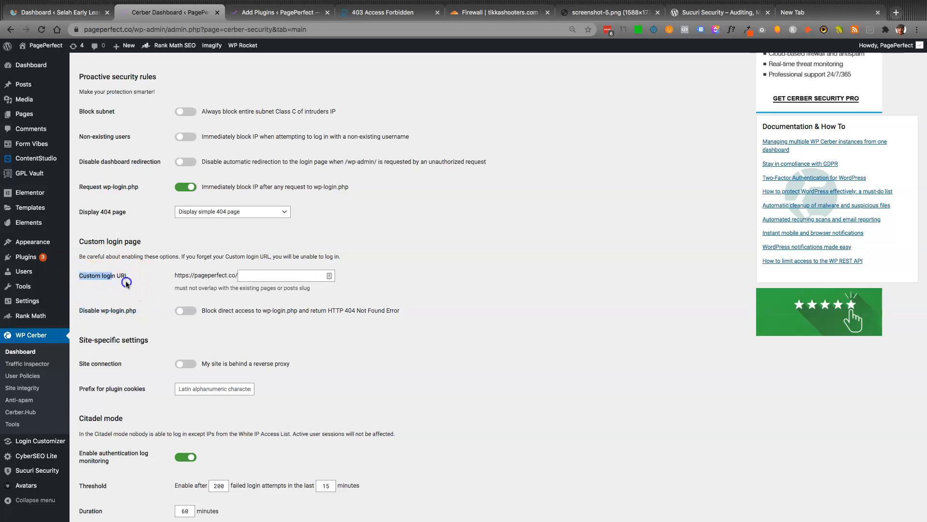
{"action": "left_click", "coordinate": [261, 274]}
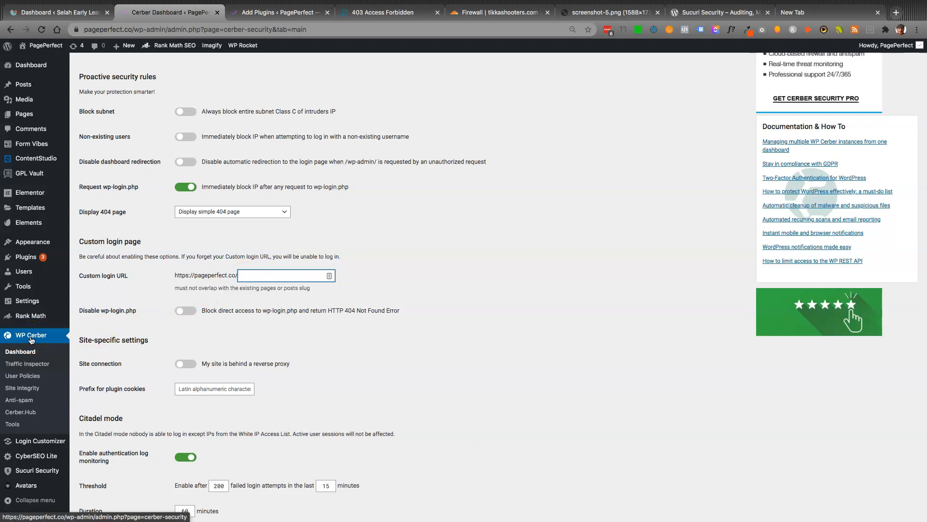
{"action": "left_click", "coordinate": [112, 274]}
{"action": "left_click_drag", "start_coordinate": [112, 274], "coordinate": [133, 278]}
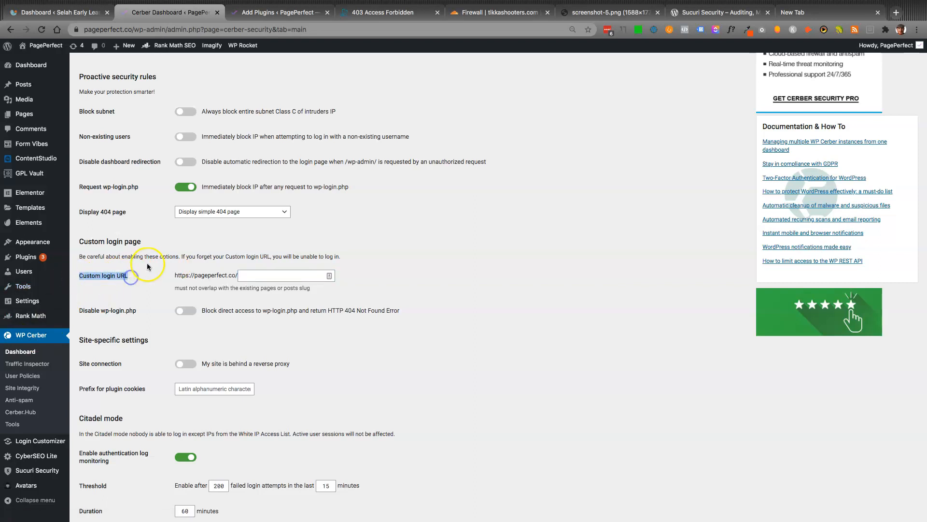
- Set the custom login URL to client-login and turn off immediate IP blocking after any request to wp-login.php
{"action": "left_click", "coordinate": [256, 277]}
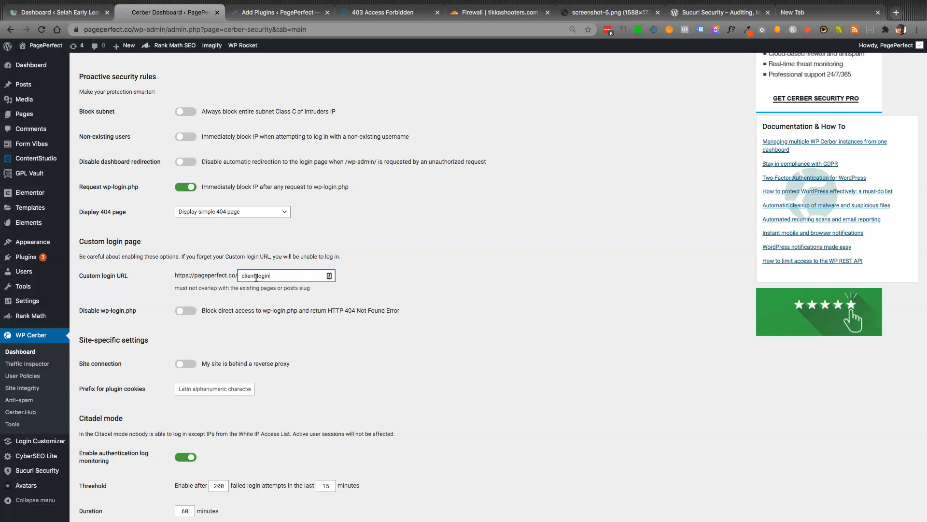
{"action": "left_click", "coordinate": [145, 283]}
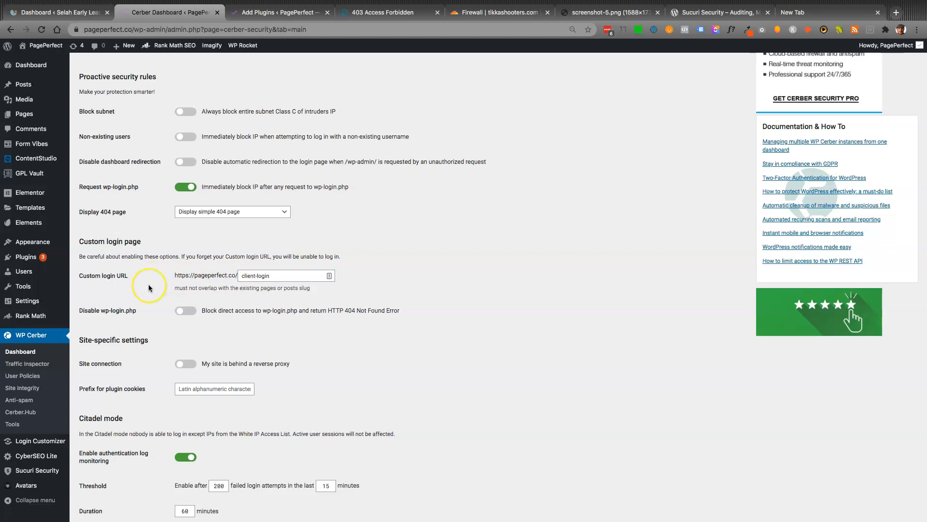
{"action": "scroll", "coordinate": [145, 284], "scroll_direction": "up", "scroll_amount": 3}
{"action": "left_click", "coordinate": [187, 324]}
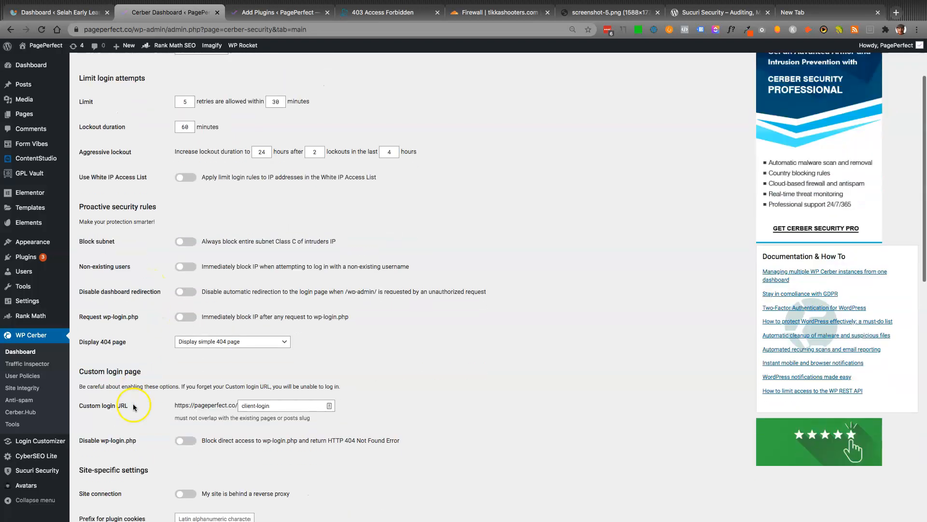
{"action": "left_click", "coordinate": [80, 314]}
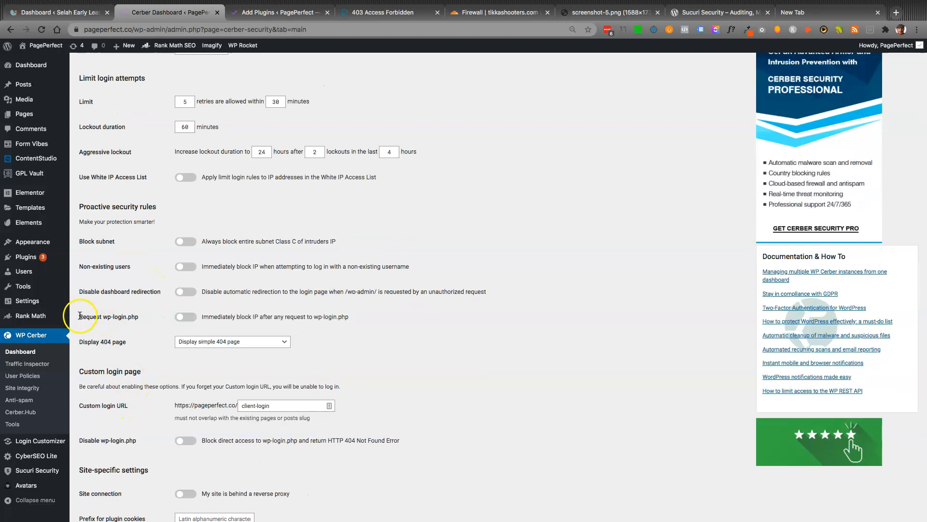
{"action": "left_click_drag", "start_coordinate": [80, 314], "coordinate": [138, 318]}
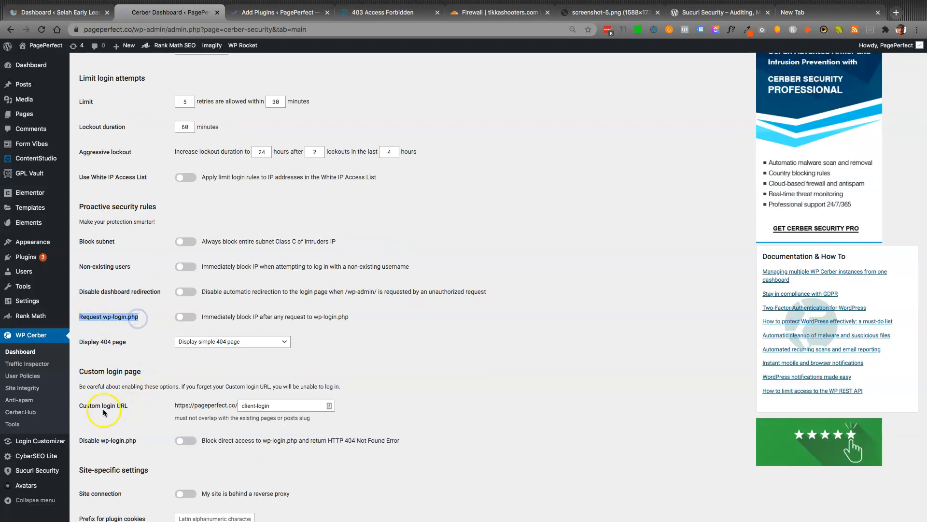
{"action": "left_click_drag", "start_coordinate": [82, 406], "coordinate": [134, 407]}
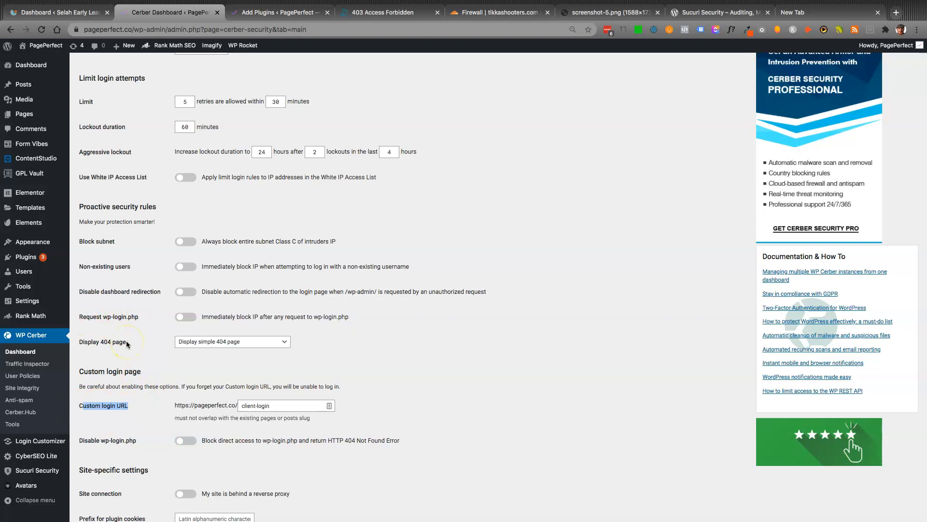
- Enter the address pageperfect.co/wp-login.php in a new browser tab without loading it, and return to WP Cerber's Main Settings
{"action": "key", "text": "super+t"}
{"action": "type", "text": "page"}
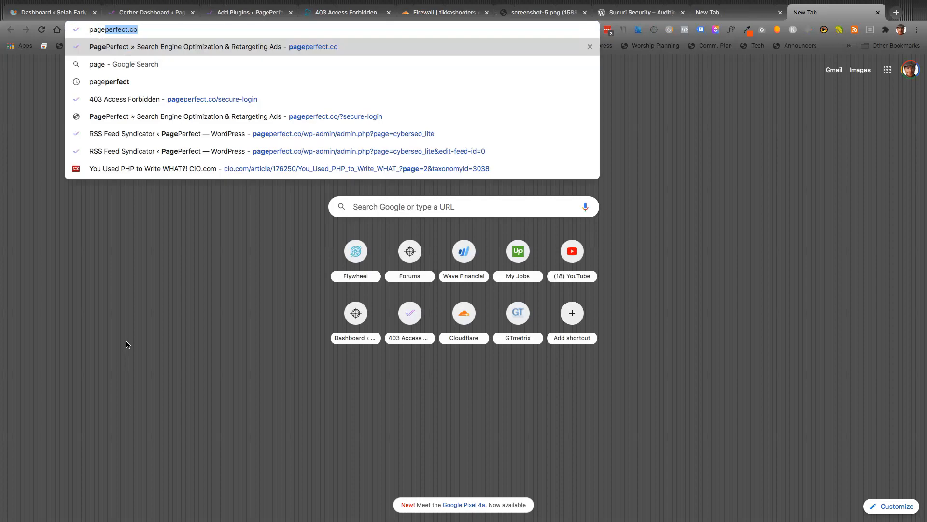
{"action": "type", "text": "perfect.co/wp-"}
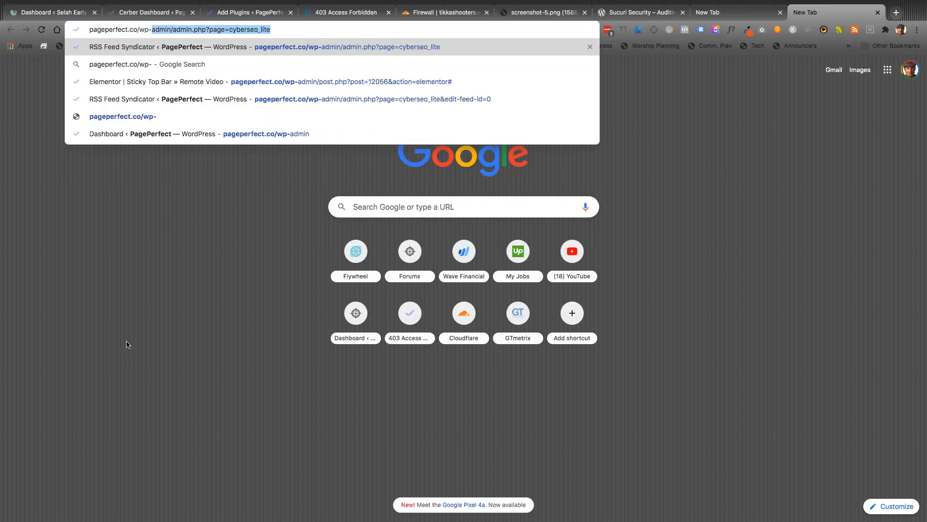
{"action": "type", "text": "login.php"}
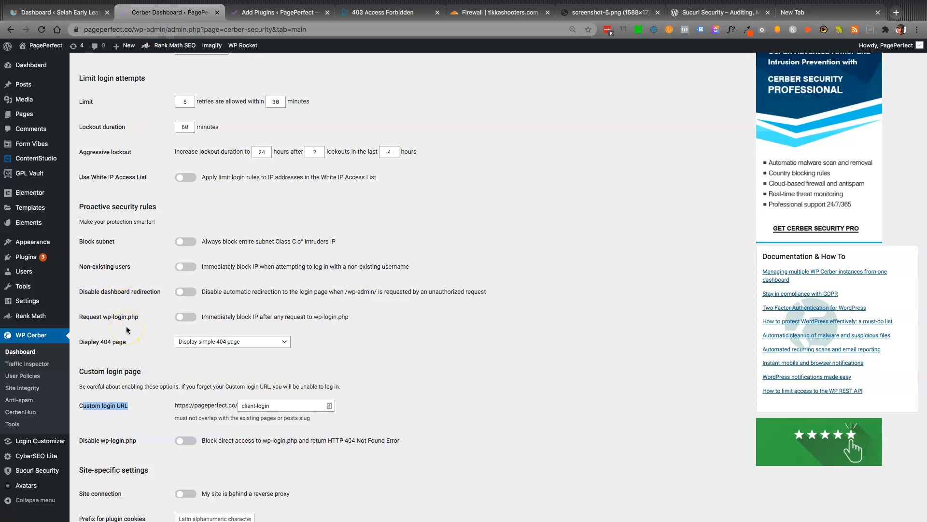
{"action": "left_click", "coordinate": [108, 407]}
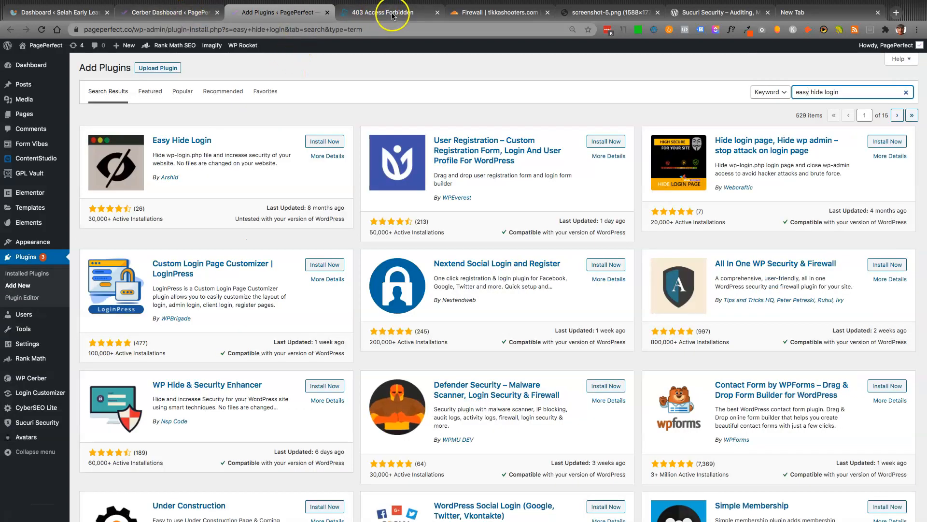
- View the 403 Access Forbidden page of heartsdreams.com and return to the custom login URL value in WP Cerber's Main Settings
{"action": "left_click", "coordinate": [393, 12]}
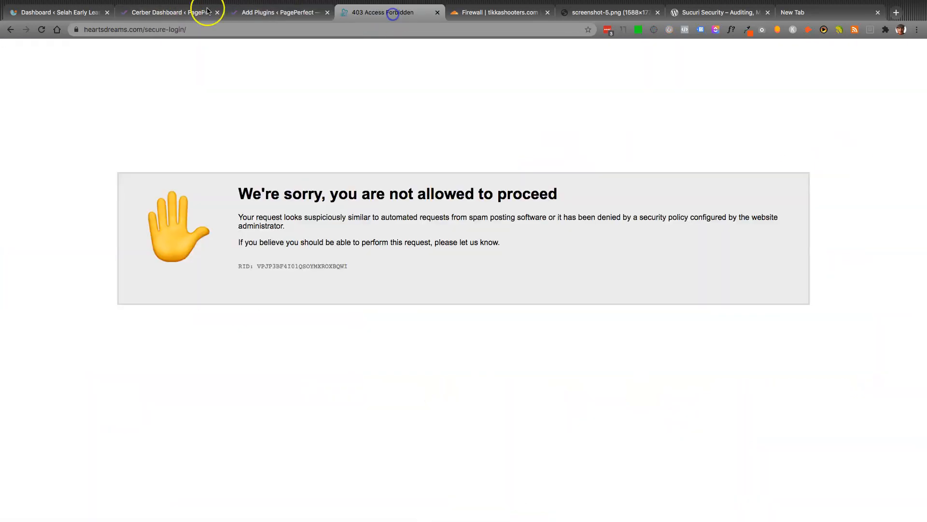
{"action": "left_click", "coordinate": [175, 11]}
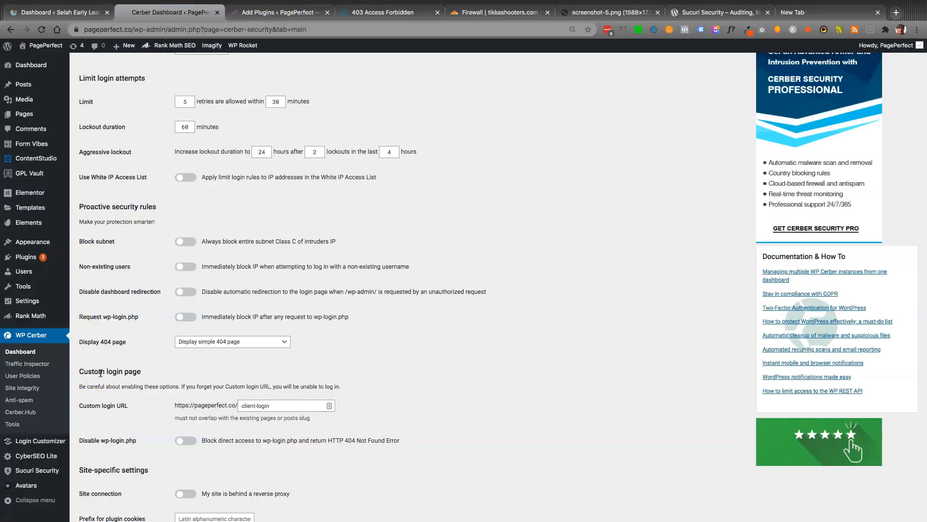
{"action": "triple_click", "coordinate": [276, 406]}
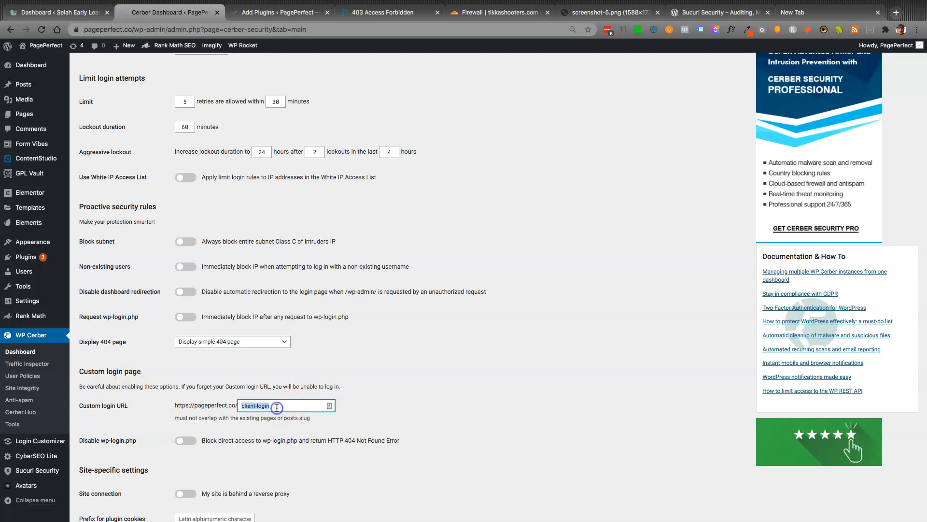
{"action": "left_click", "coordinate": [114, 411]}
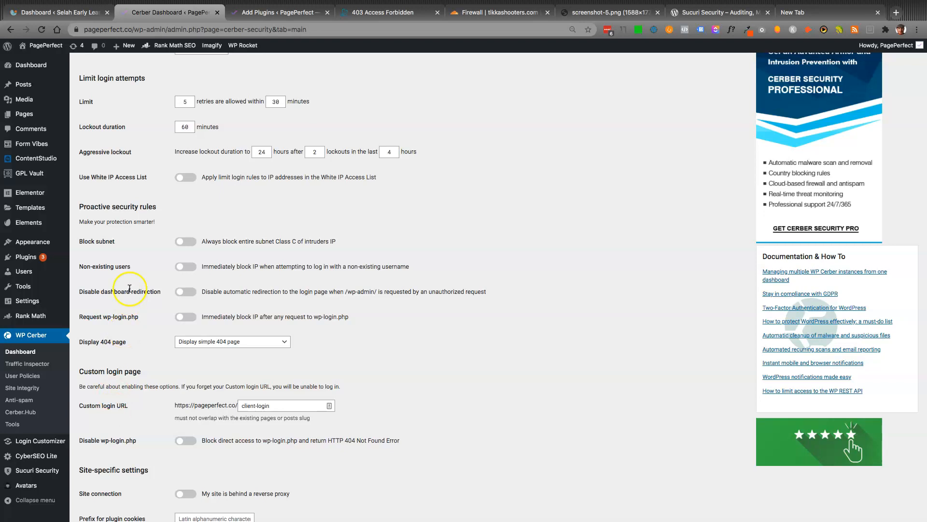
- Examine the available security engine loading modes and the remaining Main Settings, including Citadel mode, Activity and Preferences
{"action": "scroll", "coordinate": [135, 270], "scroll_direction": "up", "scroll_amount": 3}
{"action": "scroll", "coordinate": [137, 263], "scroll_direction": "down", "scroll_amount": 1}
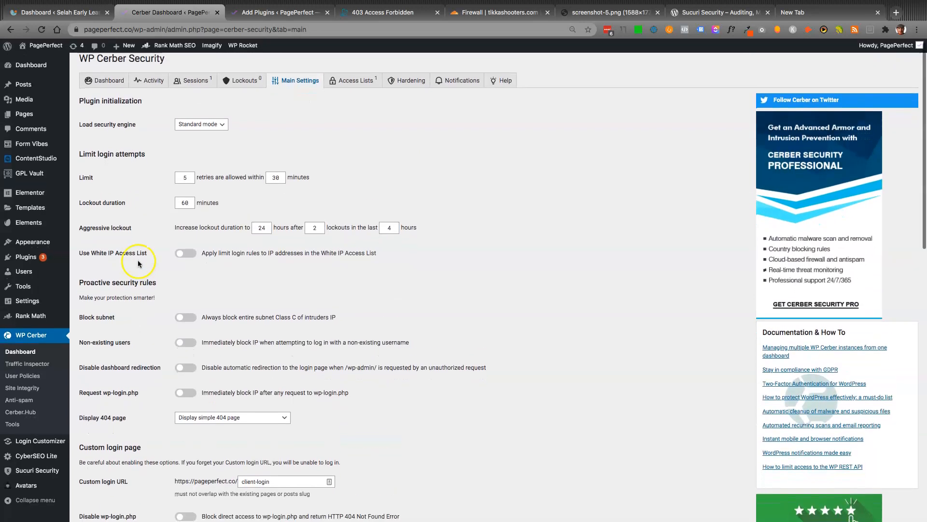
{"action": "left_click", "coordinate": [207, 124]}
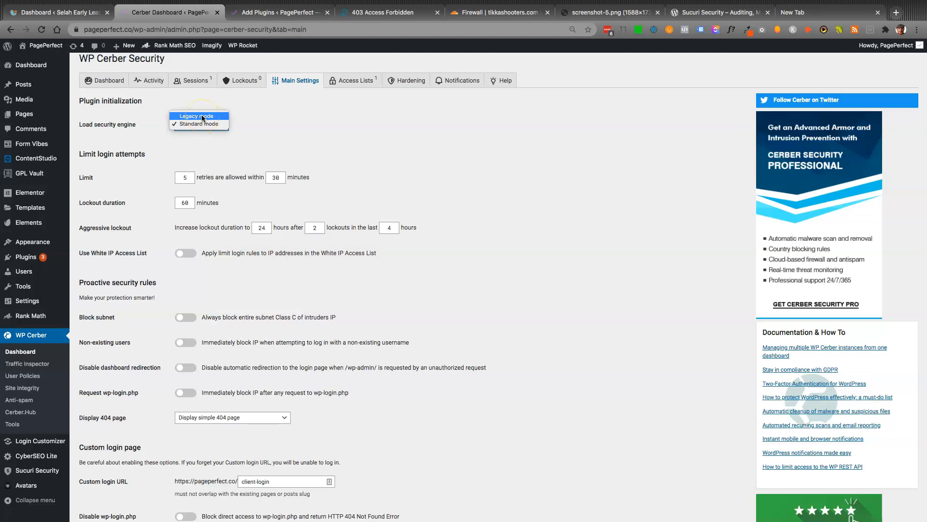
{"action": "left_click", "coordinate": [106, 181]}
{"action": "scroll", "coordinate": [123, 263], "scroll_direction": "down", "scroll_amount": 2}
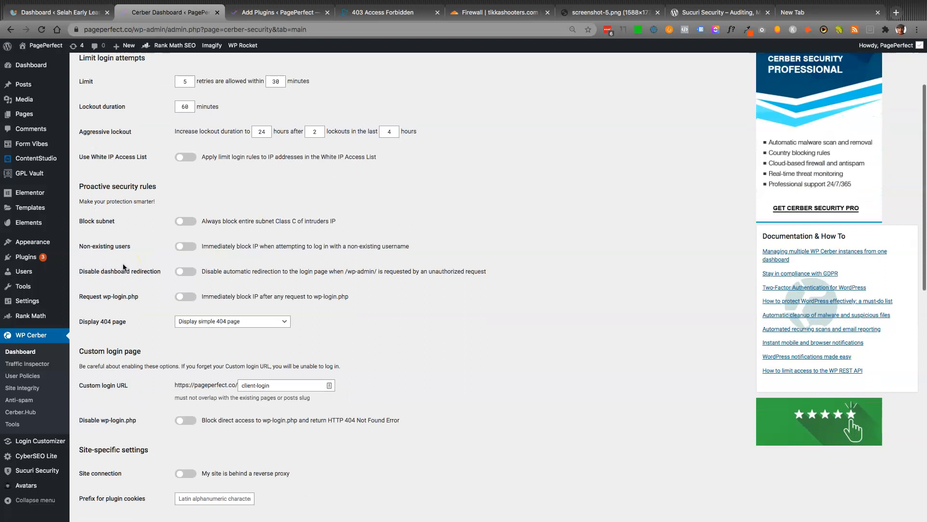
{"action": "scroll", "coordinate": [123, 263], "scroll_direction": "down", "scroll_amount": 9}
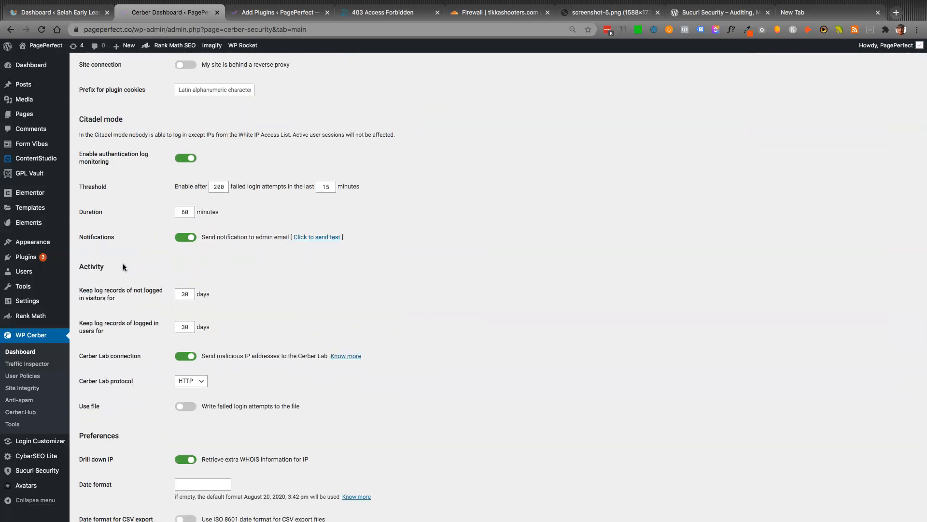
- In WP Cerber's Hardening settings, try to block unauthorized admin script access, block PHP execution in the media folder, and save the changes
{"action": "scroll", "coordinate": [123, 262], "scroll_direction": "down", "scroll_amount": 1}
{"action": "scroll", "coordinate": [123, 263], "scroll_direction": "down", "scroll_amount": 1}
{"action": "scroll", "coordinate": [122, 263], "scroll_direction": "down", "scroll_amount": 1}
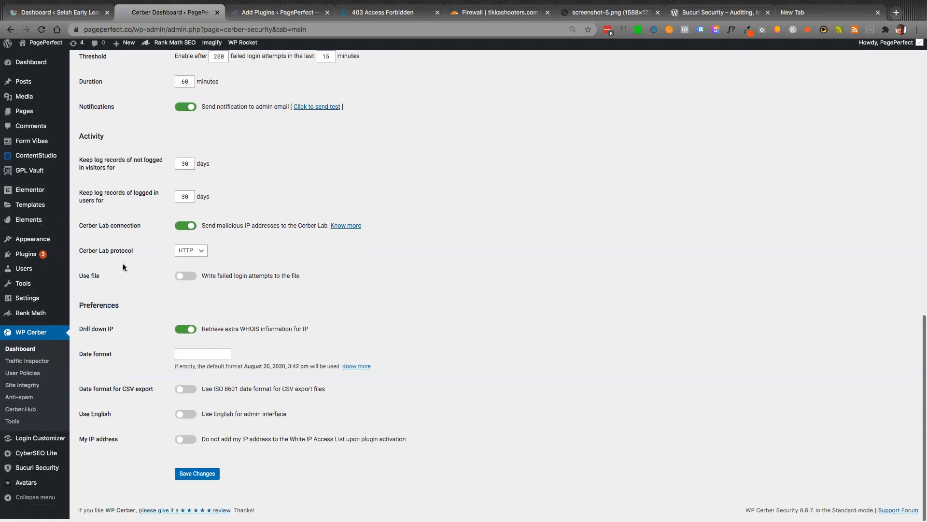
{"action": "scroll", "coordinate": [122, 263], "scroll_direction": "up", "scroll_amount": 14}
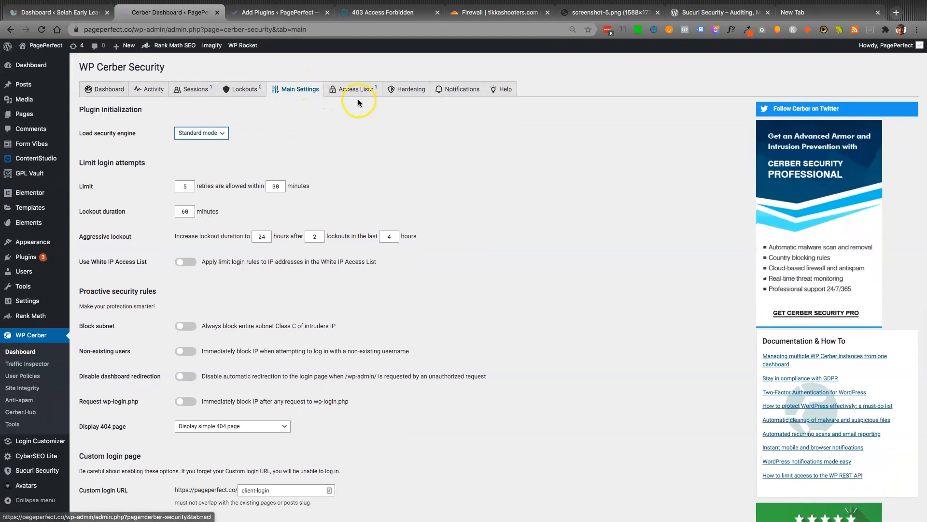
{"action": "left_click", "coordinate": [411, 95]}
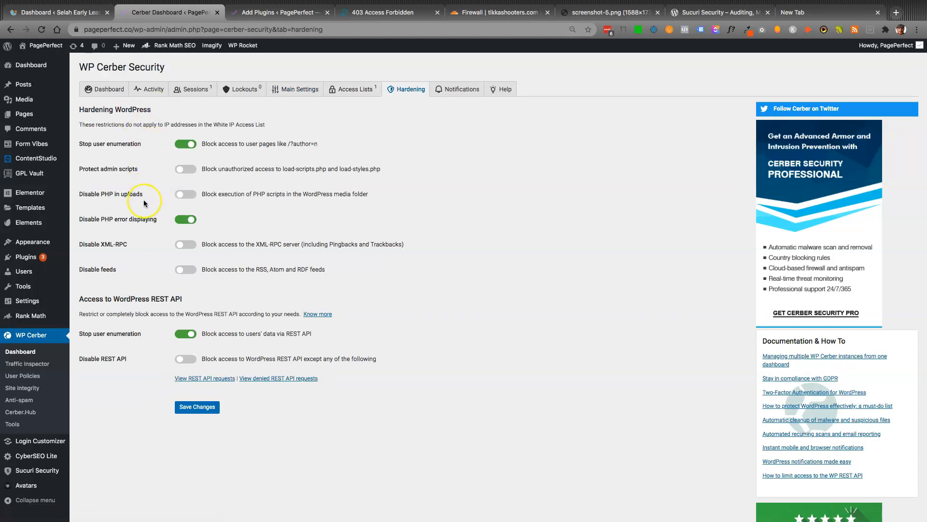
{"action": "scroll", "coordinate": [143, 200], "scroll_direction": "up", "scroll_amount": 1}
{"action": "left_click", "coordinate": [188, 196]}
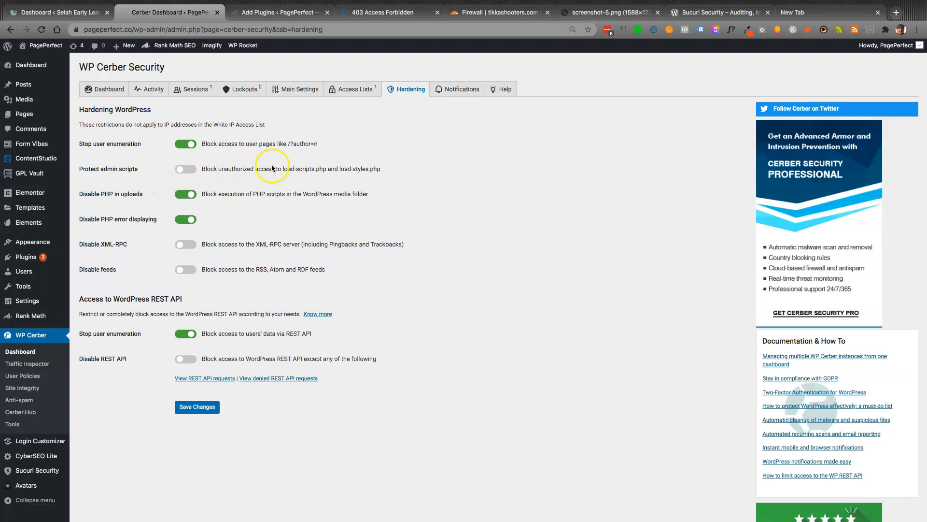
{"action": "left_click", "coordinate": [184, 168]}
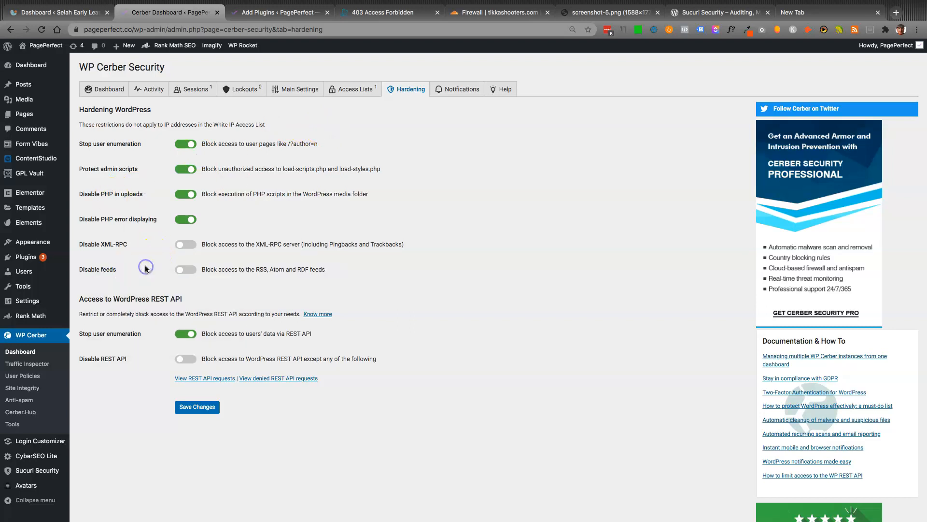
{"action": "scroll", "coordinate": [132, 347], "scroll_direction": "down", "scroll_amount": 1}
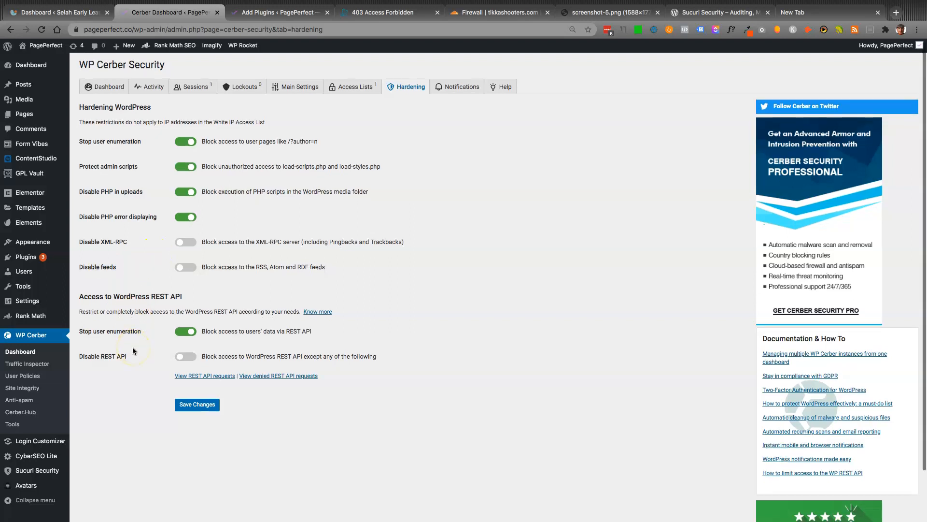
{"action": "left_click", "coordinate": [197, 405]}
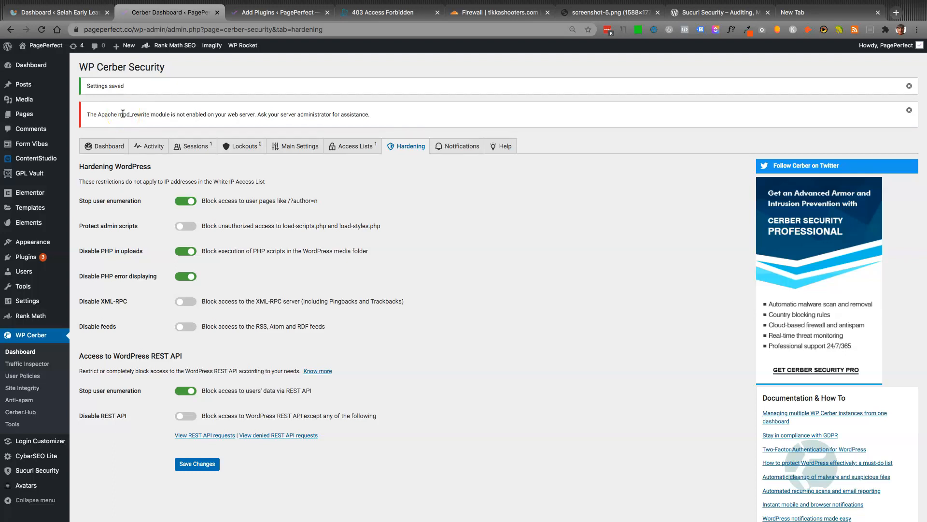
{"action": "triple_click", "coordinate": [123, 113]}
{"action": "left_click", "coordinate": [115, 223]}
{"action": "scroll", "coordinate": [77, 394], "scroll_direction": "down", "scroll_amount": 2}
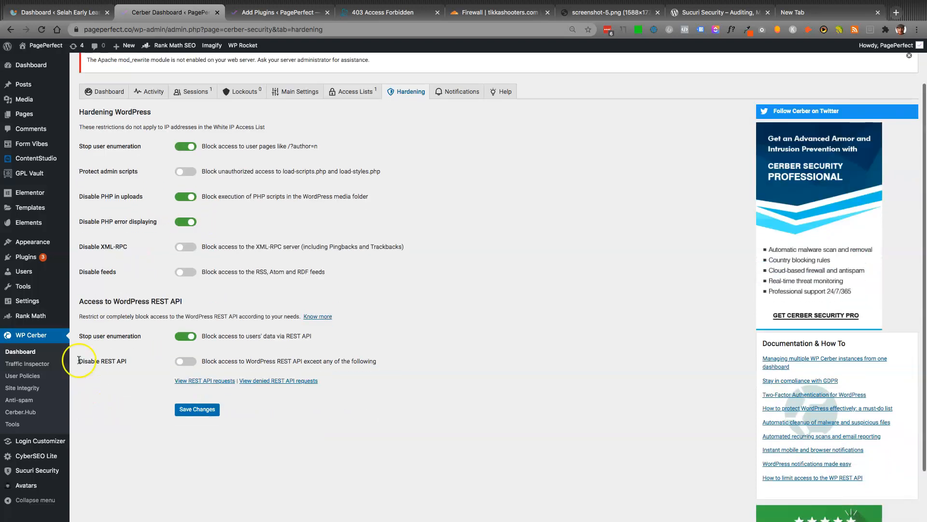
- Review WP Cerber's anti-spam engine settings and open its reCAPTCHA settings
{"action": "left_click", "coordinate": [23, 403]}
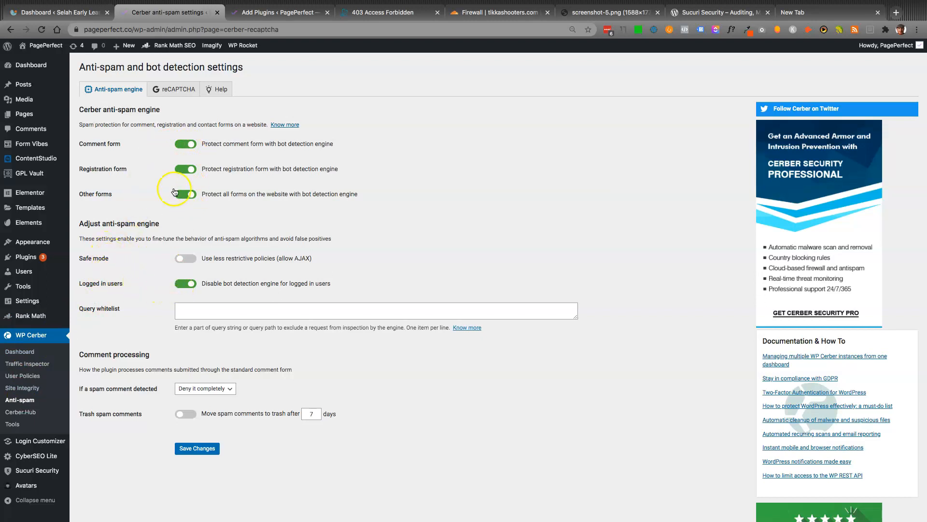
{"action": "scroll", "coordinate": [134, 213], "scroll_direction": "up", "scroll_amount": 1}
{"action": "scroll", "coordinate": [121, 265], "scroll_direction": "up", "scroll_amount": 1}
{"action": "left_click", "coordinate": [164, 92]}
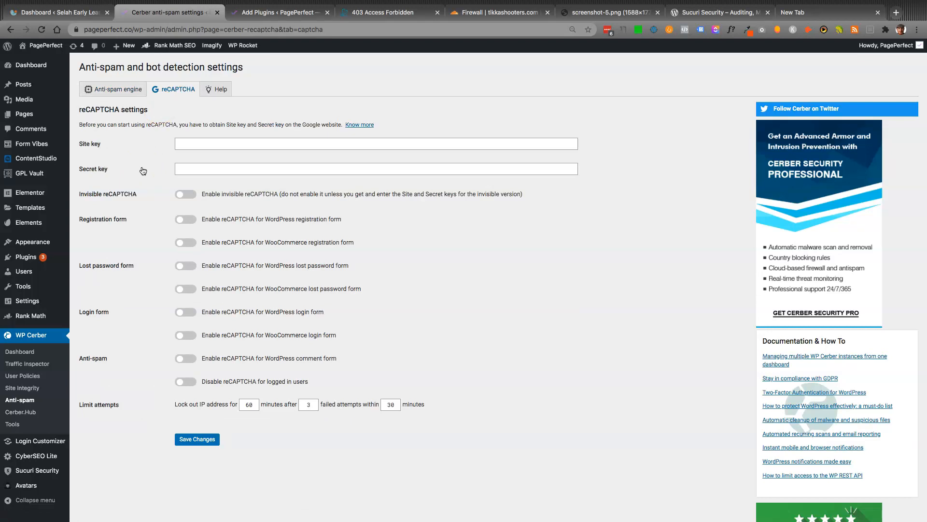
- Open Google's reCAPTCHA site registration form at google.com/u/4/recaptcha/admin/create in a new browser tab
{"action": "key", "text": "ctrl+t"}
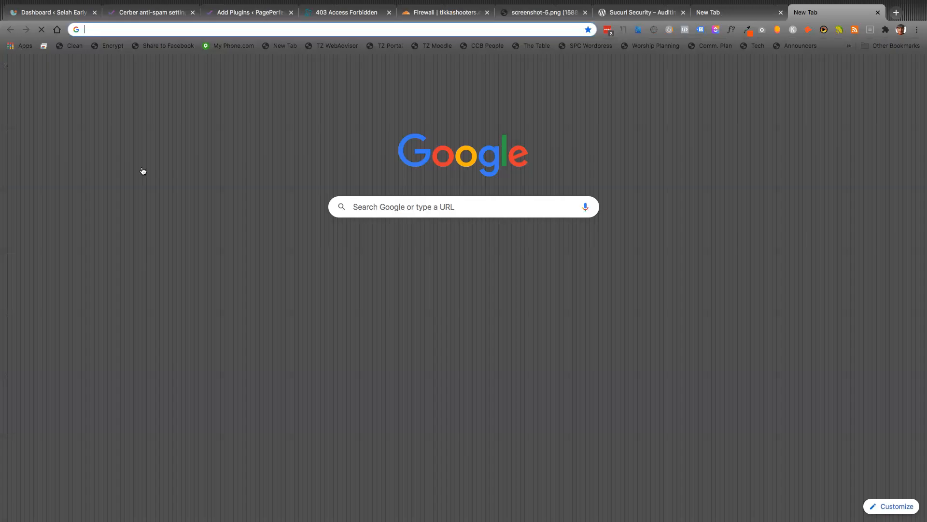
{"action": "type", "text": "reca"}
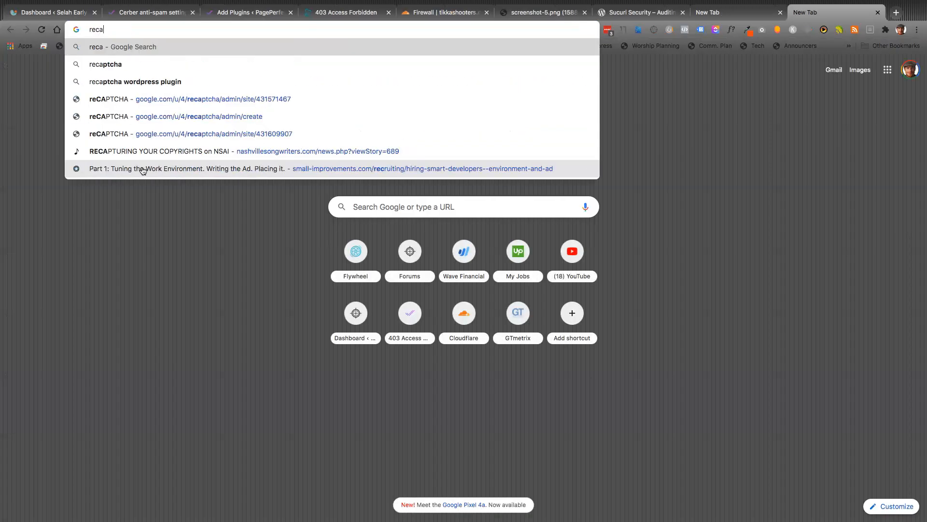
{"action": "type", "text": "ptcha"}
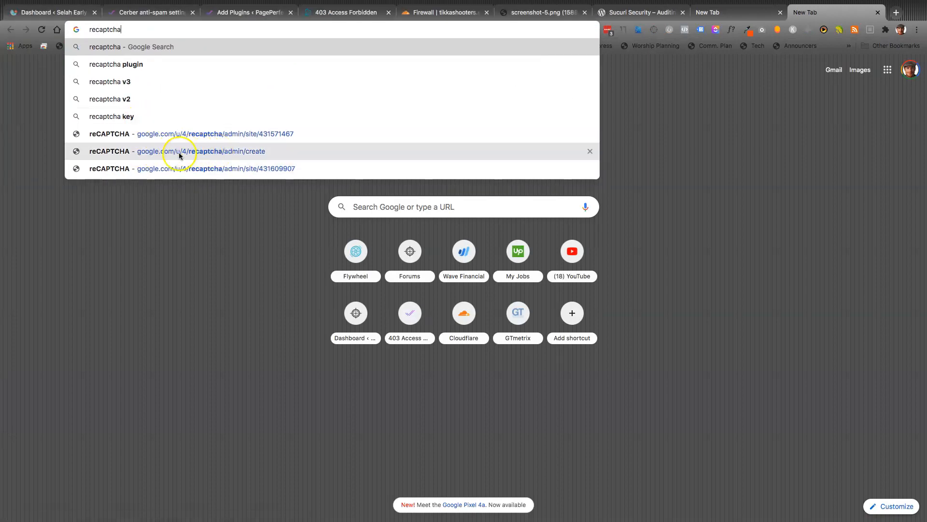
{"action": "left_click", "coordinate": [167, 153]}
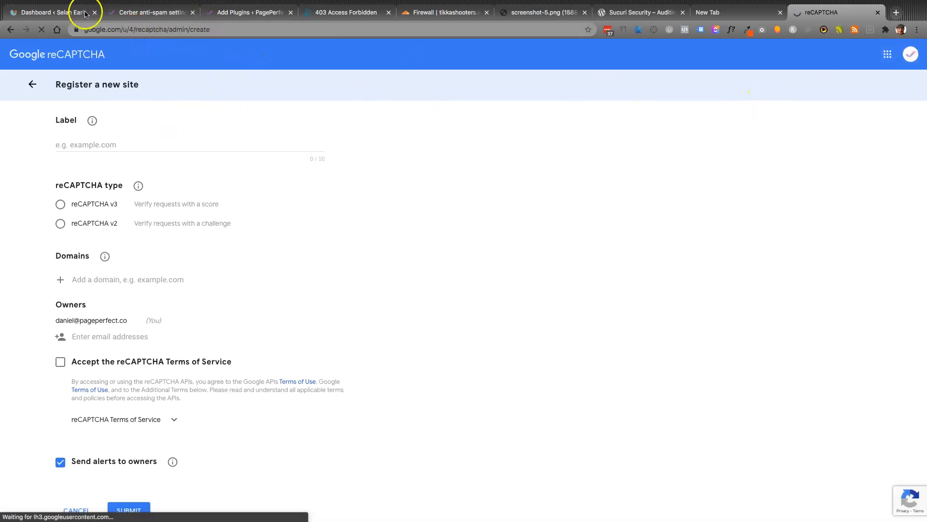
{"action": "left_click", "coordinate": [129, 30]}
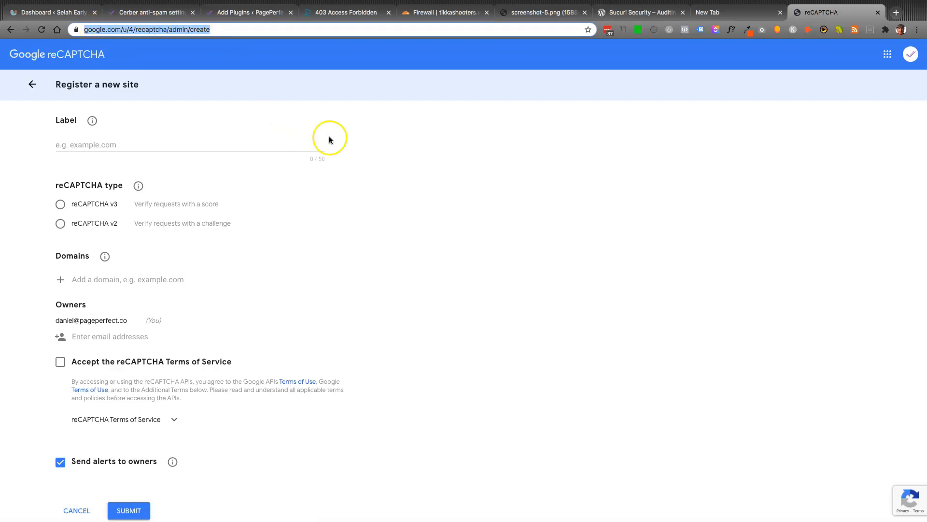
{"action": "left_click", "coordinate": [525, 213]}
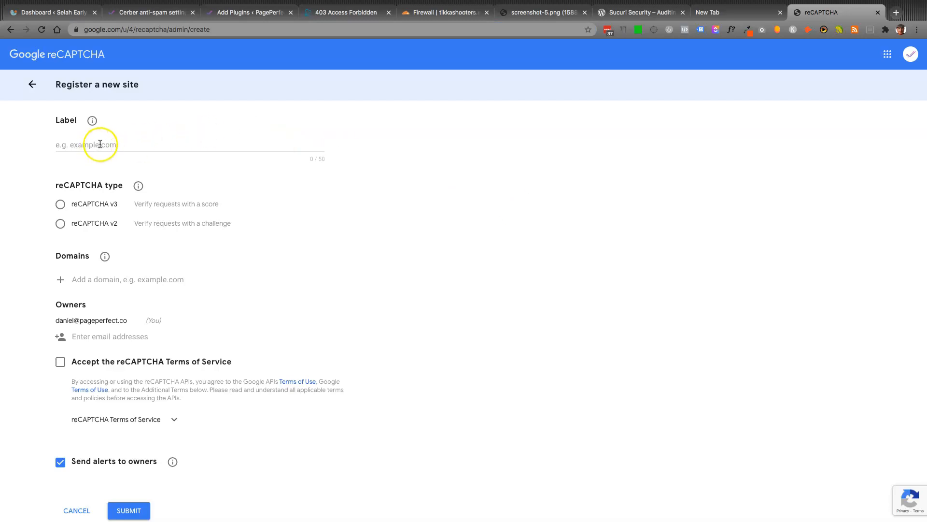
- Set the new reCAPTCHA site's label to pageperfect.co and add pageperfect.co as its domain
{"action": "left_click", "coordinate": [100, 144]}
{"action": "type", "text": "pageperfect.co"}
{"action": "left_click", "coordinate": [85, 146]}
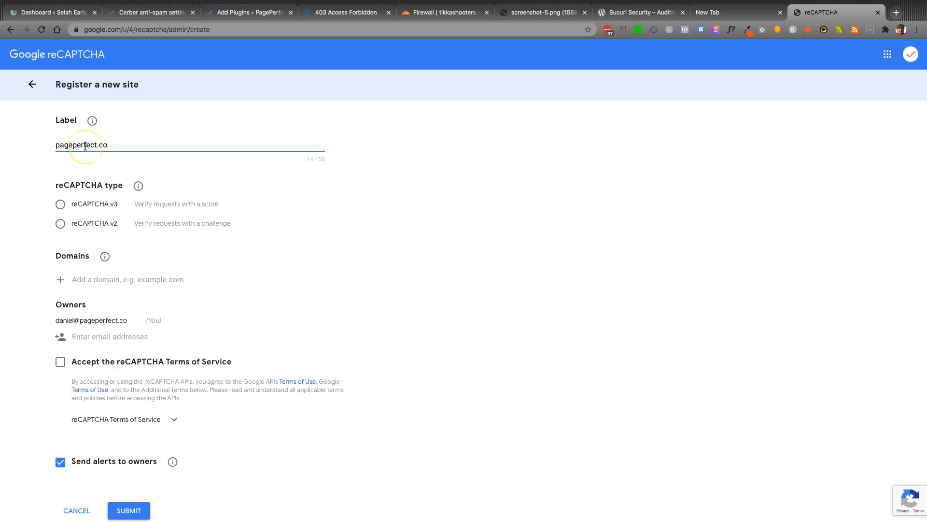
{"action": "double_click", "coordinate": [85, 146]}
{"action": "key", "text": "super+c"}
{"action": "left_click", "coordinate": [88, 279]}
{"action": "key", "text": "super+v"}
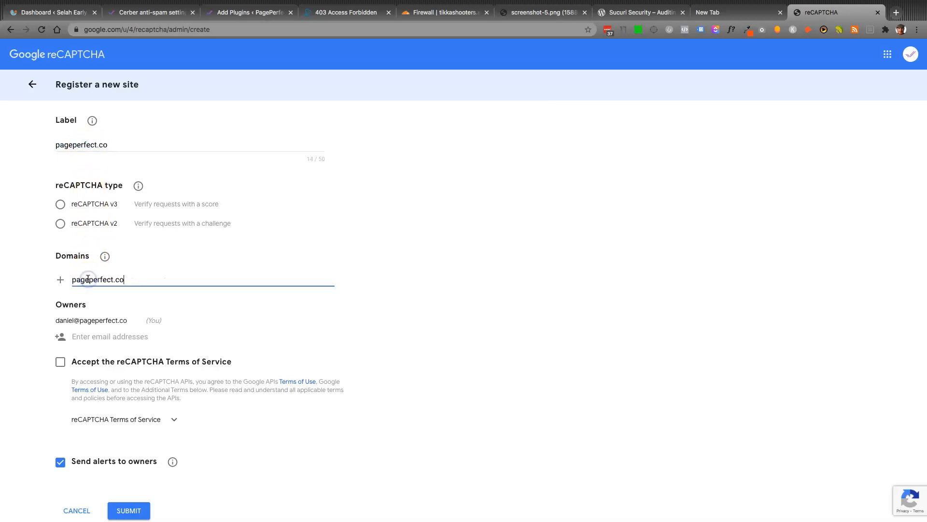
{"action": "key", "text": "Return"}
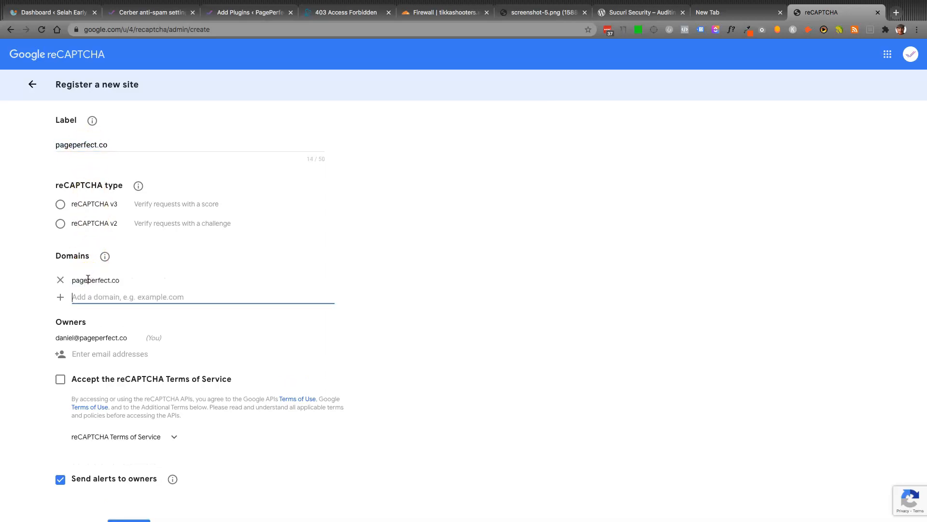
- Choose reCAPTCHA v3, accept the reCAPTCHA Terms of Service, and submit the site registration
{"action": "left_click", "coordinate": [74, 207]}
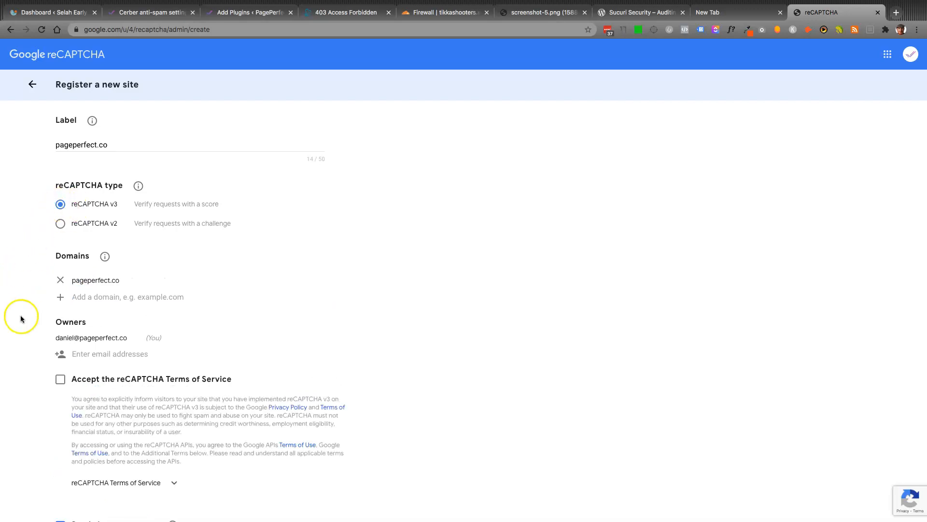
{"action": "left_click", "coordinate": [60, 381]}
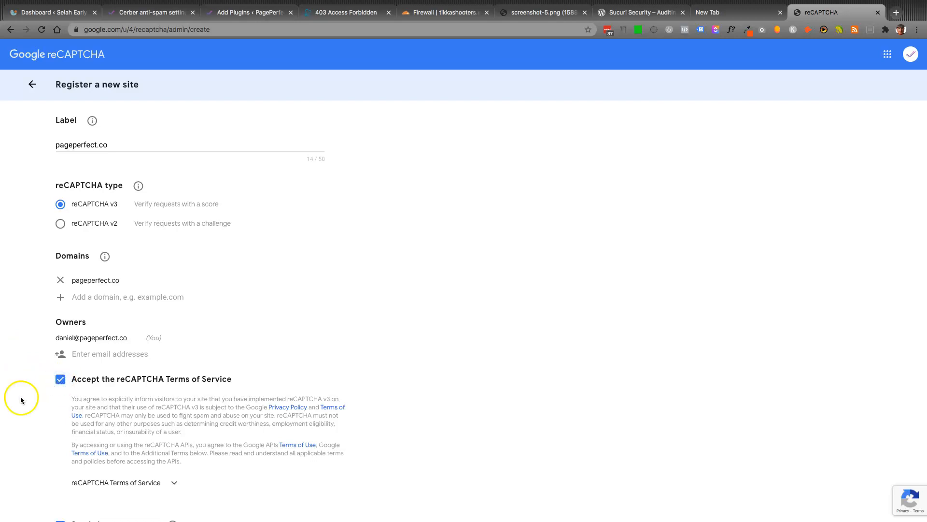
{"action": "scroll", "coordinate": [20, 397], "scroll_direction": "down", "scroll_amount": 3}
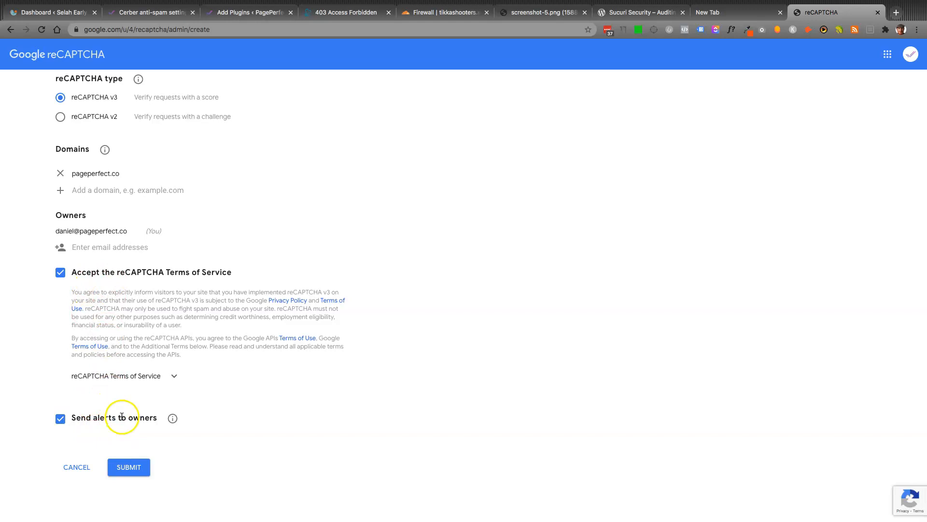
{"action": "left_click", "coordinate": [127, 466]}
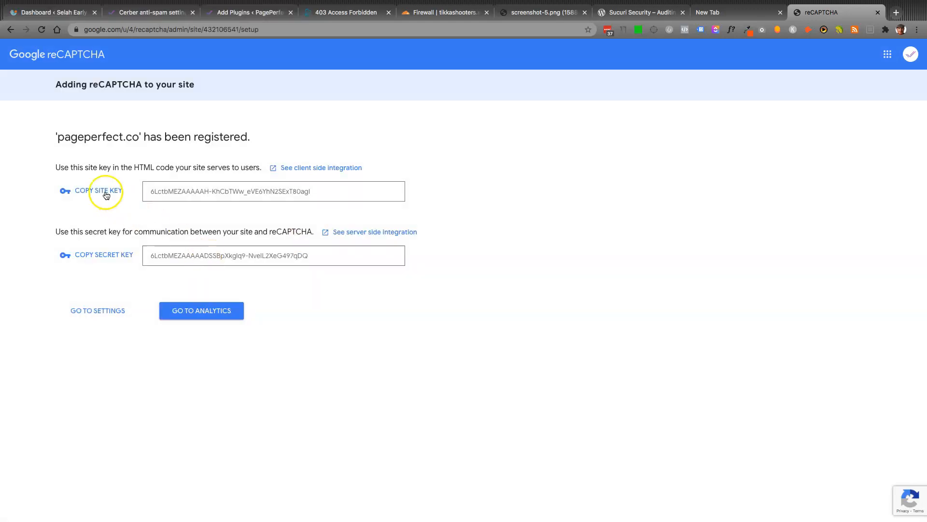
- Copy the reCAPTCHA site key and paste it into the Site key field of WP Cerber's reCAPTCHA settings
{"action": "left_click", "coordinate": [106, 194]}
{"action": "left_click", "coordinate": [244, 13]}
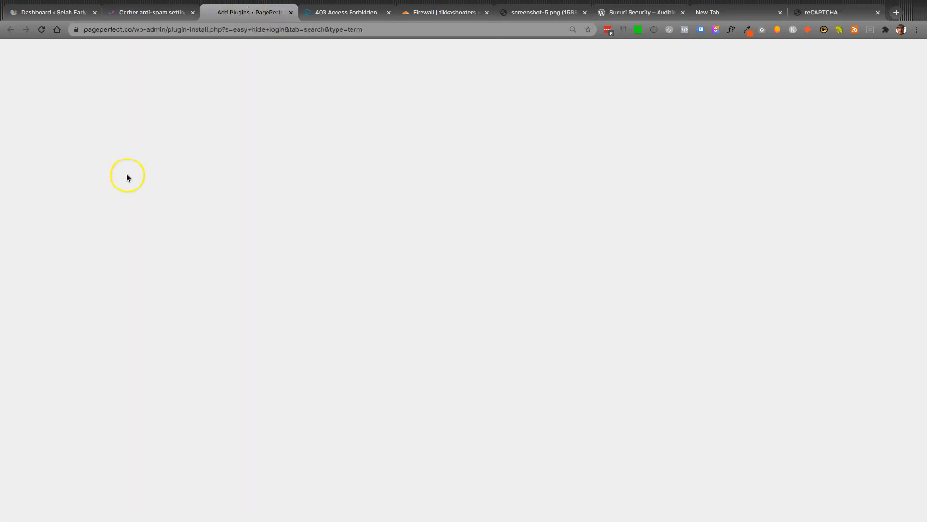
{"action": "key", "text": "ctrl+shift+Tab"}
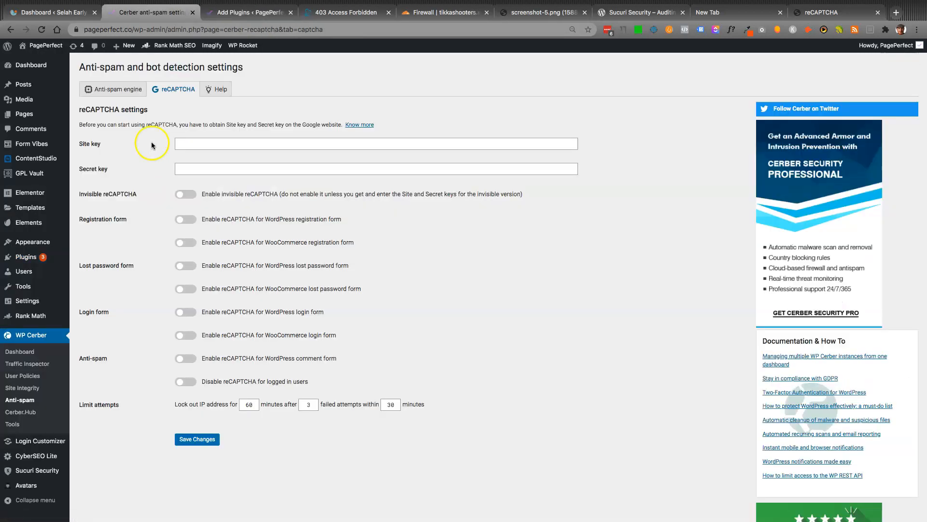
{"action": "left_click", "coordinate": [210, 140]}
{"action": "key", "text": "ctrl+v"}
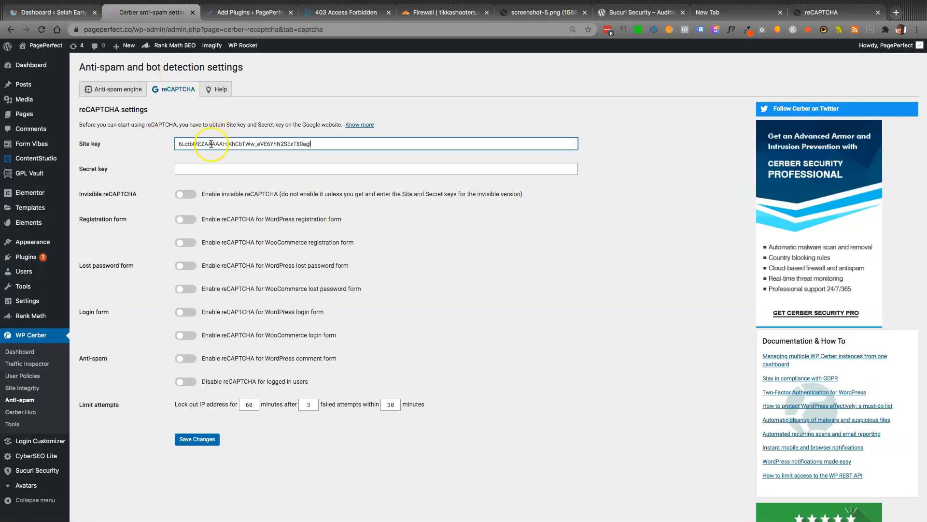
- Copy the reCAPTCHA secret key and paste it into WP Cerber's Secret key field
{"action": "left_click", "coordinate": [828, 12]}
{"action": "left_click", "coordinate": [91, 256]}
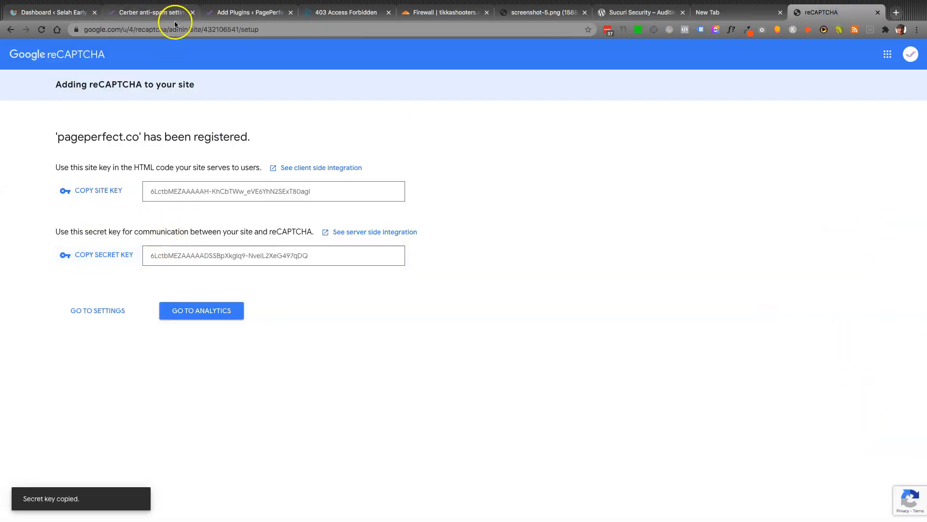
{"action": "left_click", "coordinate": [160, 13]}
{"action": "left_click", "coordinate": [233, 169]}
{"action": "key", "text": "ctrl+v"}
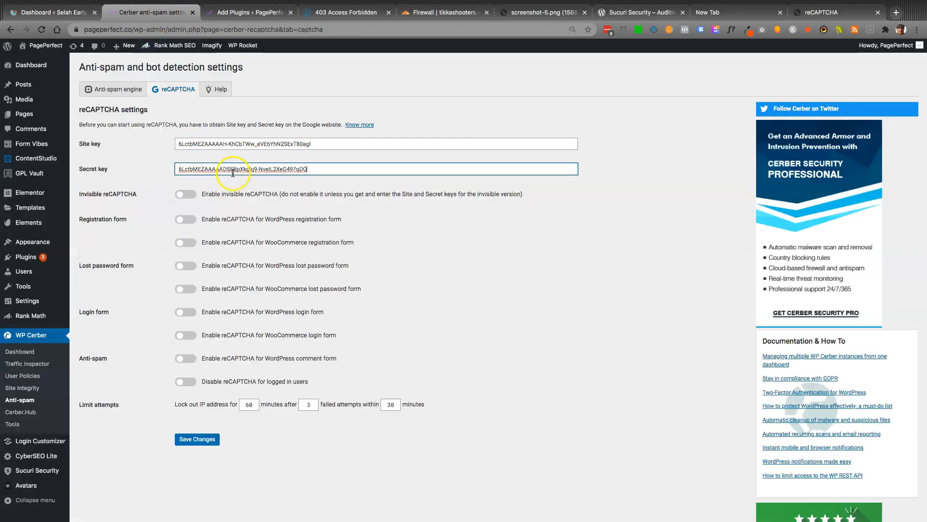
- Enable invisible reCAPTCHA for all WordPress and WooCommerce forms and comments, disable it for logged-in users, and save the settings
{"action": "left_click", "coordinate": [184, 194]}
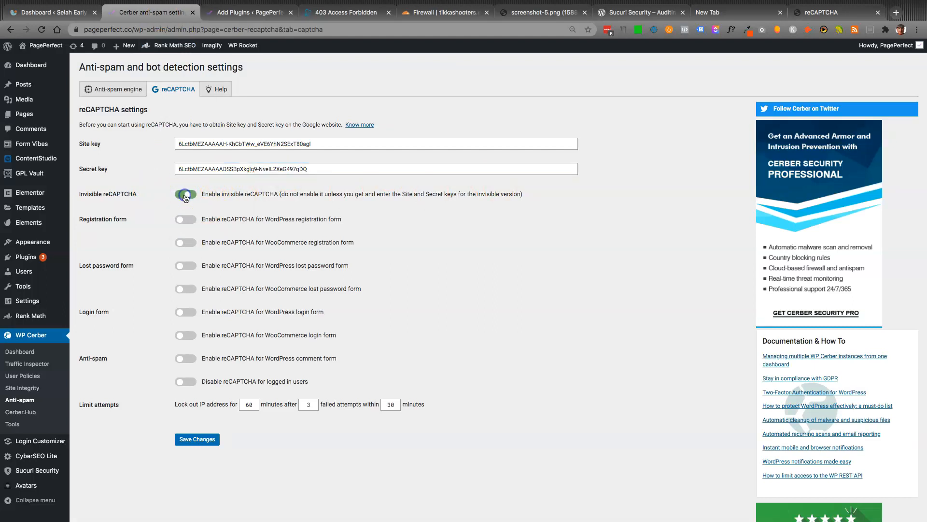
{"action": "left_click", "coordinate": [192, 223]}
{"action": "left_click", "coordinate": [190, 243]}
{"action": "left_click", "coordinate": [189, 266]}
{"action": "left_click", "coordinate": [188, 288]}
{"action": "left_click", "coordinate": [186, 312]}
{"action": "left_click", "coordinate": [186, 335]}
{"action": "left_click", "coordinate": [187, 359]}
{"action": "left_click", "coordinate": [188, 382]}
{"action": "left_click", "coordinate": [197, 439]}
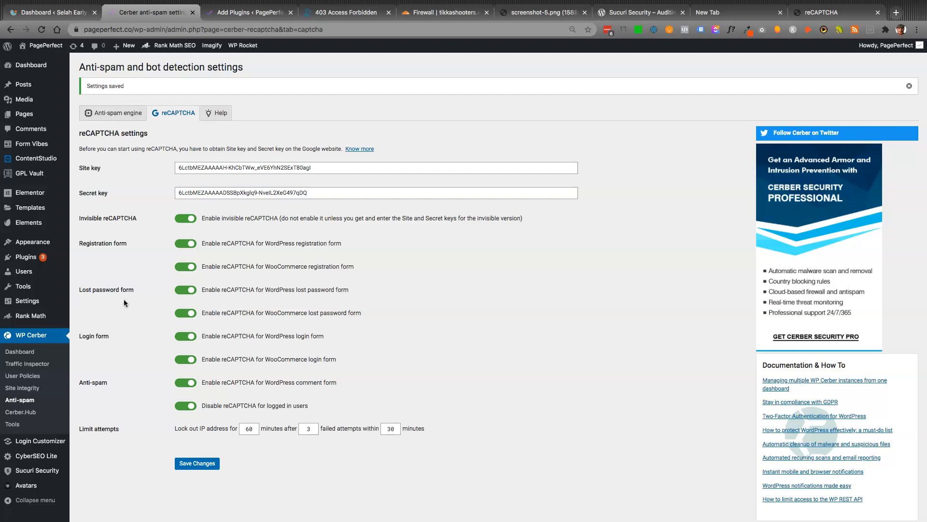
- Open Google reCAPTCHA analytics, examine the request and score charts for tikkashooters.com, and close the page
{"action": "scroll", "coordinate": [723, 99], "scroll_direction": "up", "scroll_amount": 1}
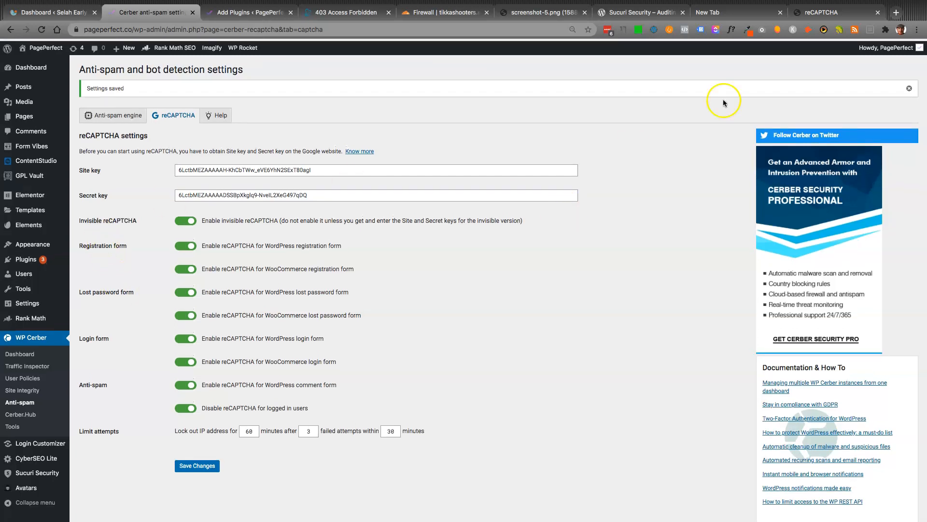
{"action": "left_click", "coordinate": [821, 13]}
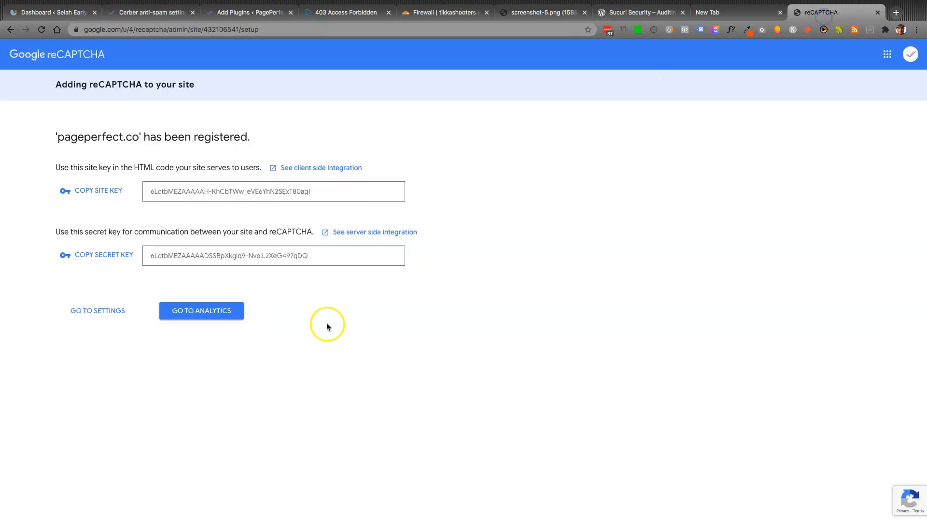
{"action": "left_click", "coordinate": [200, 316]}
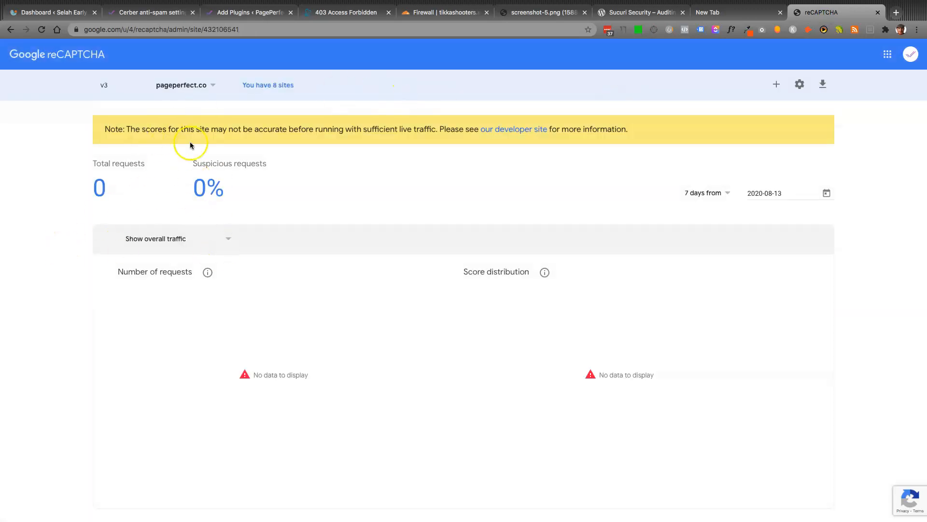
{"action": "left_click", "coordinate": [182, 86]}
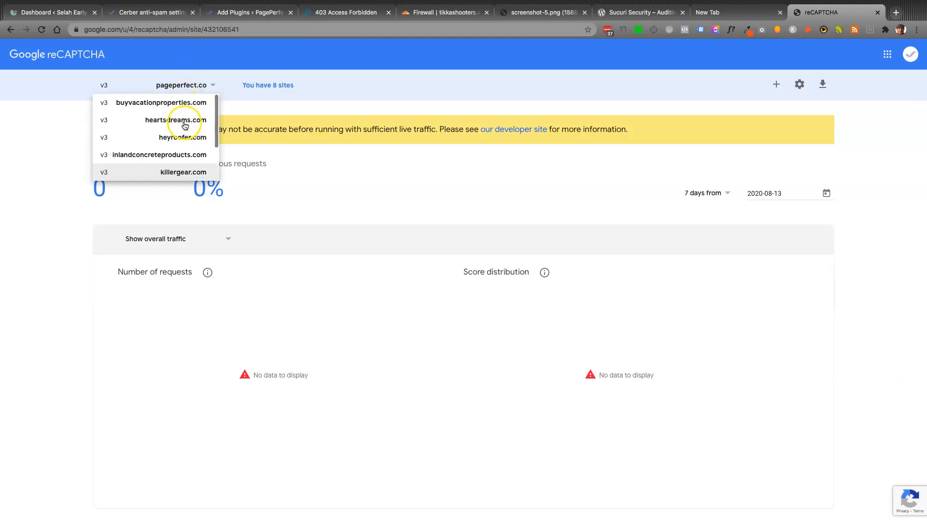
{"action": "scroll", "coordinate": [188, 144], "scroll_direction": "down", "scroll_amount": 3}
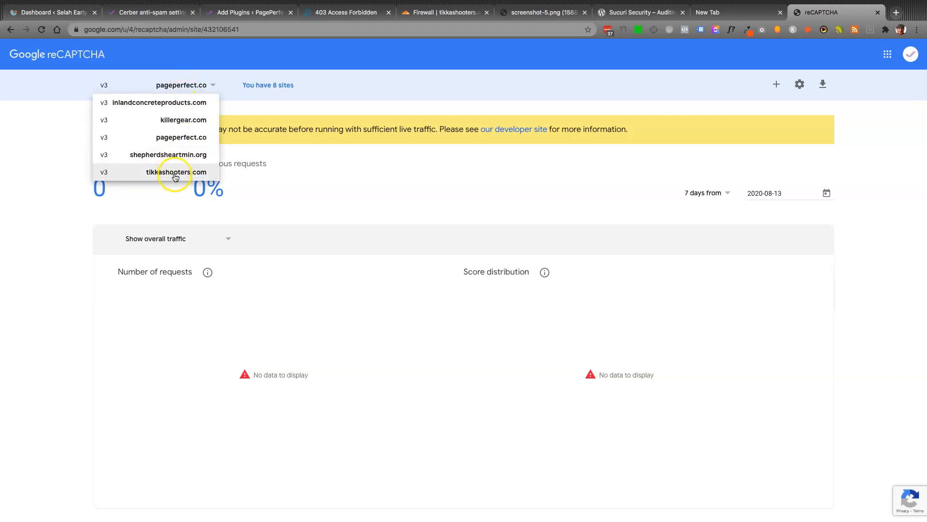
{"action": "left_click", "coordinate": [175, 174]}
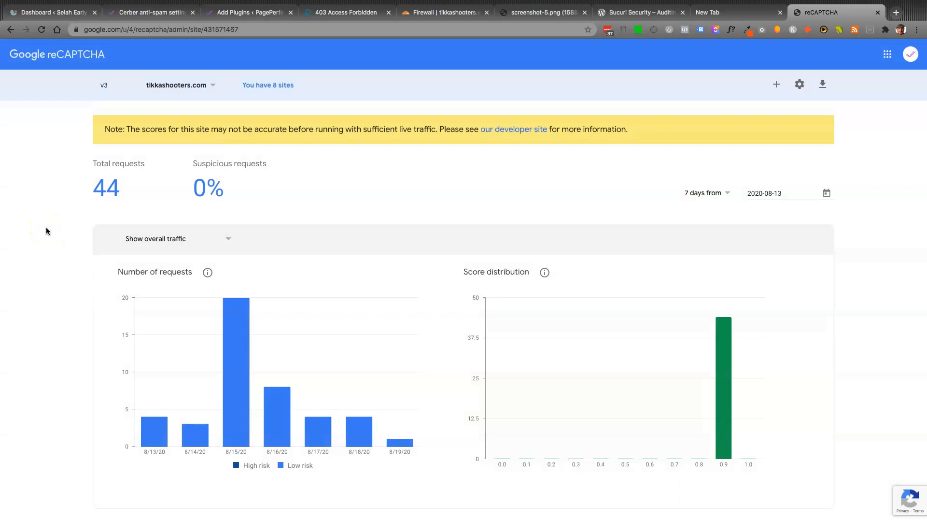
{"action": "left_click", "coordinate": [52, 223]}
{"action": "scroll", "coordinate": [51, 219], "scroll_direction": "down", "scroll_amount": 7}
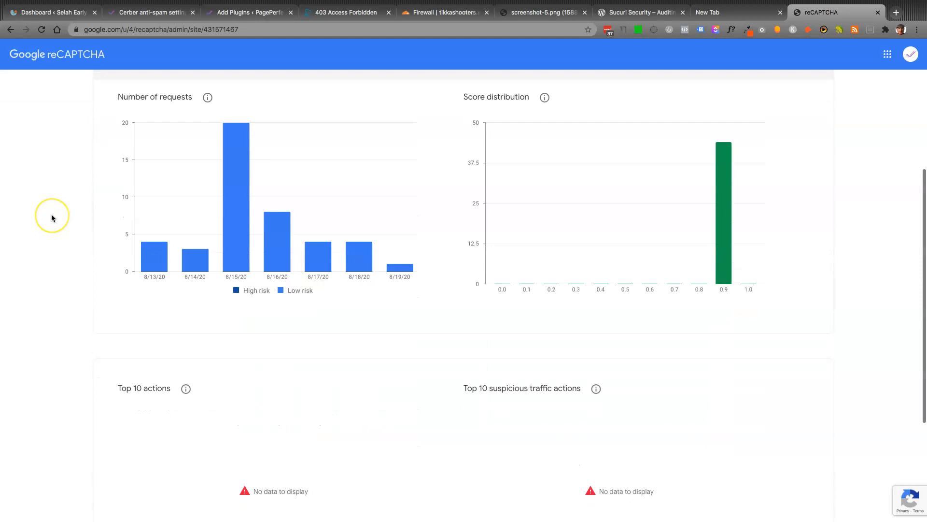
{"action": "scroll", "coordinate": [51, 214], "scroll_direction": "up", "scroll_amount": 7}
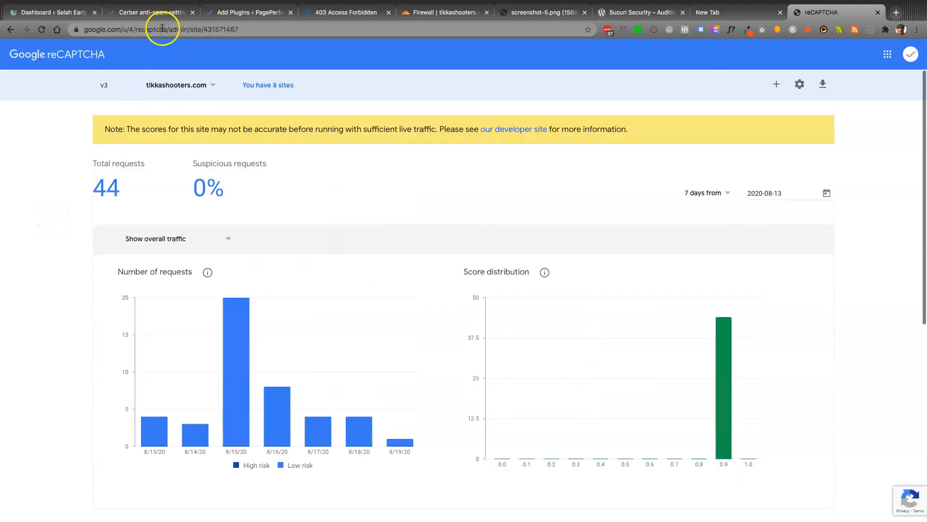
{"action": "key", "text": "super+w"}
- Disable immediate IP blocking after wp-login.php requests in WP Cerber's main settings and save the changes
{"action": "left_click", "coordinate": [155, 14]}
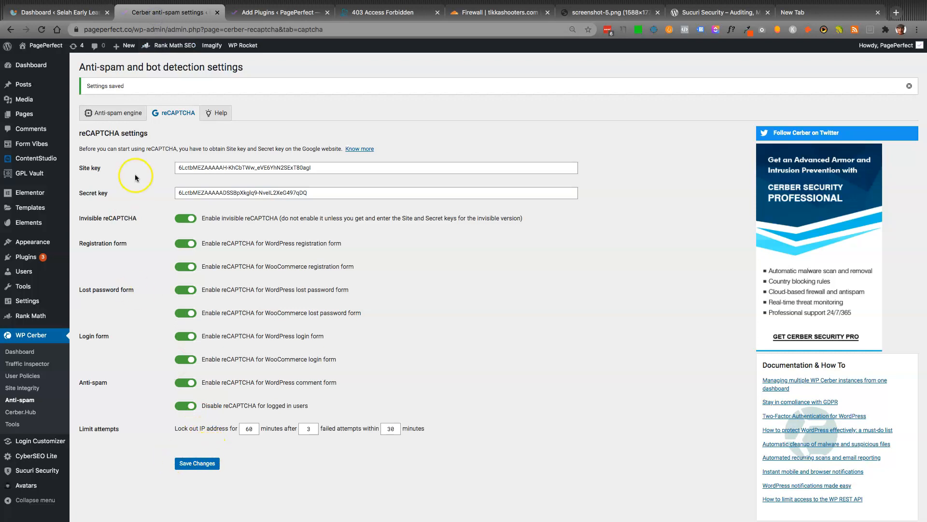
{"action": "left_click", "coordinate": [28, 356]}
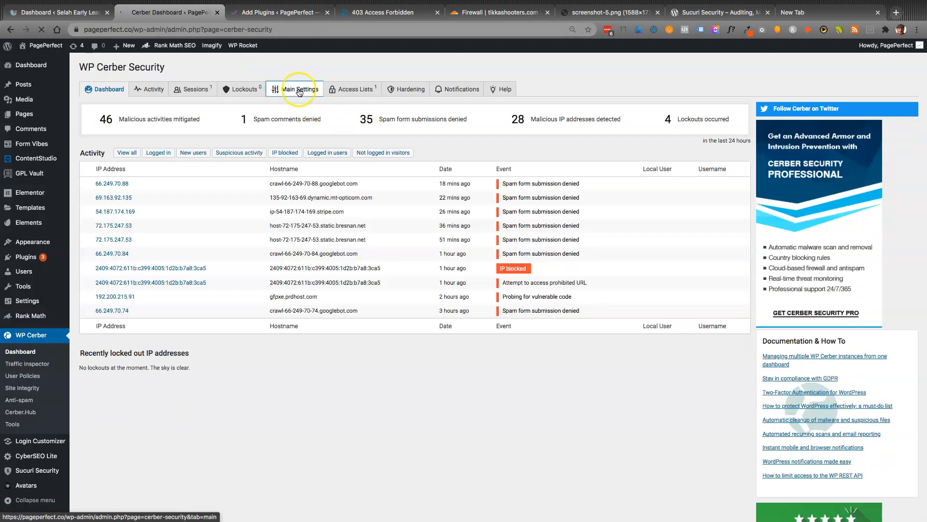
{"action": "left_click", "coordinate": [299, 92]}
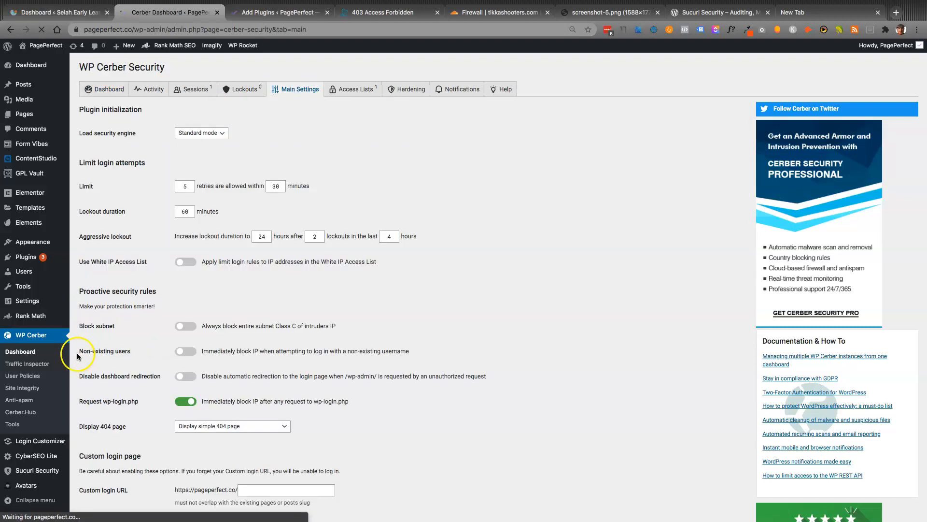
{"action": "left_click", "coordinate": [184, 401]}
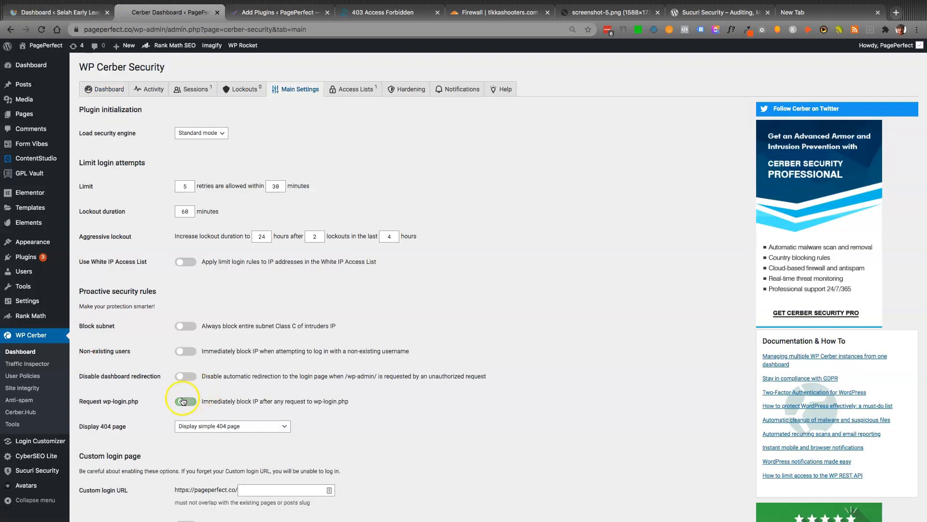
{"action": "scroll", "coordinate": [141, 395], "scroll_direction": "down", "scroll_amount": 15}
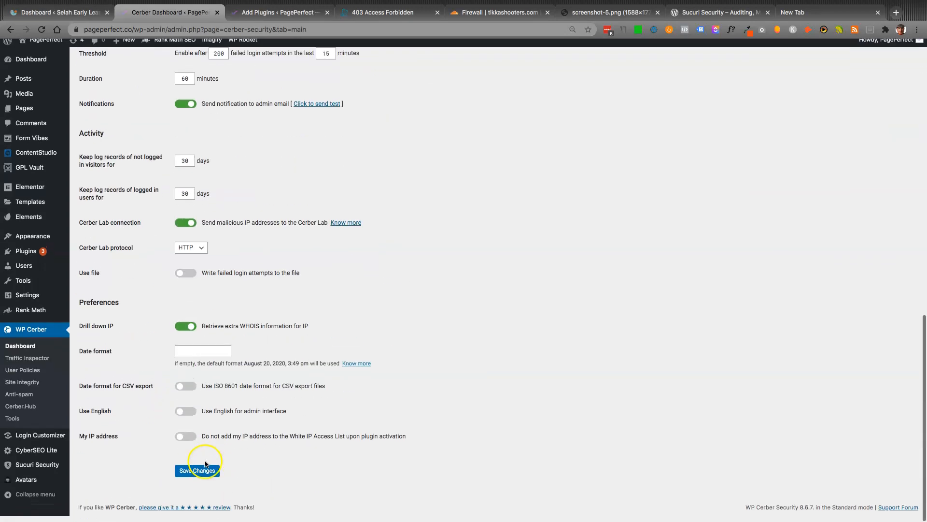
{"action": "left_click", "coordinate": [203, 480]}
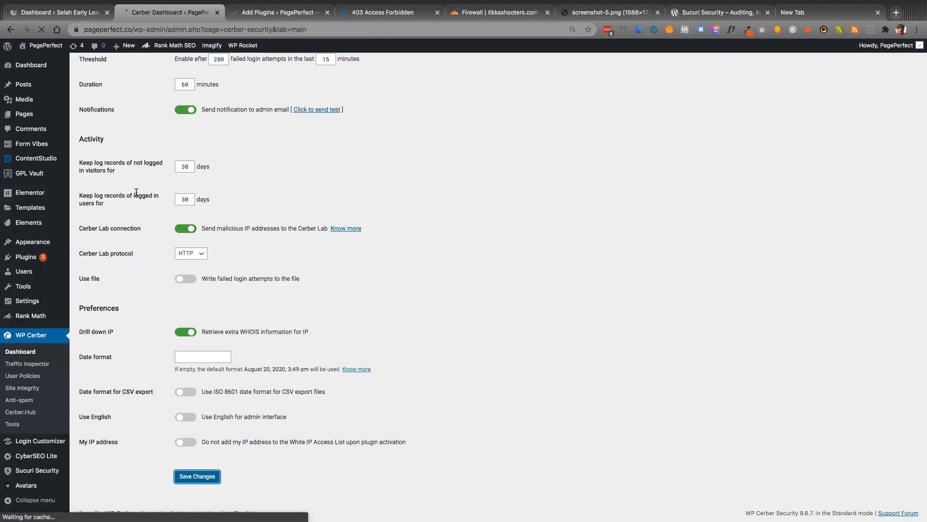
{"action": "left_click", "coordinate": [507, 14]}
{"action": "left_click", "coordinate": [182, 12]}
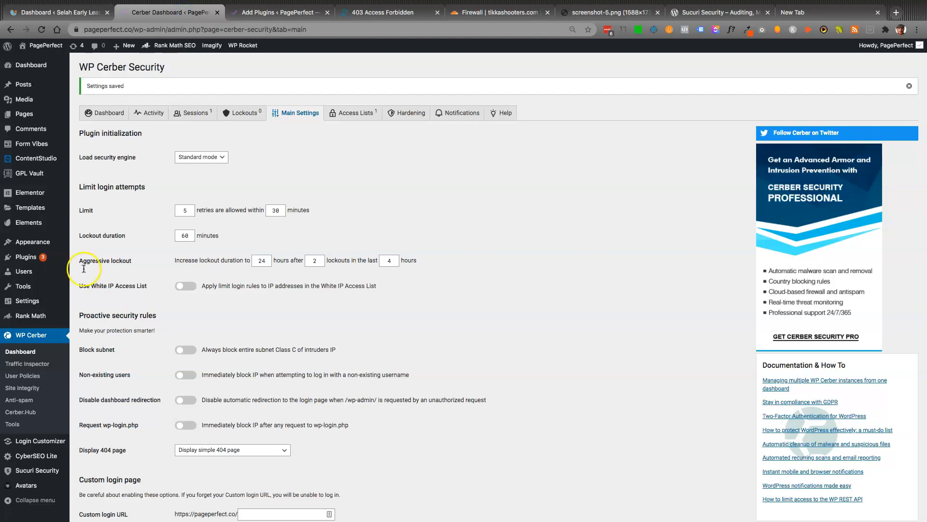
- Examine the Sucuri Security dashboard's audit logs and scan status, and open the plugin's general settings
{"action": "left_click", "coordinate": [37, 473]}
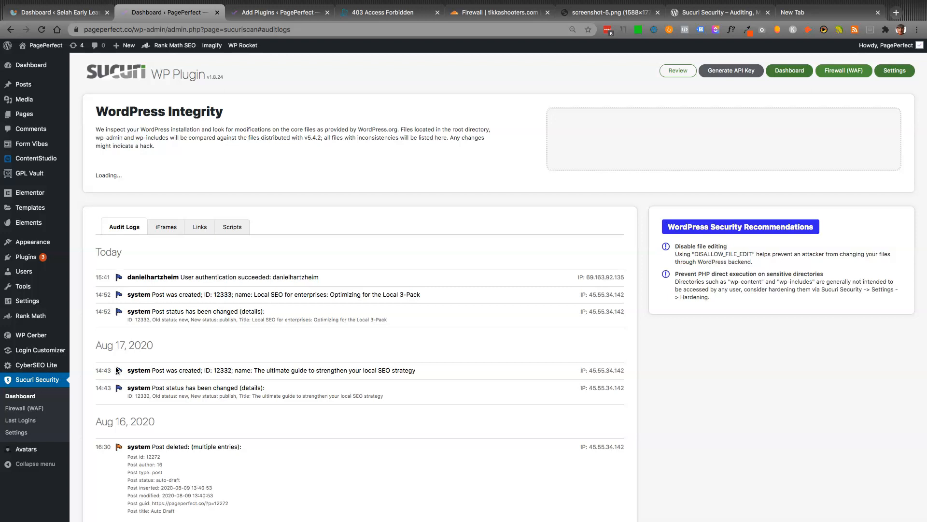
{"action": "left_click", "coordinate": [795, 71]}
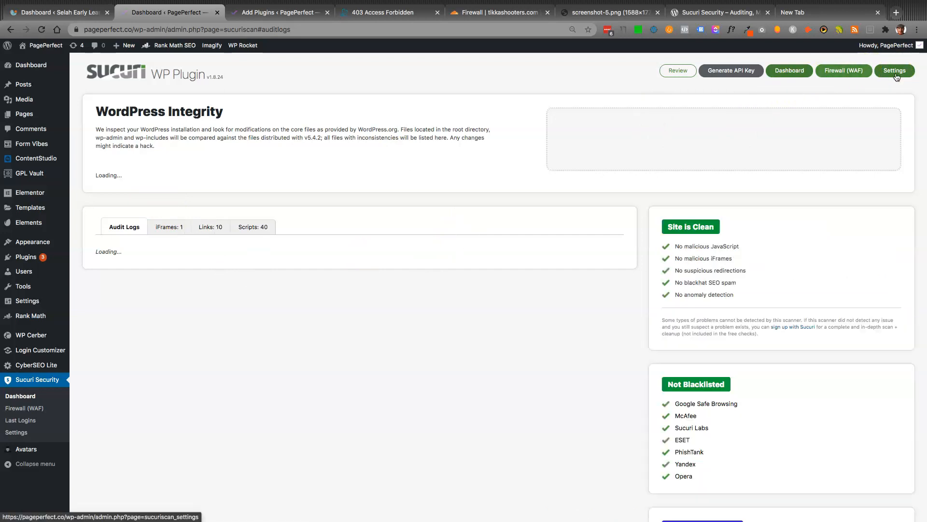
{"action": "left_click", "coordinate": [16, 432]}
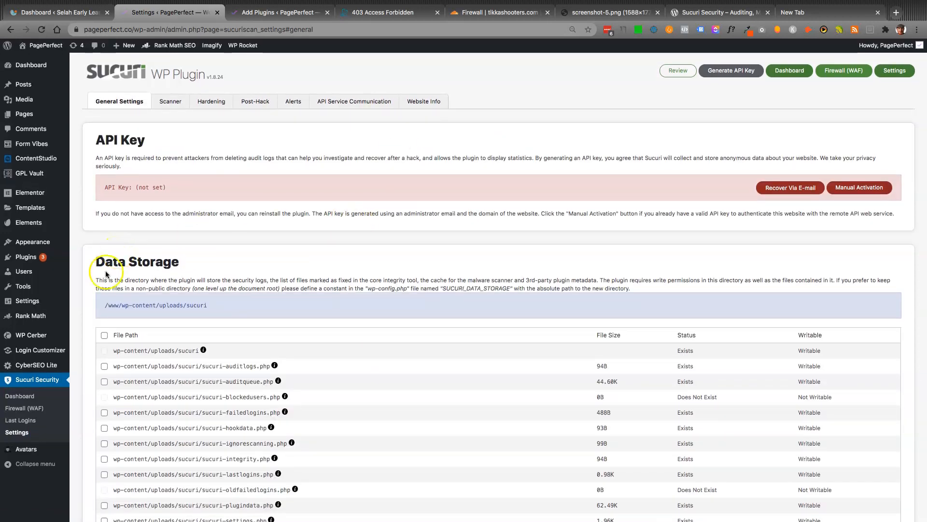
- Examine Sucuri's hardening options and the section for whitelisting blocked PHP files
{"action": "mouse_move", "coordinate": [29, 338]}
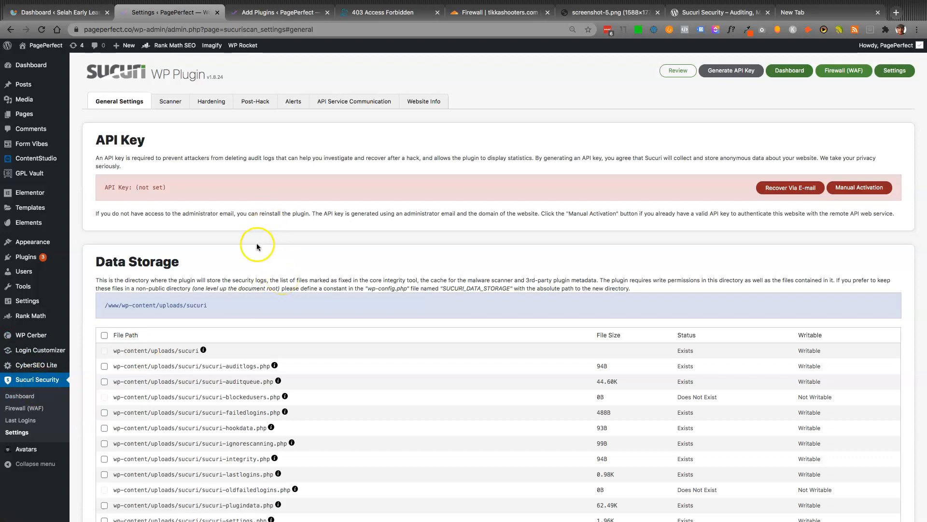
{"action": "left_click", "coordinate": [209, 103]}
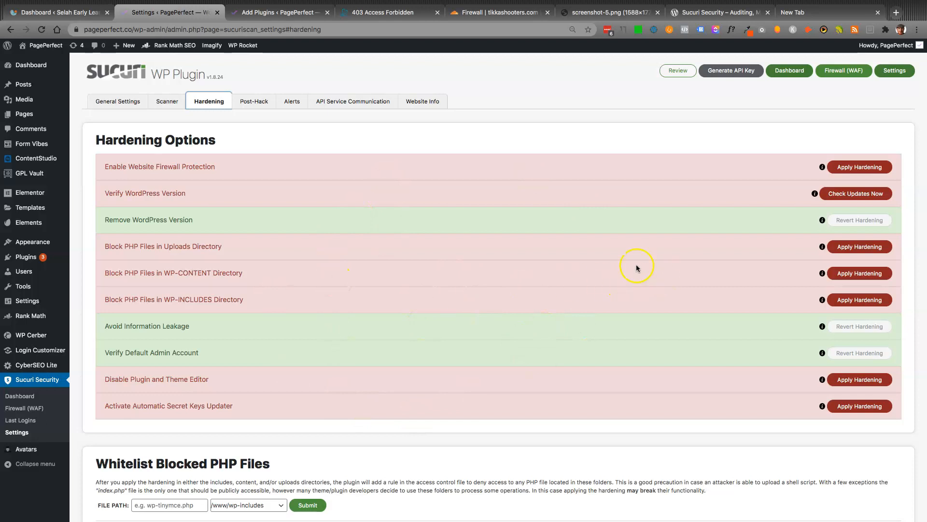
{"action": "mouse_move", "coordinate": [823, 225]}
{"action": "scroll", "coordinate": [291, 228], "scroll_direction": "down", "scroll_amount": 3}
{"action": "scroll", "coordinate": [290, 215], "scroll_direction": "up", "scroll_amount": 3}
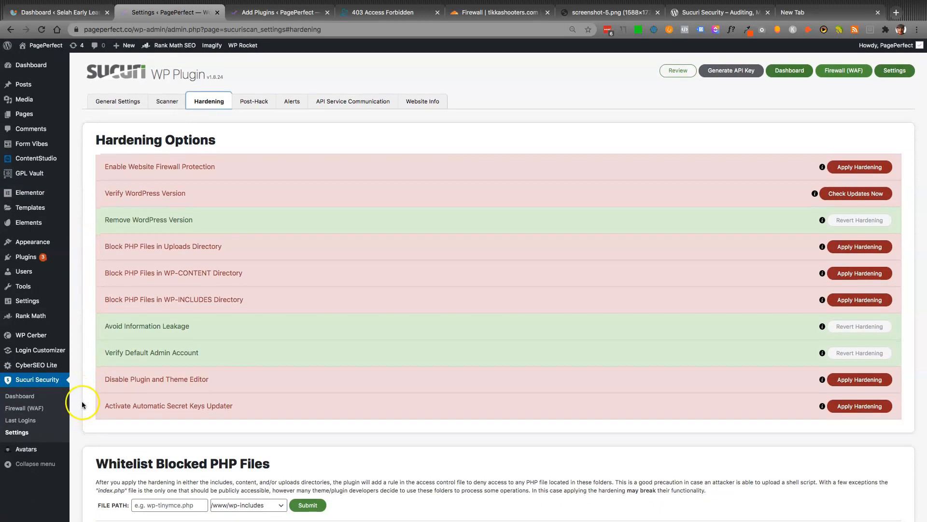
{"action": "left_click", "coordinate": [22, 400]}
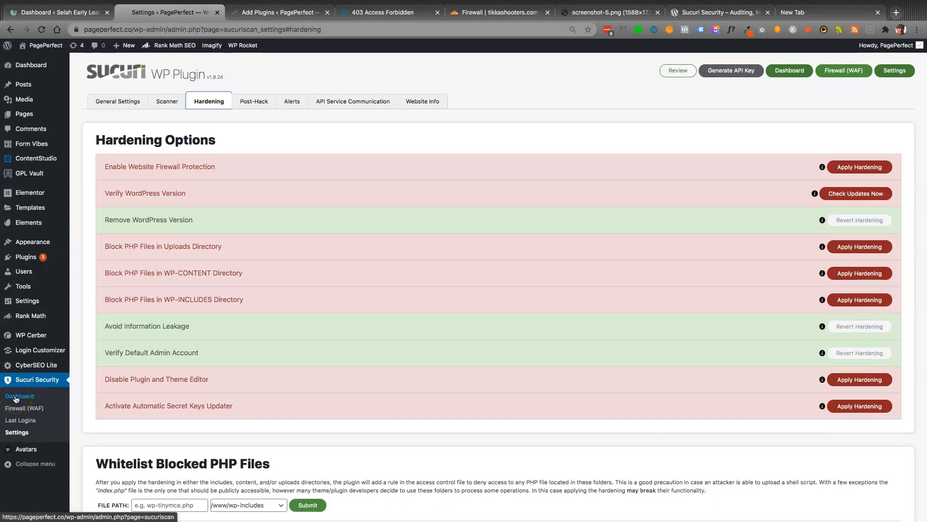
{"action": "left_click", "coordinate": [21, 399]}
{"action": "mouse_move", "coordinate": [35, 256]}
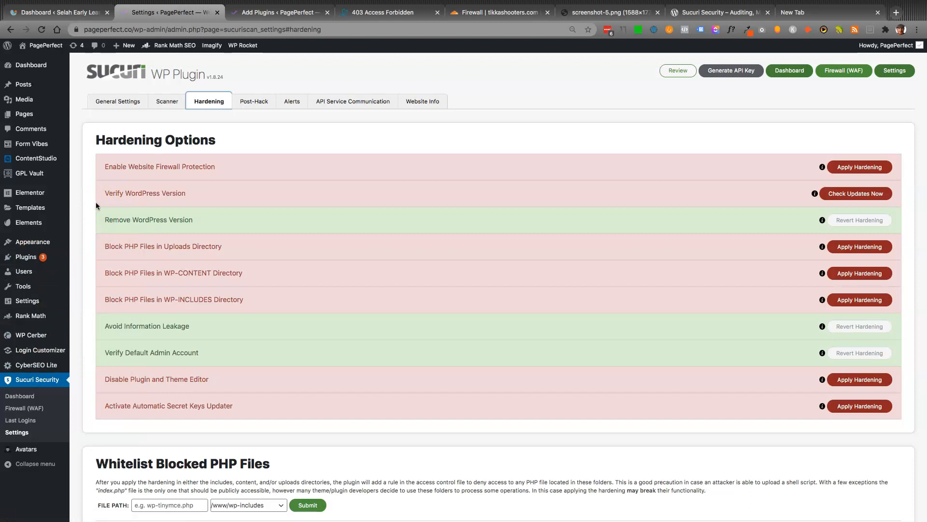
{"action": "left_click", "coordinate": [89, 217]}
{"action": "left_click", "coordinate": [88, 230]}
- View the LastPass extension's options, such as saved logins and secure password generation, and close them
{"action": "left_click", "coordinate": [608, 33]}
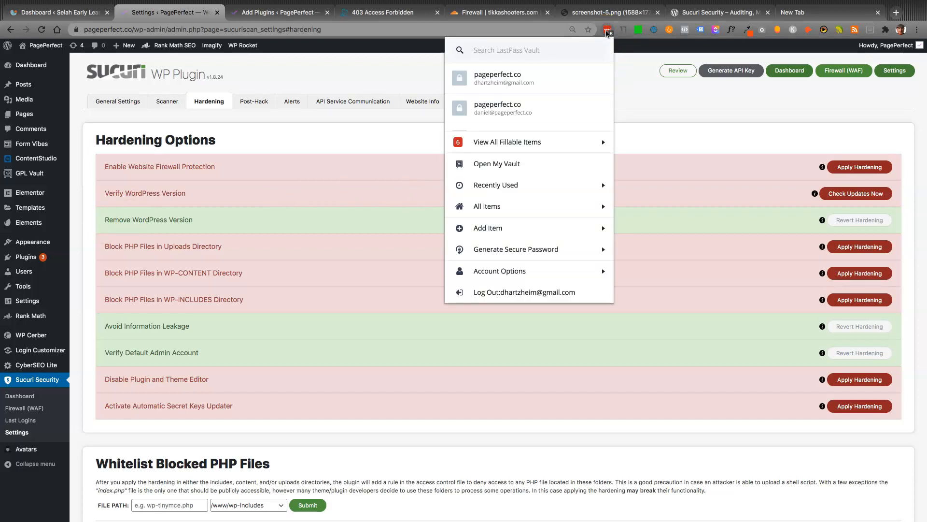
{"action": "left_click", "coordinate": [607, 34]}
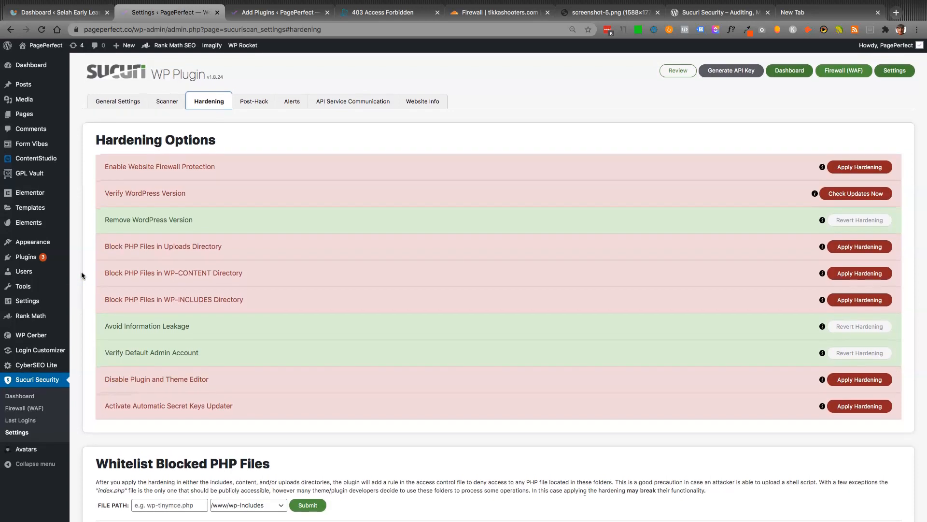
{"action": "mouse_move", "coordinate": [25, 261]}
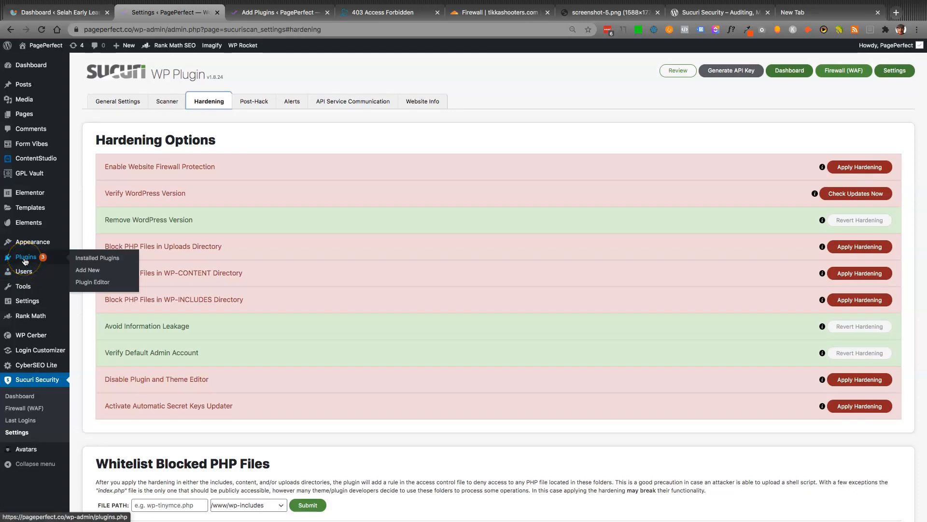
{"action": "left_click", "coordinate": [28, 336]}
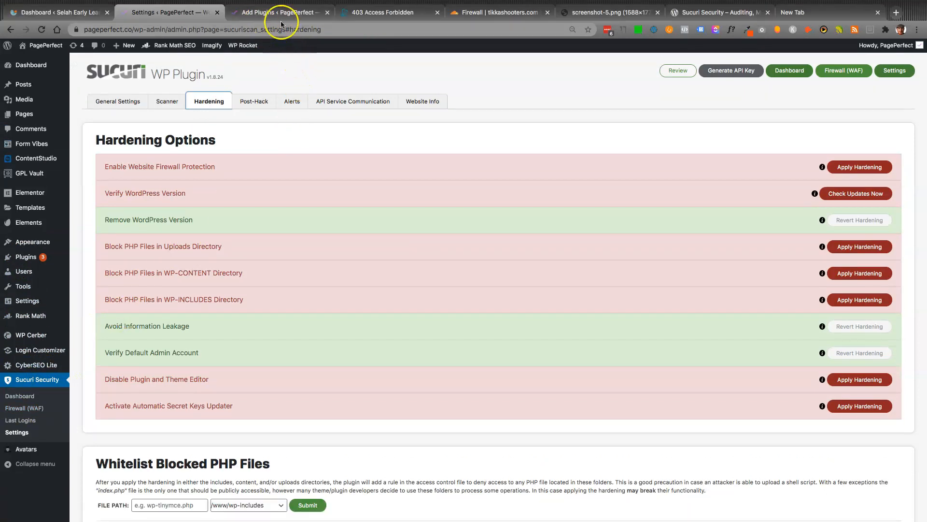
- Switch to Transmit and open the wp-content/plugins folder of the hearts-and-dreams site on the remote server
{"action": "left_click", "coordinate": [360, 18]}
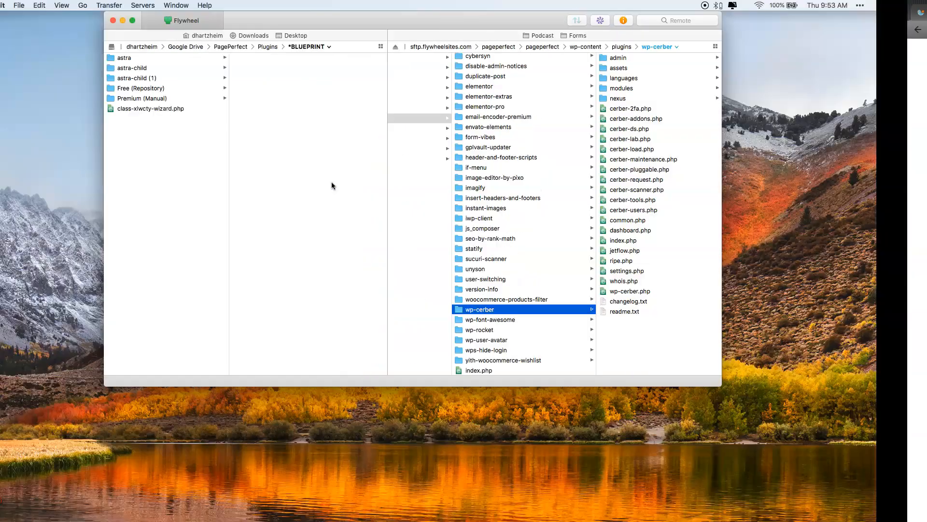
{"action": "scroll", "coordinate": [529, 269], "scroll_direction": "left", "scroll_amount": 10}
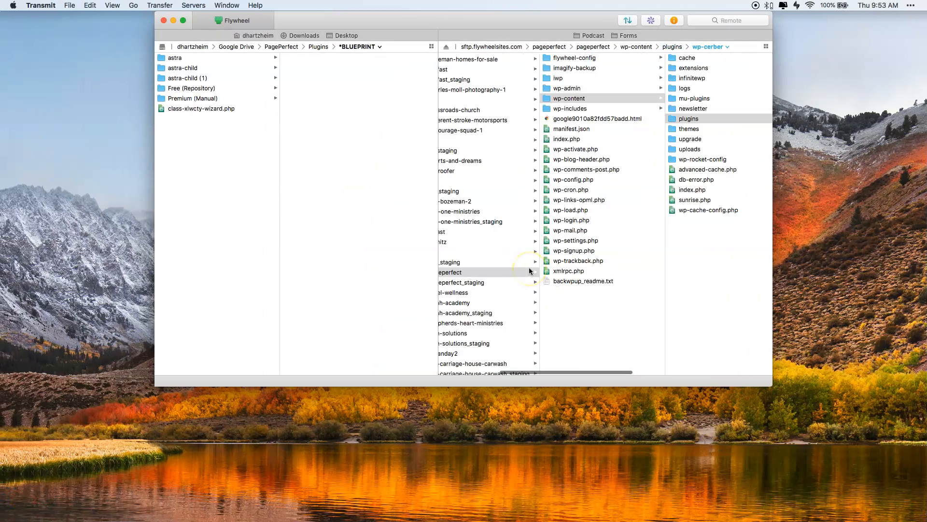
{"action": "scroll", "coordinate": [572, 300], "scroll_direction": "up", "scroll_amount": 4}
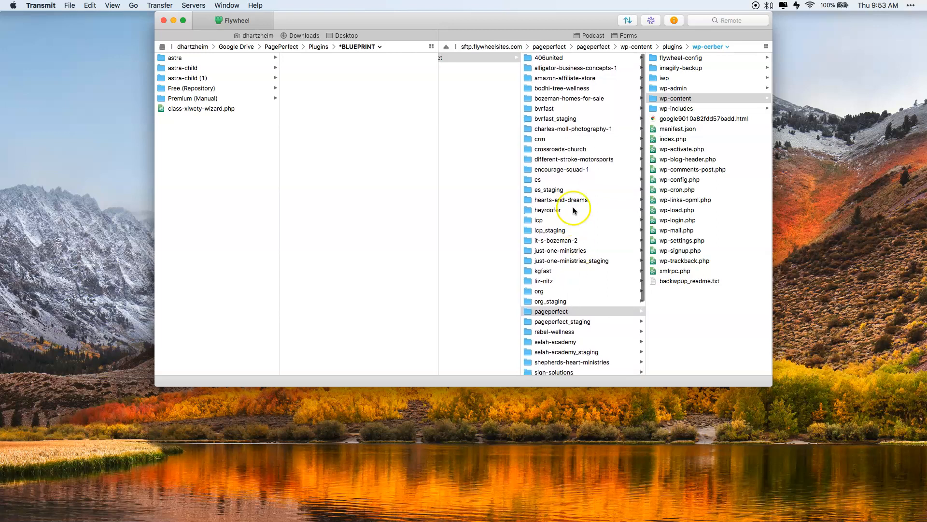
{"action": "scroll", "coordinate": [554, 269], "scroll_direction": "down", "scroll_amount": 5}
{"action": "scroll", "coordinate": [554, 269], "scroll_direction": "up", "scroll_amount": 6}
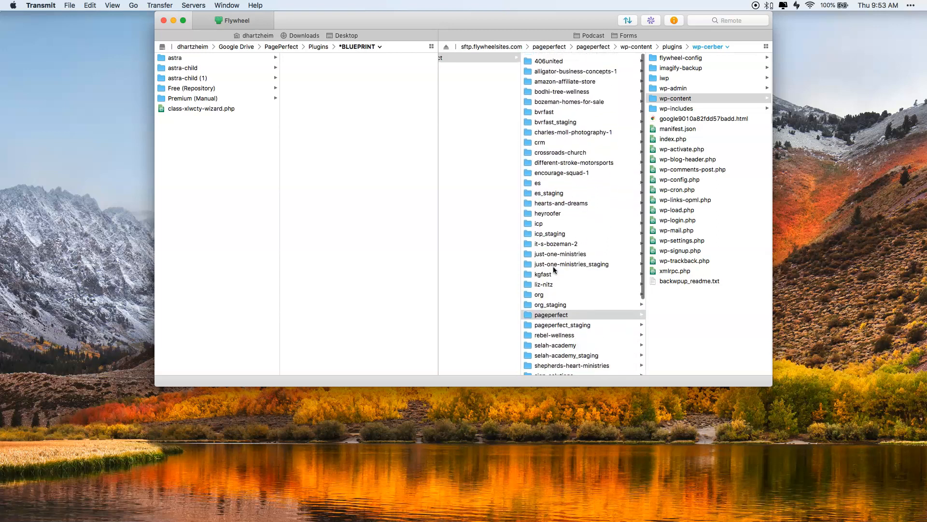
{"action": "left_click", "coordinate": [558, 201]}
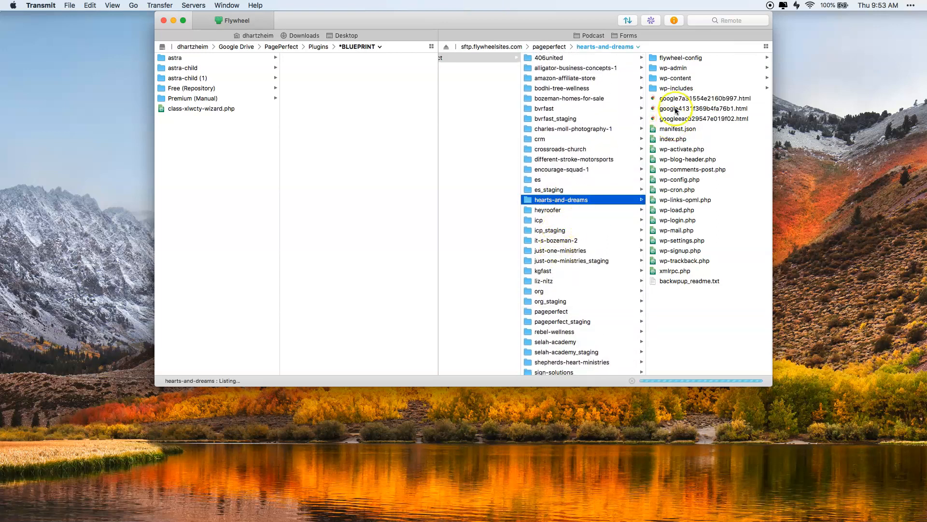
{"action": "left_click", "coordinate": [683, 79]}
{"action": "left_click", "coordinate": [612, 98]}
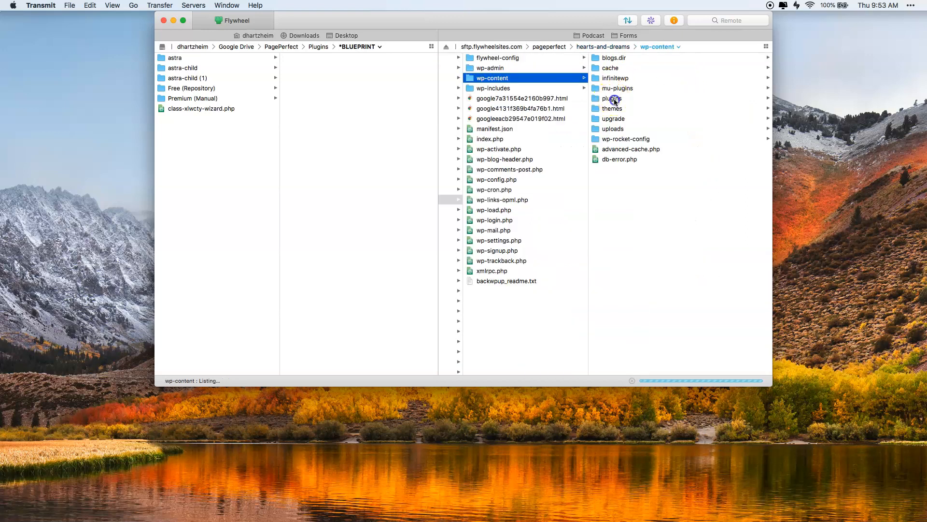
- Rename the hearts-and-dreams site's wp-cerber plugin folder to wp-cerber-off
{"action": "scroll", "coordinate": [682, 306], "scroll_direction": "down", "scroll_amount": 15}
{"action": "left_click", "coordinate": [658, 319]}
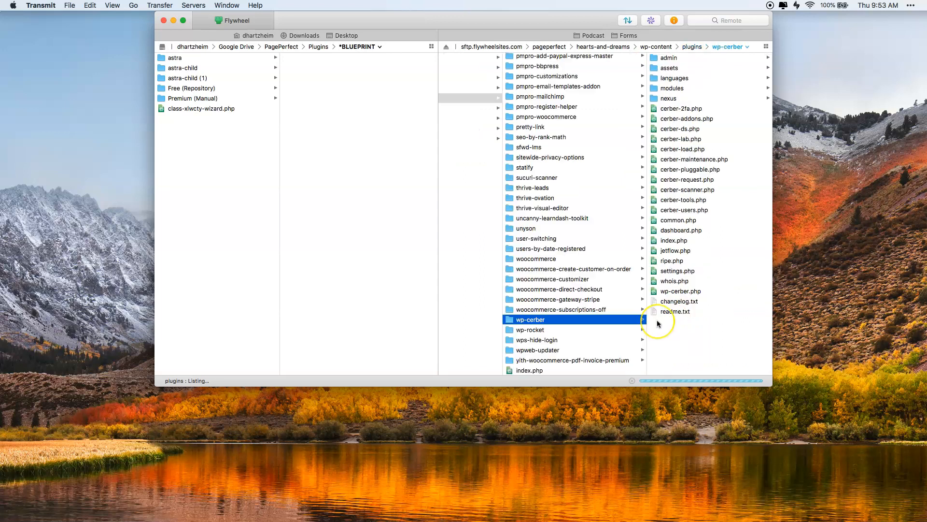
{"action": "key", "text": "Return"}
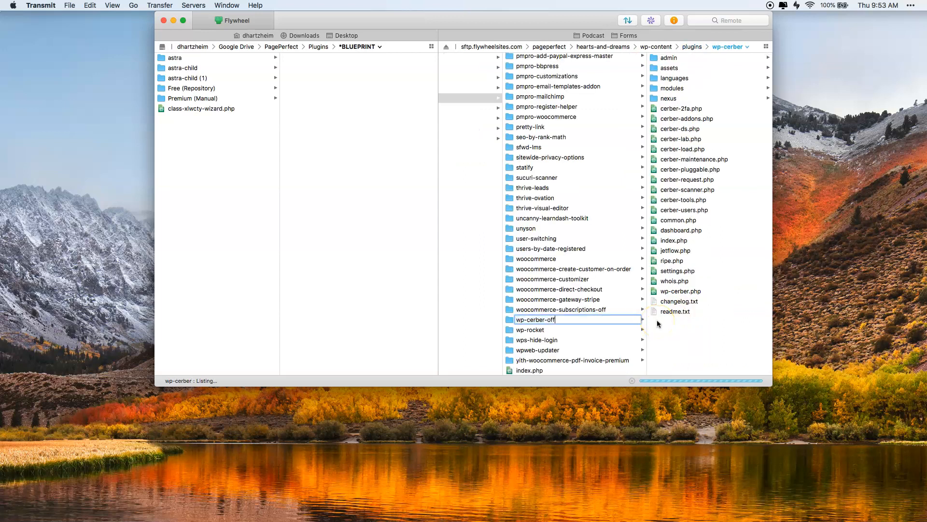
{"action": "type", "text": "-off"}
{"action": "key", "text": "Return"}
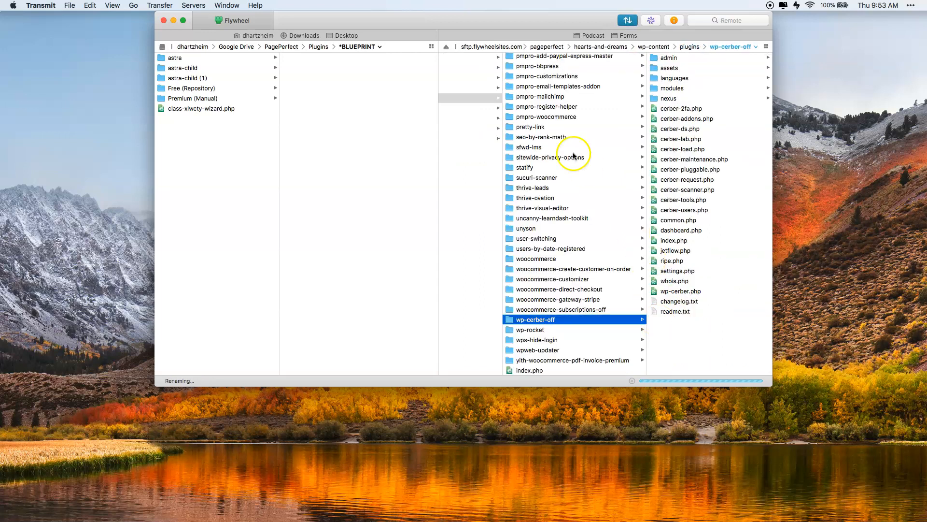
- Switch back to Chrome and reload the blocked heartsdreams.com/secure-login/ page
{"action": "key", "text": "ctrl+Right"}
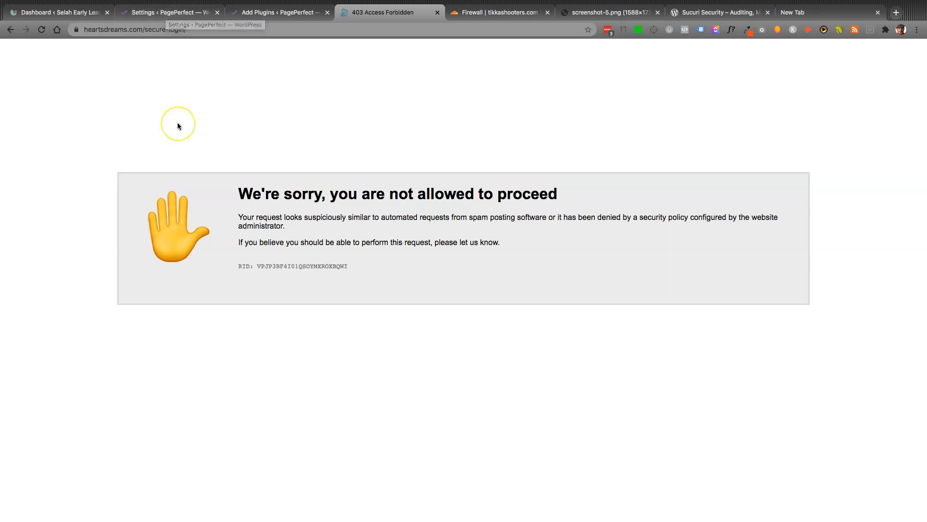
{"action": "key", "text": "super+r"}
{"action": "key", "text": "Return"}
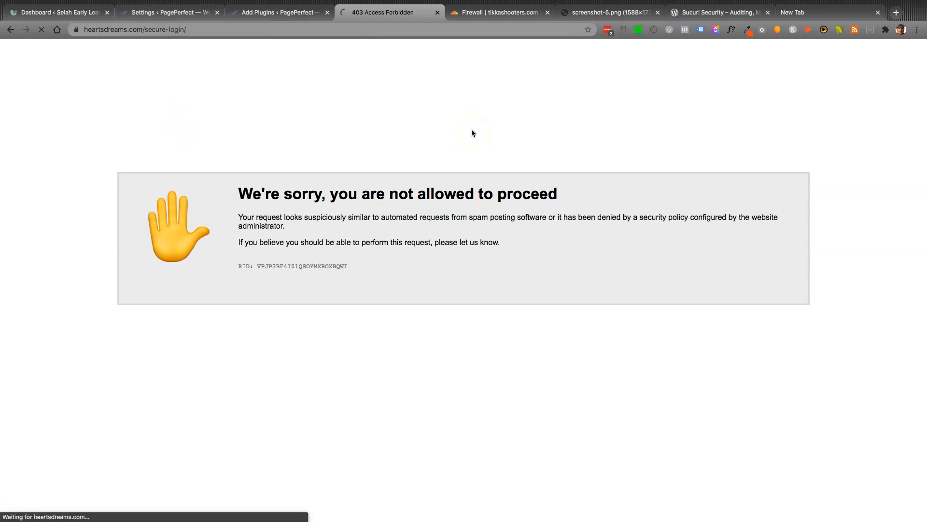